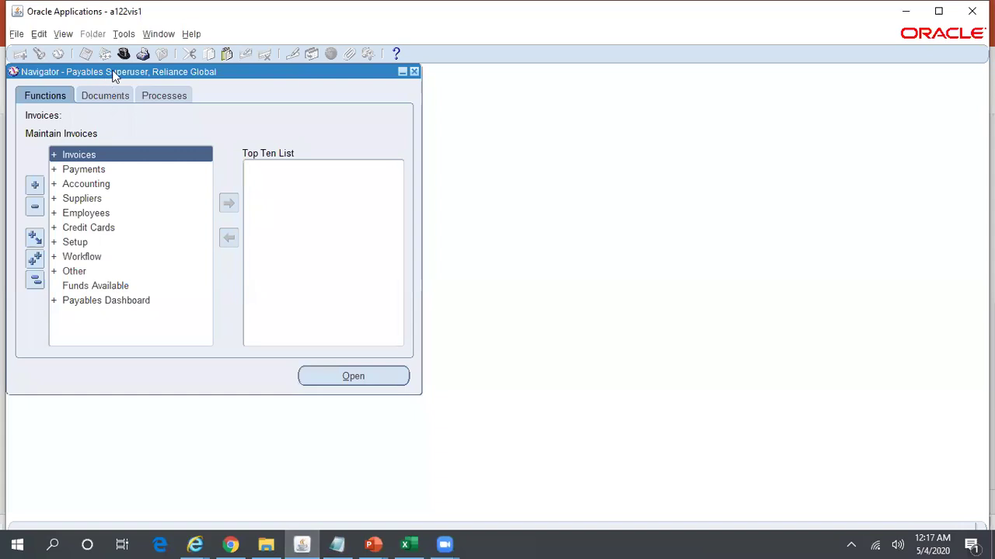
Step: Switch to the System Administrator Vision responsibility and open the request set definition form
click(123, 52)
text(s%)
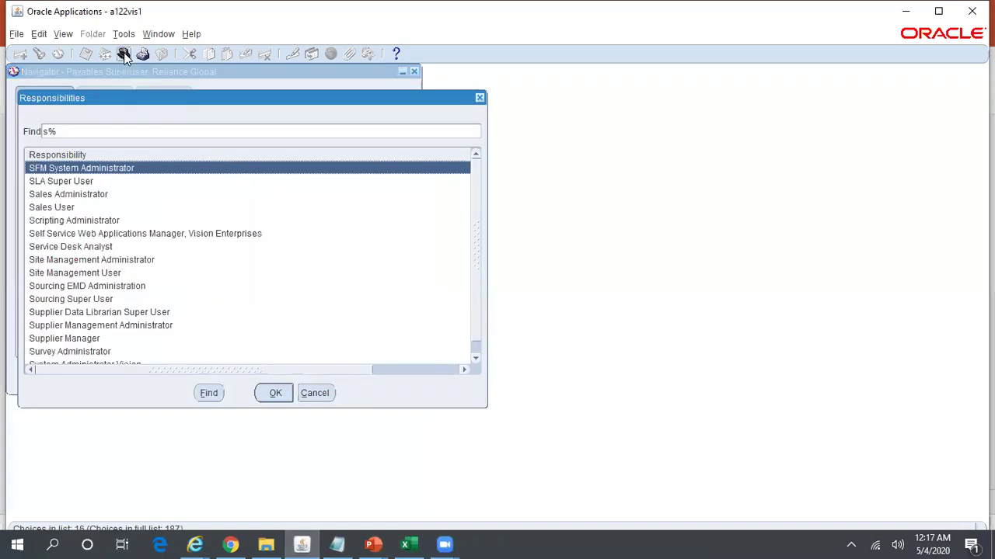
text(y)
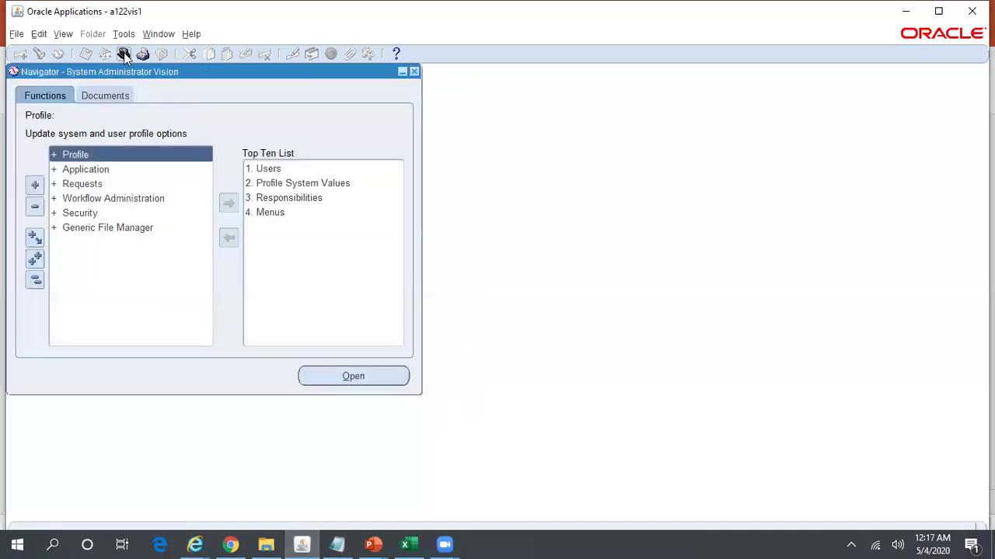
double_click(100, 184)
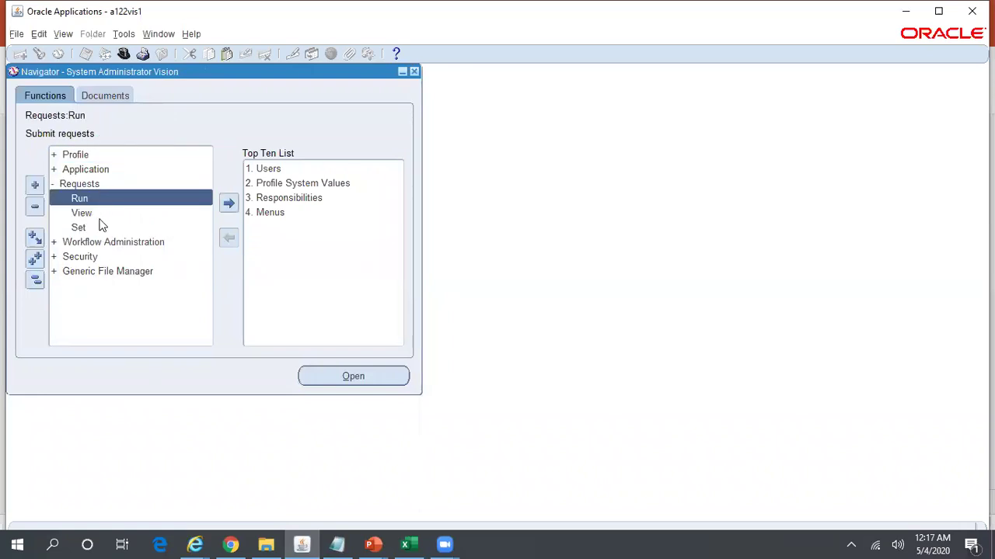
click(96, 227)
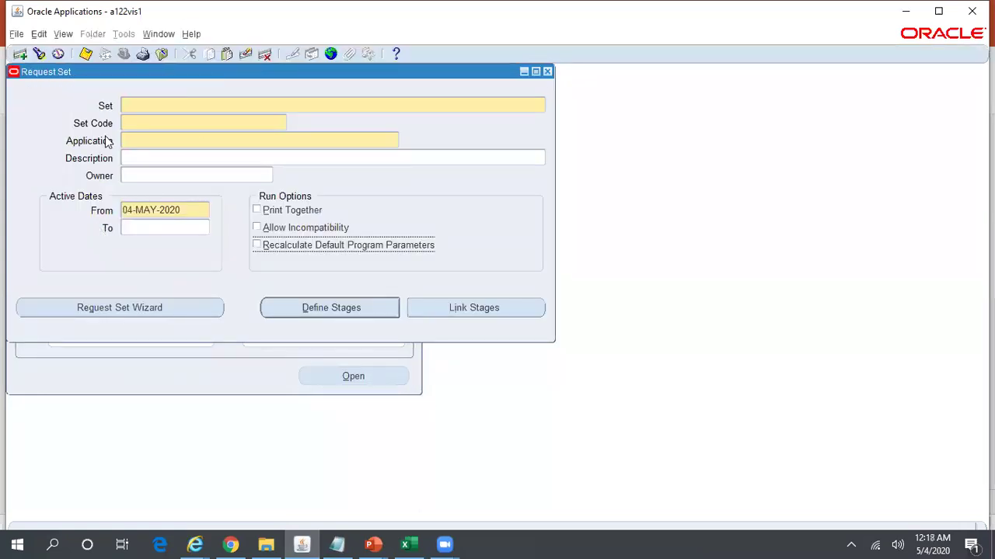
Step: Define a request set named Reliance Create Accounting Global with set code REL_CRE_ACC_GLOBAL and application Payables
click(181, 108)
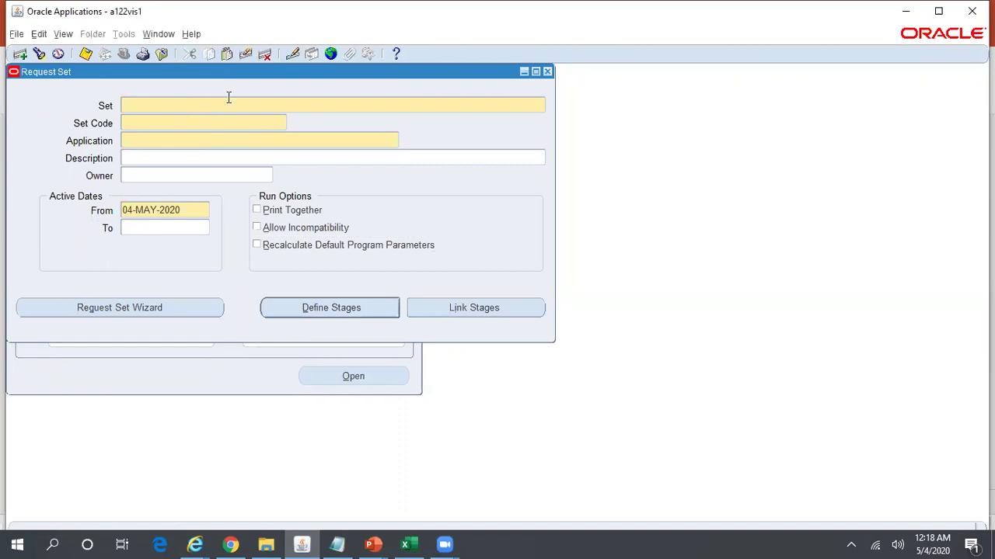
text(Reliance Create Accounting)
key(Tab)
text(REL_)
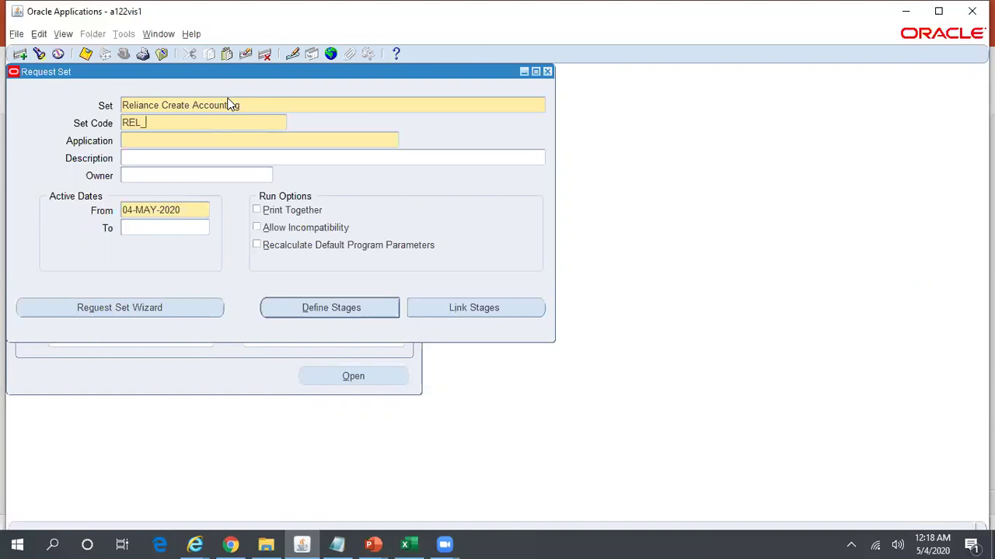
text(CRE_ACC_GLOBAL)
click(275, 105)
click(290, 101)
text(Global)
click(256, 141)
text(Payables)
key(Tab)
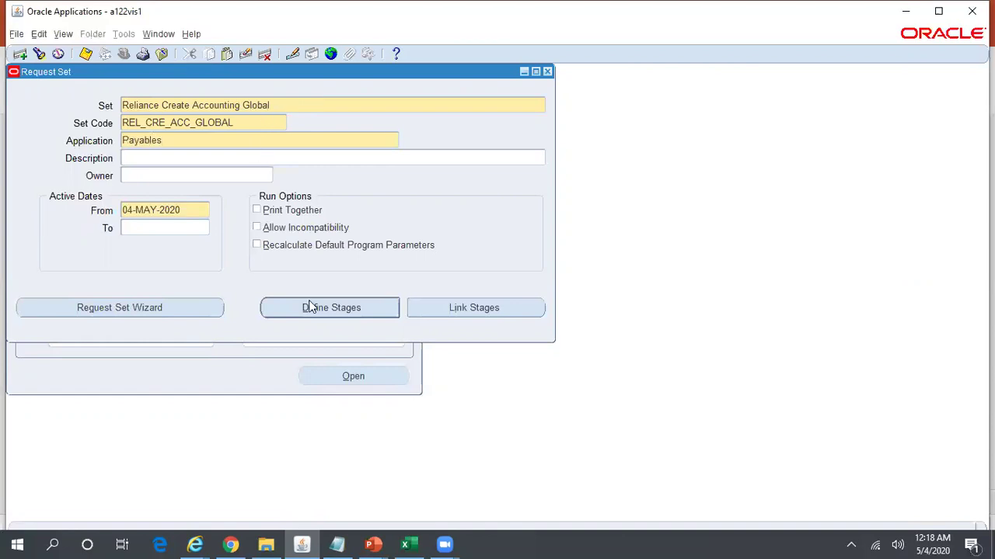
Step: Add stage 10 named Create Accounting_INR to the request set, checking the ledger in the Reliance Group Structure presentation in PowerPoint
click(336, 308)
text(10)
key(Tab)
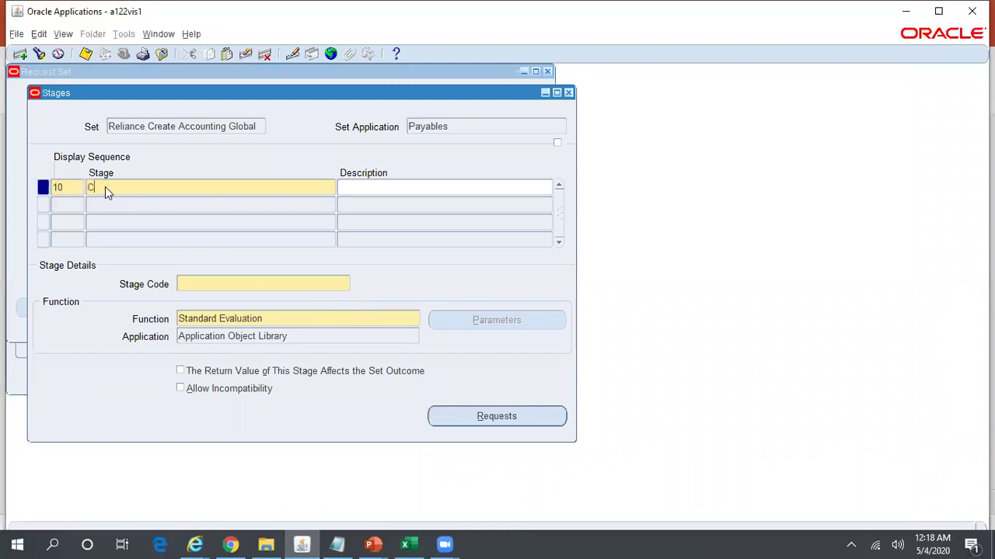
text(Create Accounting)
mouse_move(363, 542)
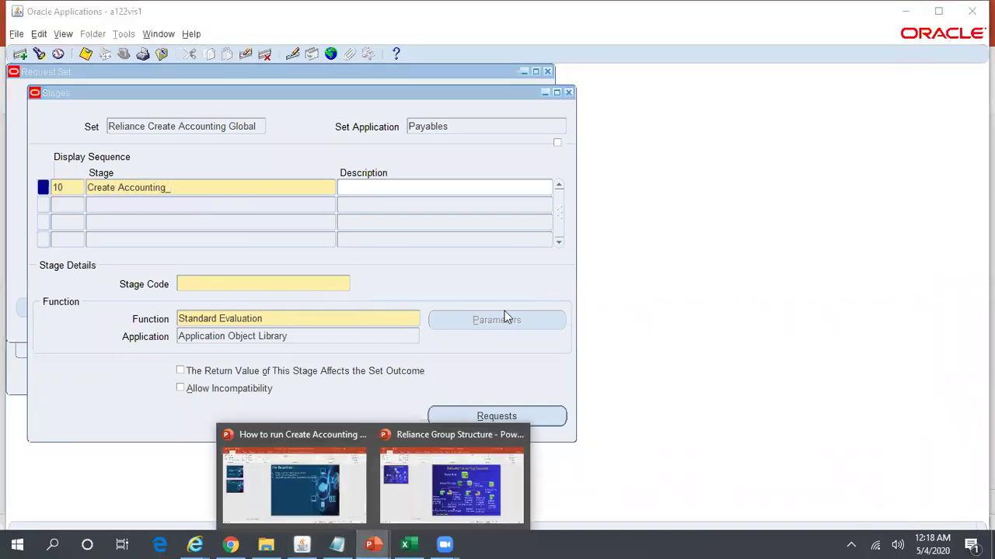
click(449, 491)
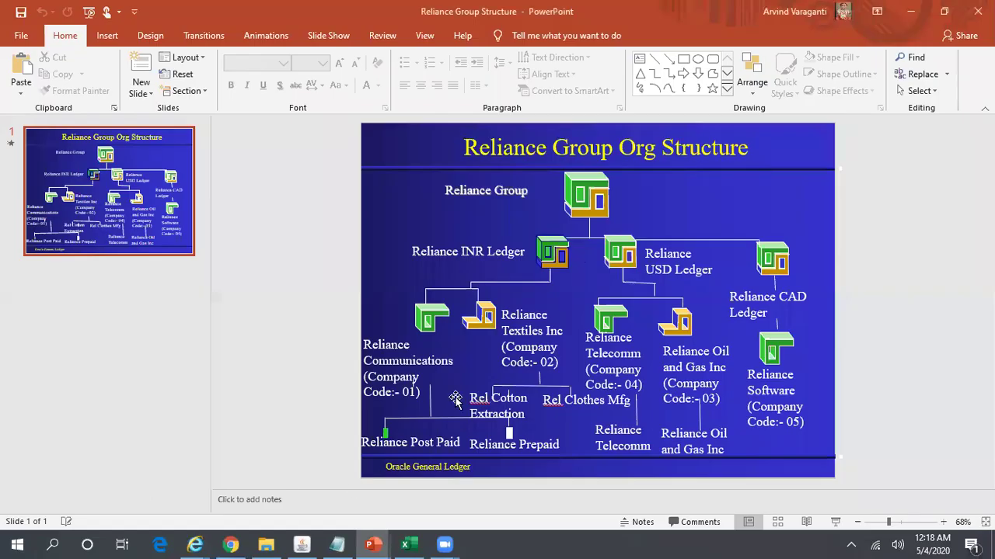
click(302, 544)
text(INR)
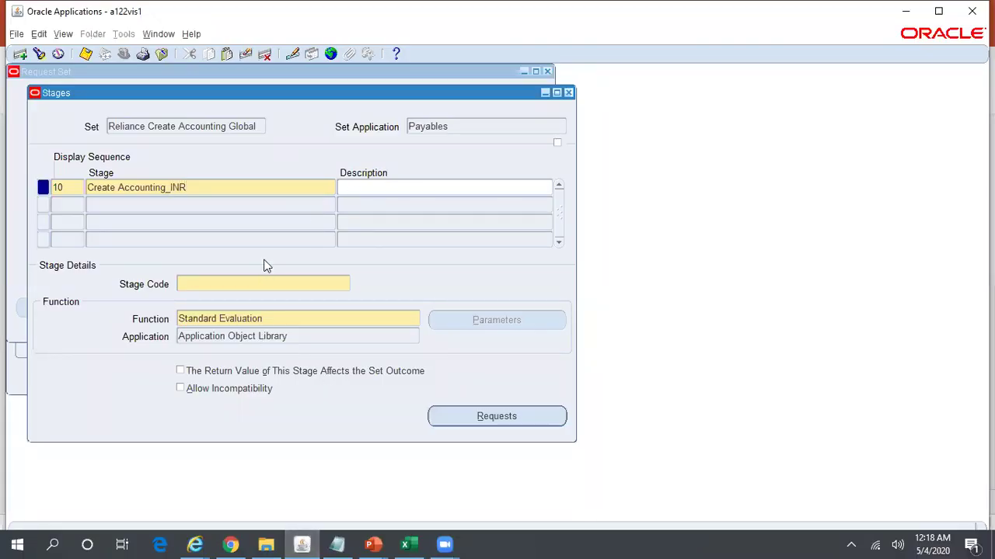
Step: Give stage 10 the description Reliance INR Ledger and the stage code STAGE10
click(383, 183)
text(REli)
key(BackSpace)
key(BackSpace)
key(BackSpace)
text(eliance INR Ledger)
click(269, 286)
text(STAGE10)
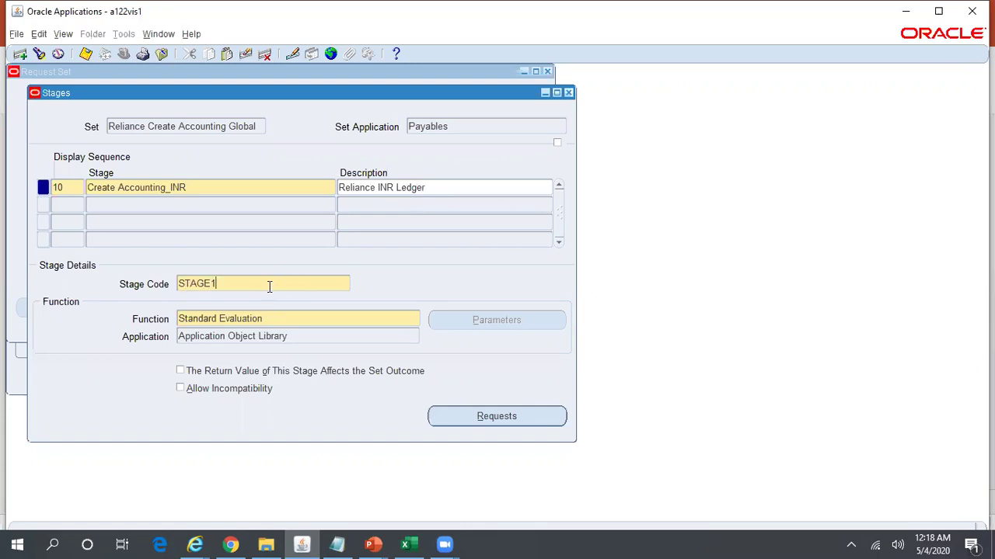
Step: Add the Subledger Accounting program Create Accounting as sequence 10 in the INR stage's requests
click(473, 417)
text(10)
key(Tab)
text(Creat%Accounting%)
key(Tab)
key(Down)
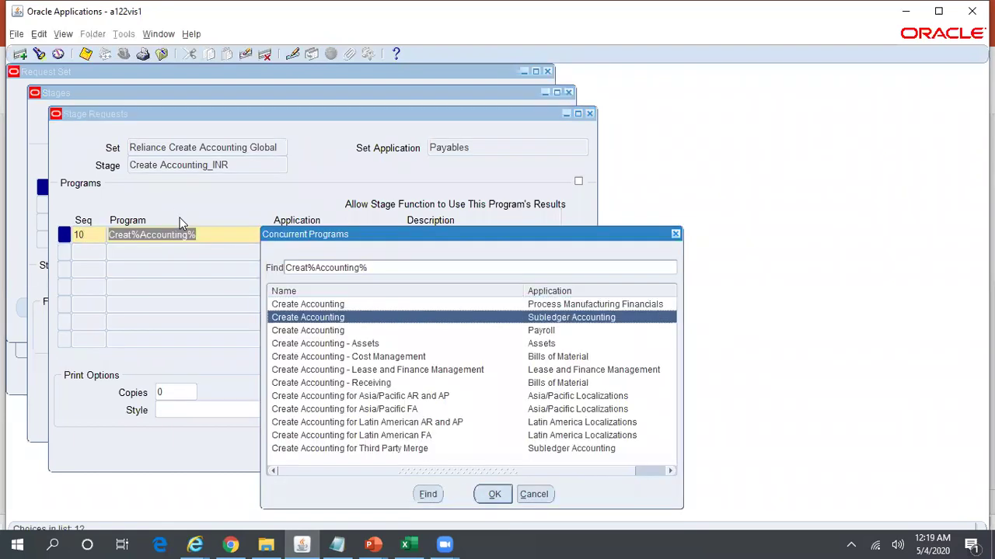
key(Return)
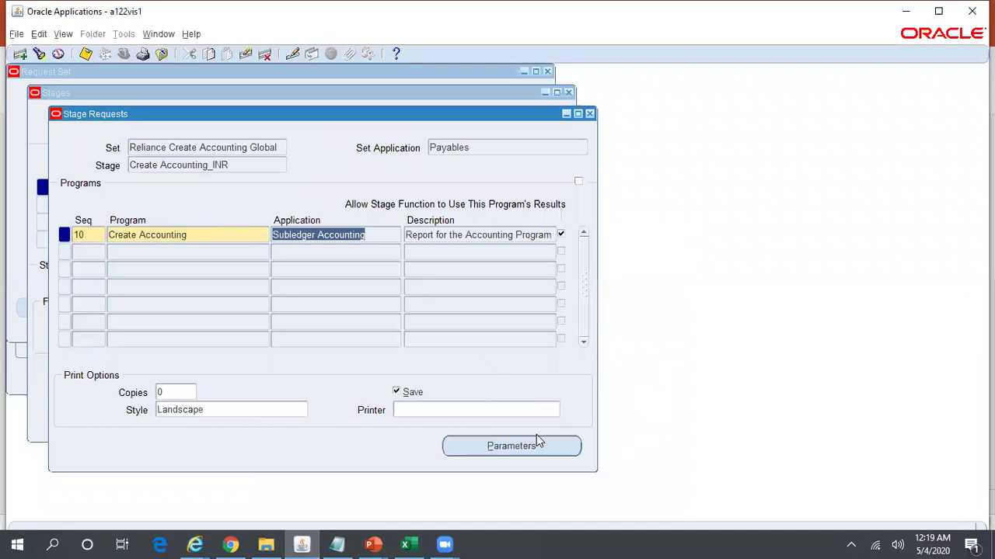
Step: In the Create Accounting program's parameters, set the Mode default to the constant Final and save
click(556, 446)
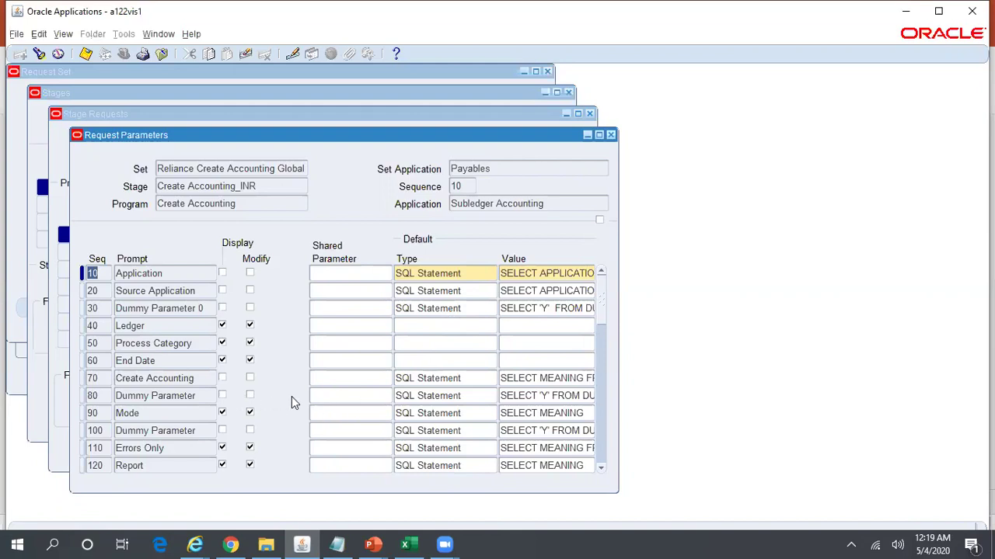
click(470, 411)
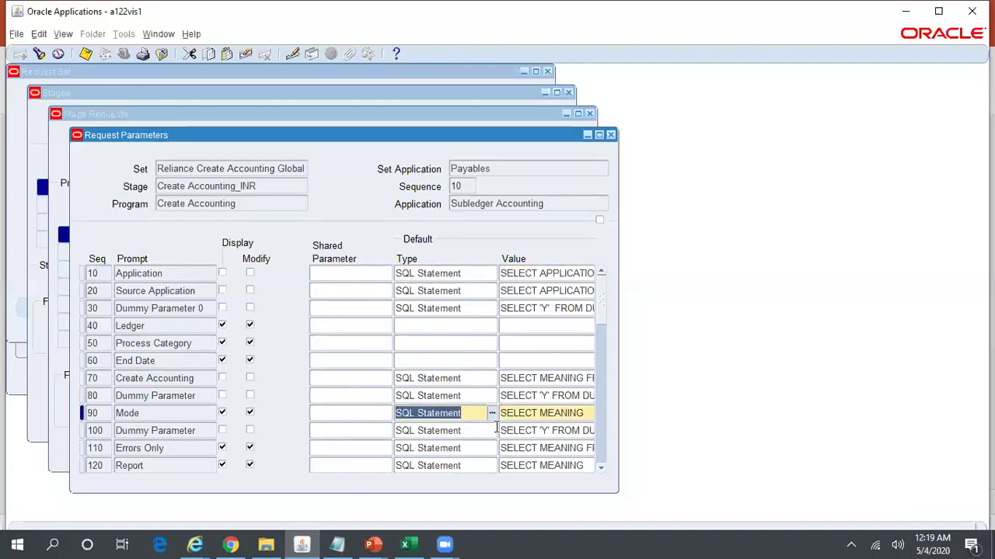
text(con)
key(Tab)
text(Final)
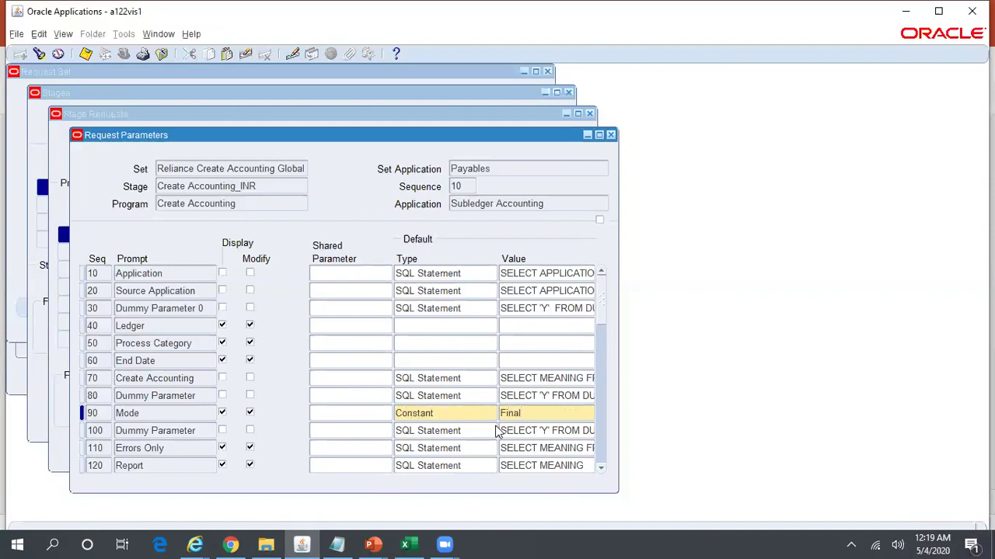
key(ctrl+s)
Step: Set the Report parameter's default to the constant Detail and save
click(466, 466)
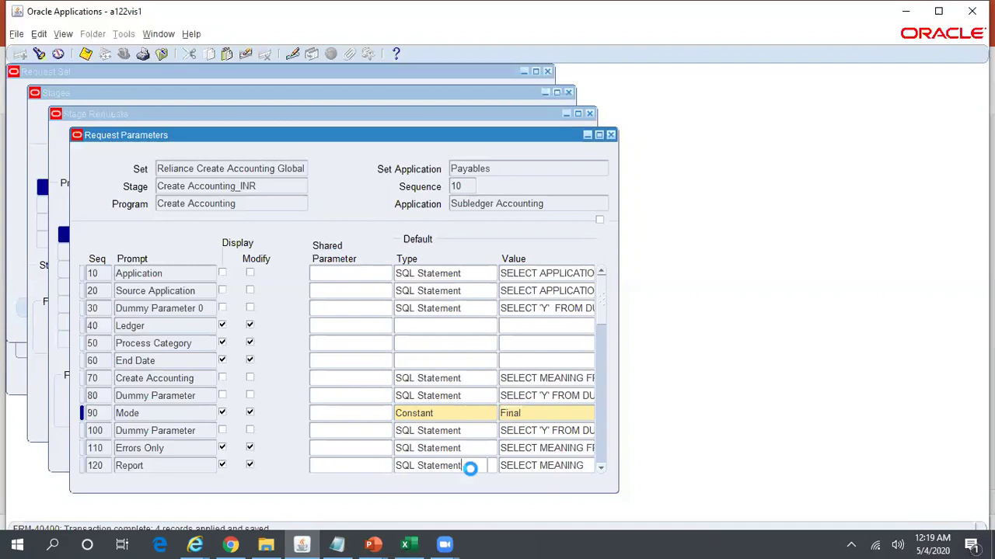
text(con)
key(Tab)
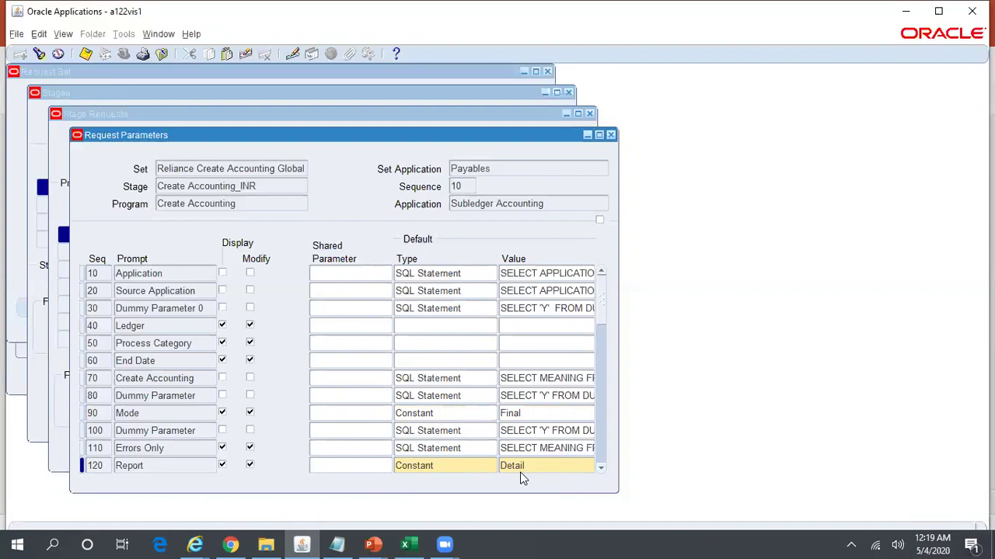
key(ctrl+s)
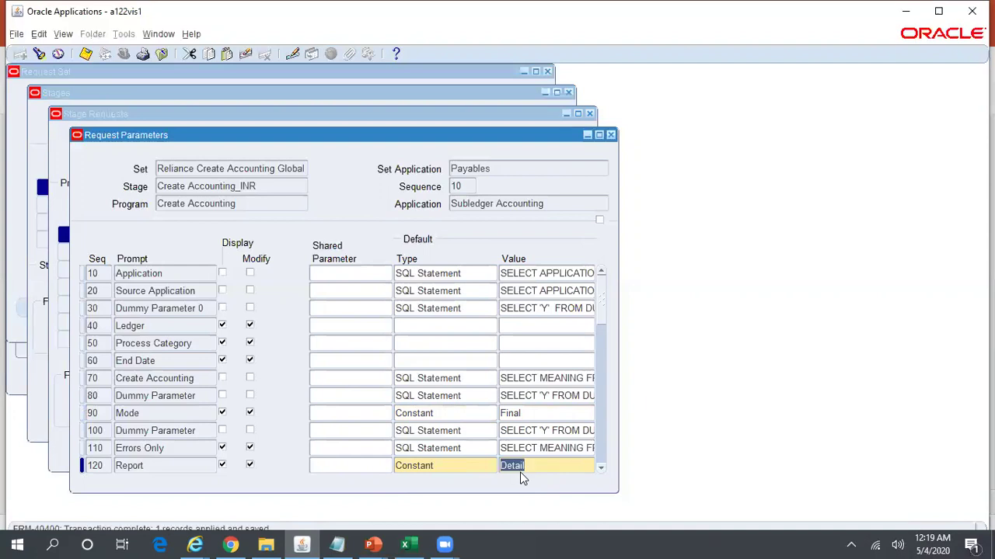
Step: Set the End Date parameter's default type to Current Date
click(436, 362)
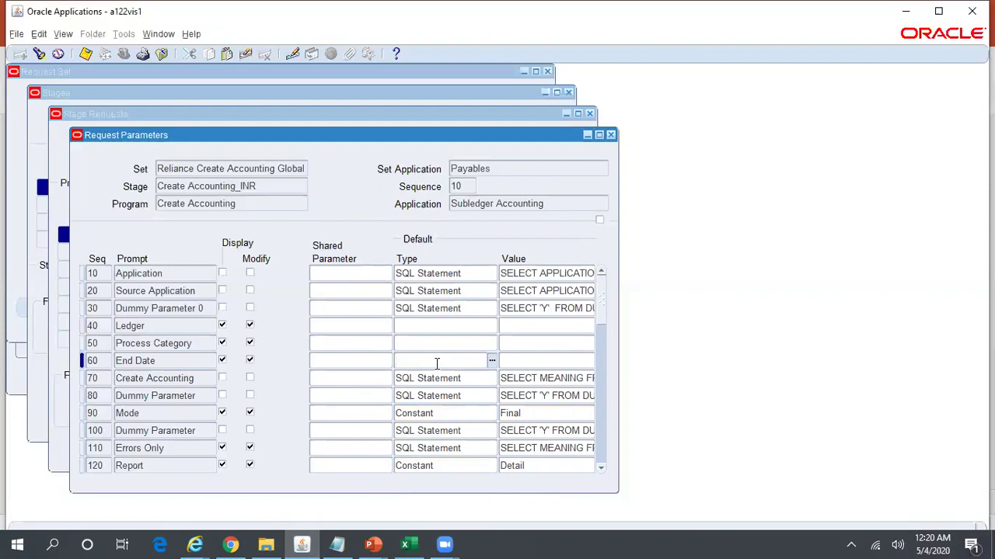
text(c)
key(BackSpace)
key(ctrl+l)
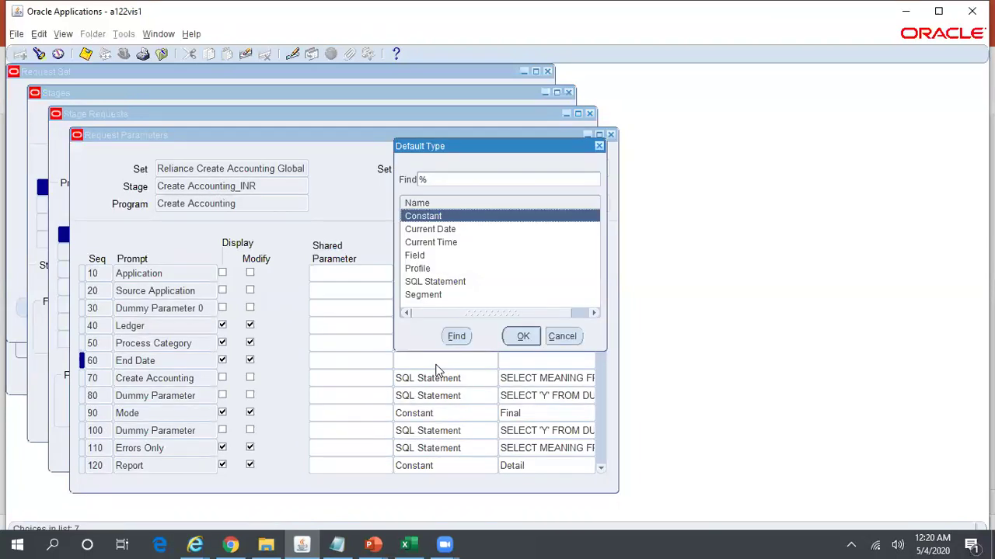
click(430, 232)
click(519, 337)
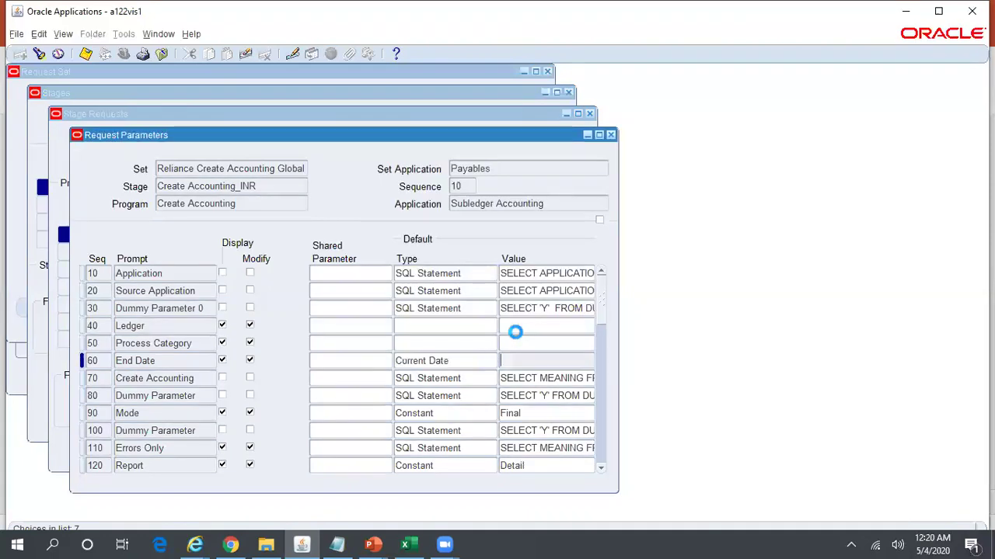
Step: Set the Ledger parameter's default to the constant Reliance INR Ledger, copied from the Notepad list, and save
click(425, 325)
text(Co)
key(Tab)
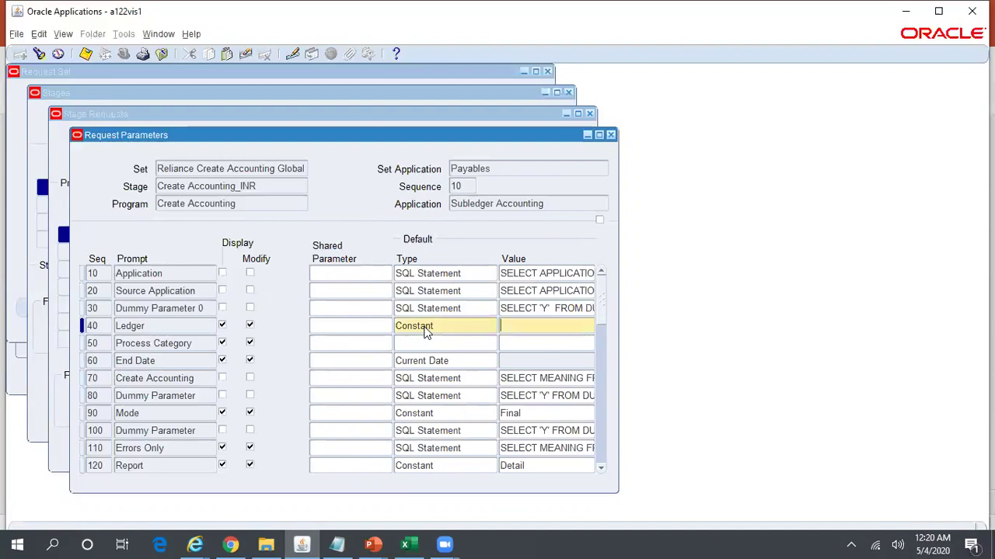
click(336, 544)
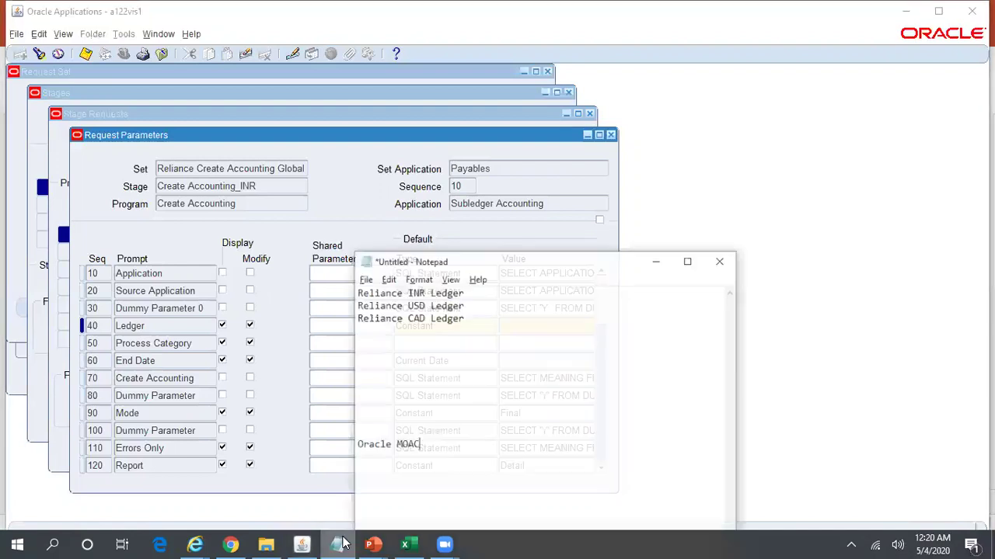
drag(471, 280, 360, 281)
key(ctrl+c)
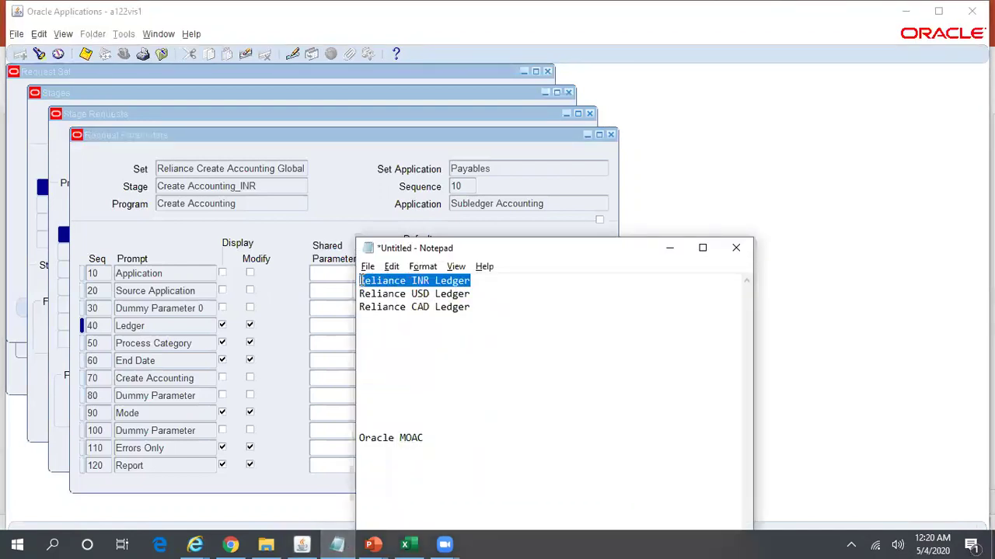
click(328, 221)
key(ctrl+v)
key(ctrl+s)
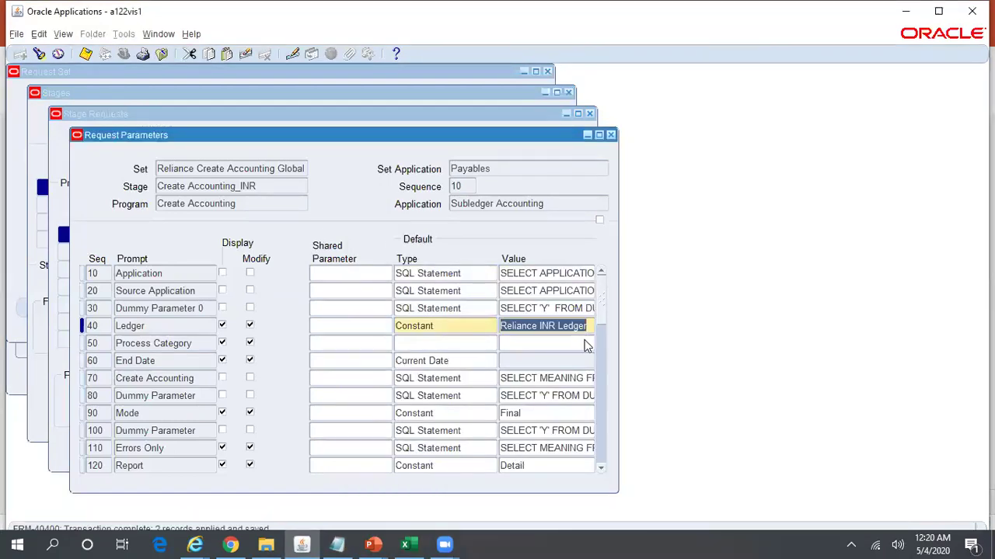
Step: Review the remaining Create Accounting parameters down to Request ID, and return to the stage list
click(600, 463)
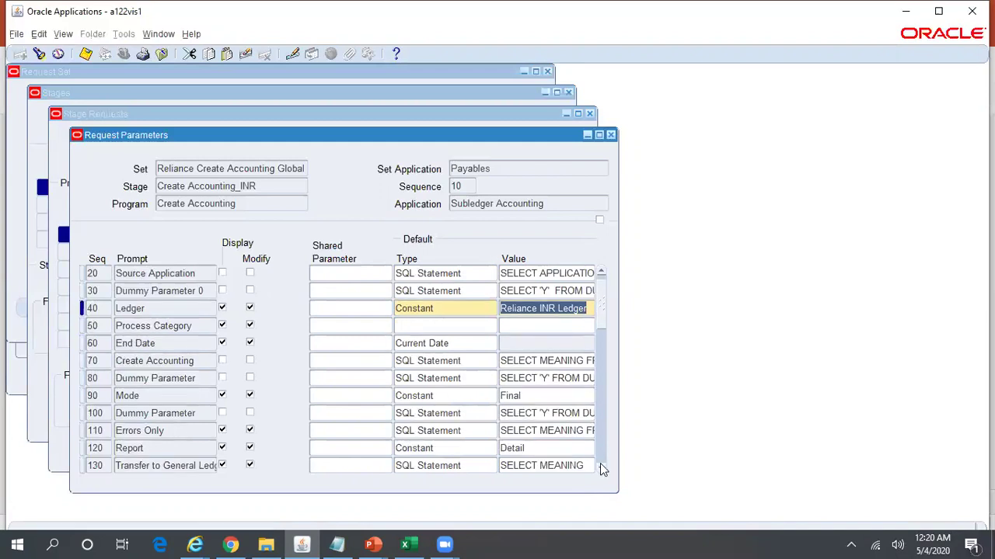
click(600, 463)
click(599, 465)
click(599, 465)
click(600, 465)
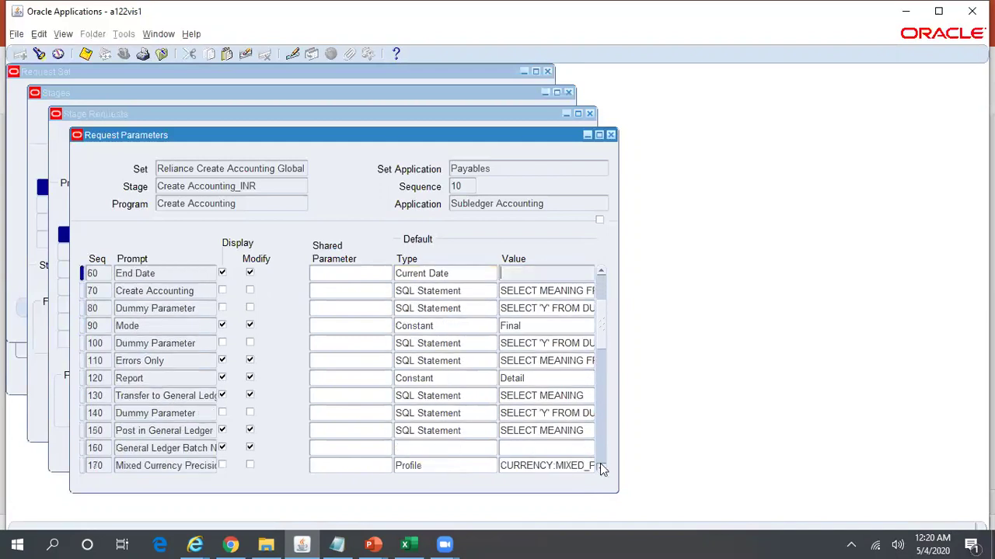
click(600, 465)
click(600, 465)
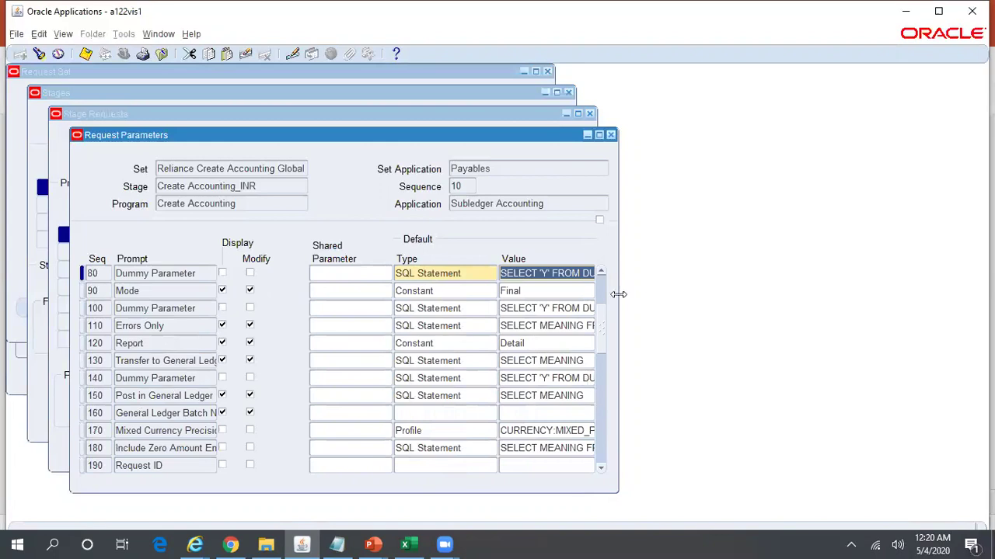
click(611, 135)
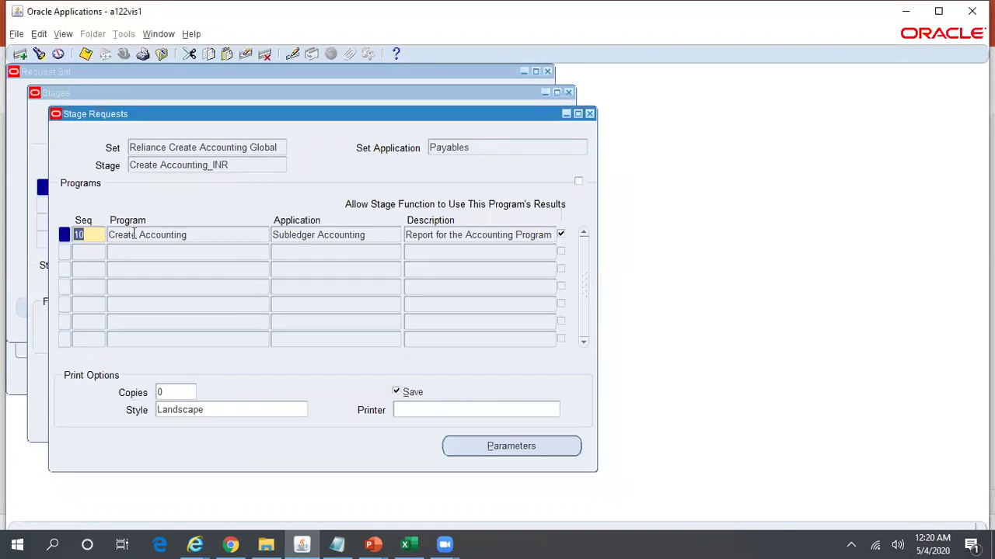
click(590, 115)
Step: Add stage 20 named Create Accounting_USD to the request set
click(65, 205)
text(20)
key(Tab)
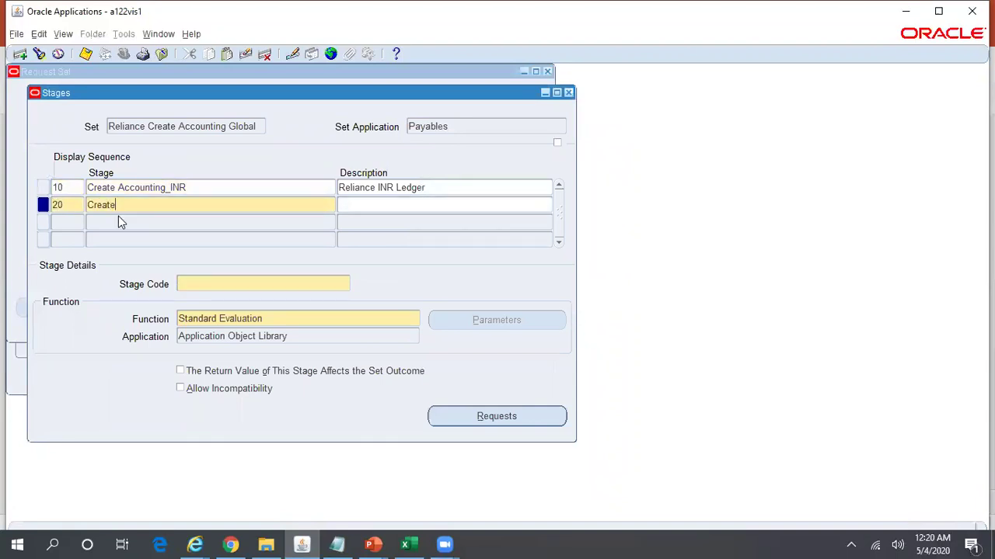
text(Create Accounting)
drag(281, 93, 402, 94)
text(_USD)
Step: Give stage 20 the description Reliance USD Ledger and the stage code STAGE20, and save
key(Tab)
text(Reliance USD )
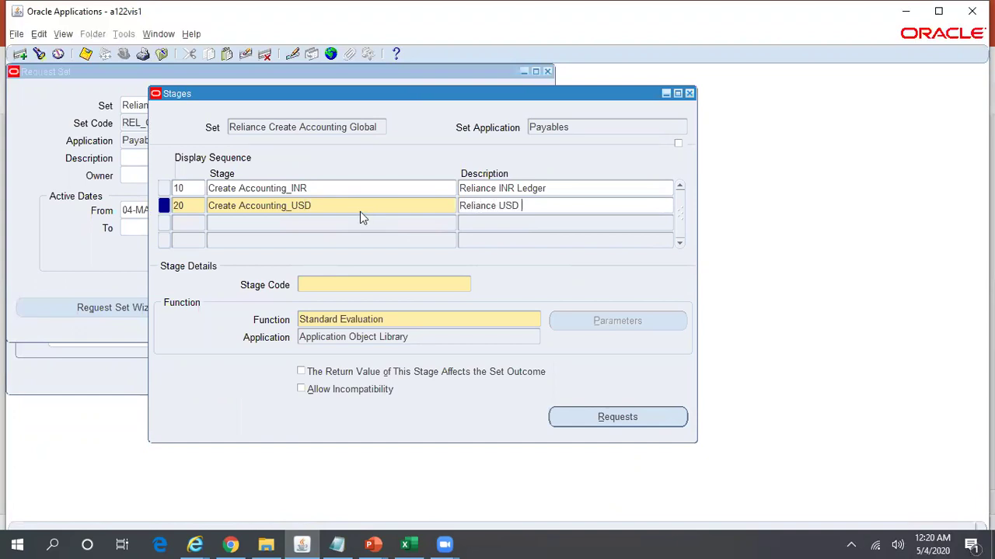
text(Ledger)
click(342, 283)
text(STAGE20)
key(ctrl+s)
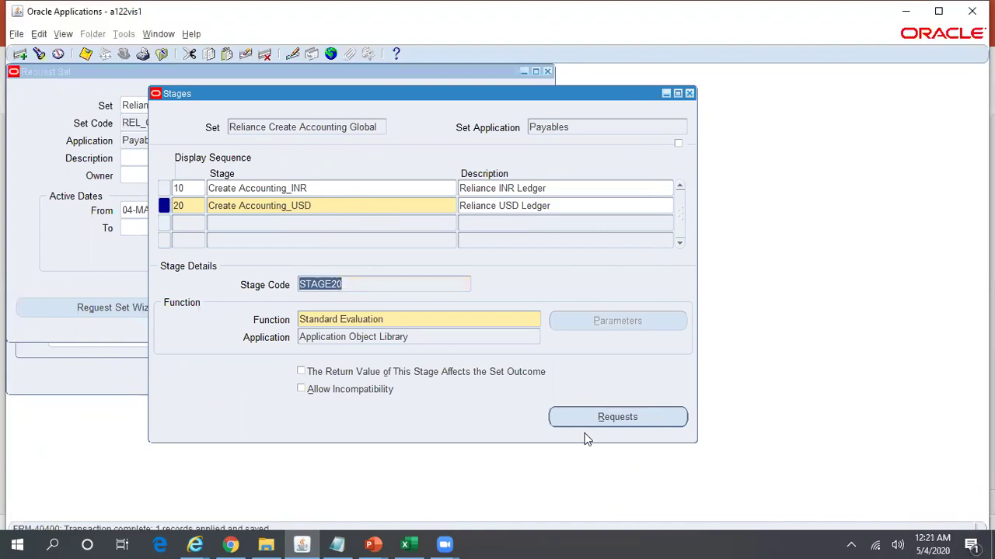
Step: Add Create Accounting from Subledger Accounting as program 10 in the Create Accounting_USD stage
click(664, 418)
text(10)
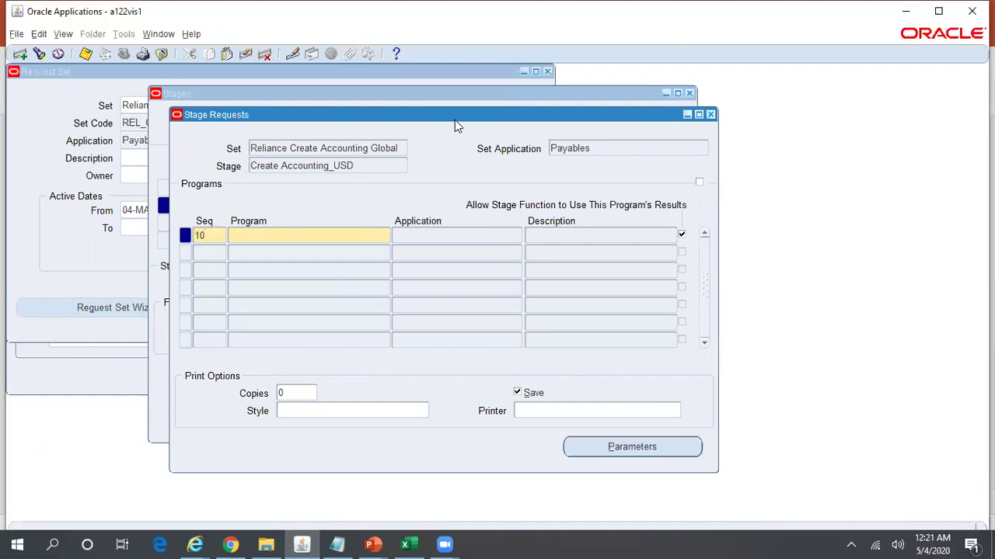
drag(455, 118, 558, 124)
click(388, 237)
text(Create%Acc%)
key(Tab)
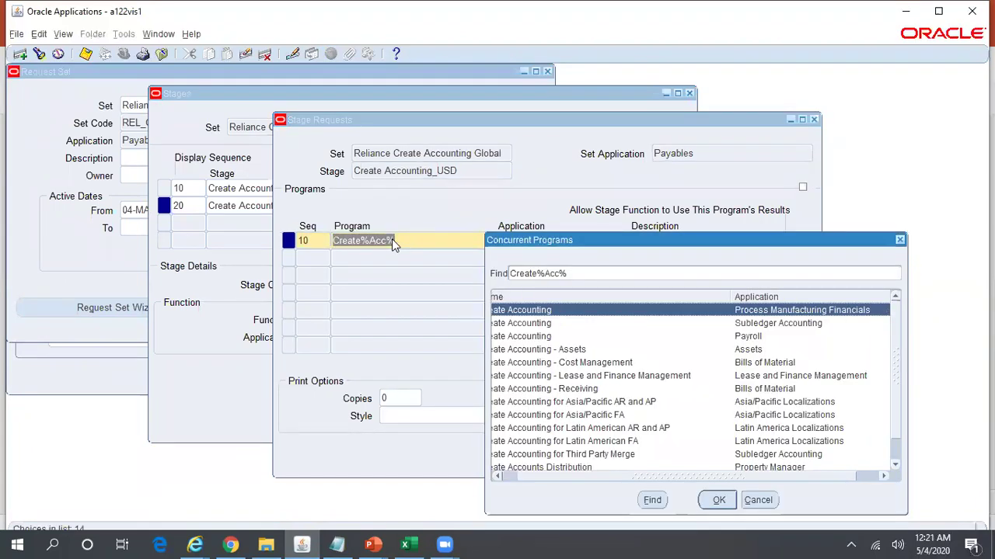
key(Down)
key(Return)
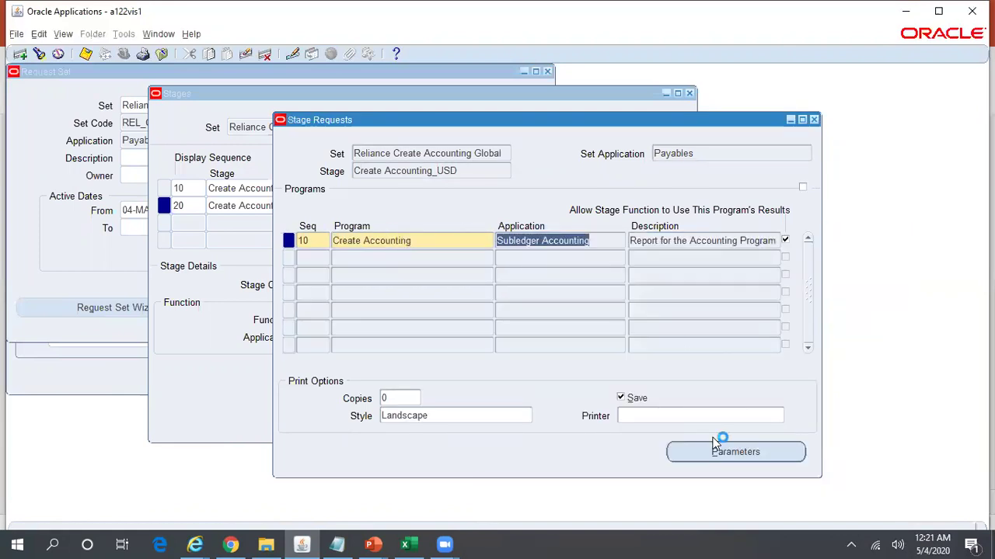
Step: Set the USD stage's Ledger parameter default to the constant Reliance USD Ledger, copied from the Notepad list
click(750, 454)
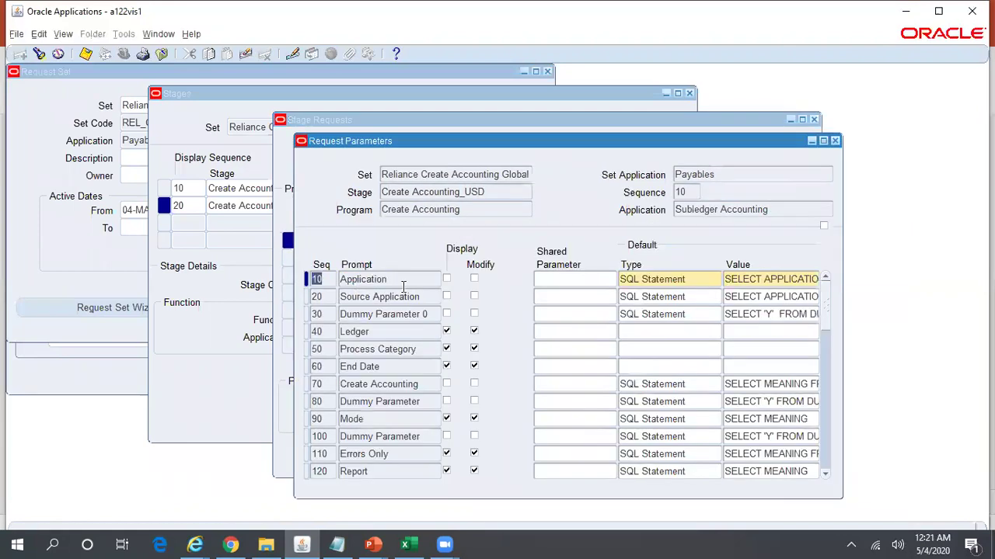
click(672, 333)
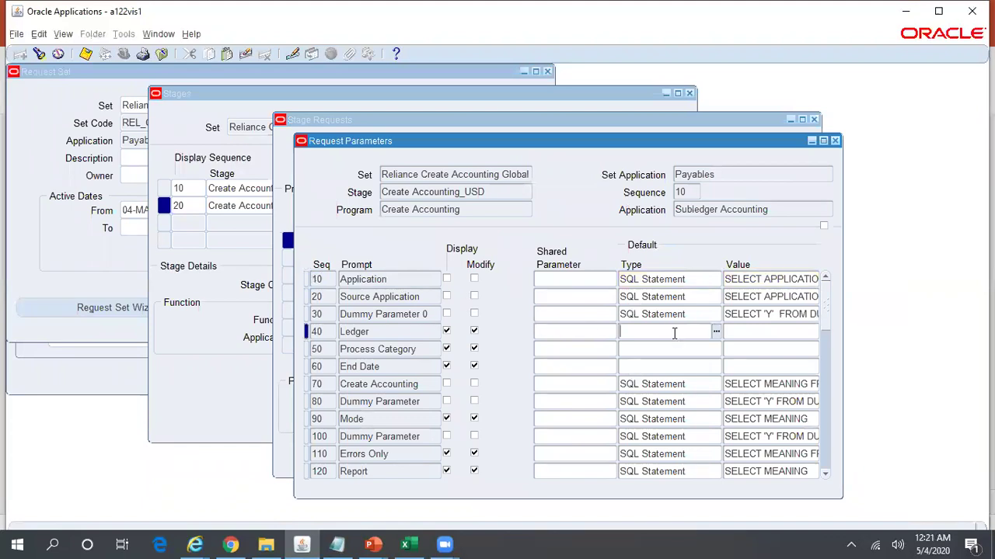
text(c)
key(Tab)
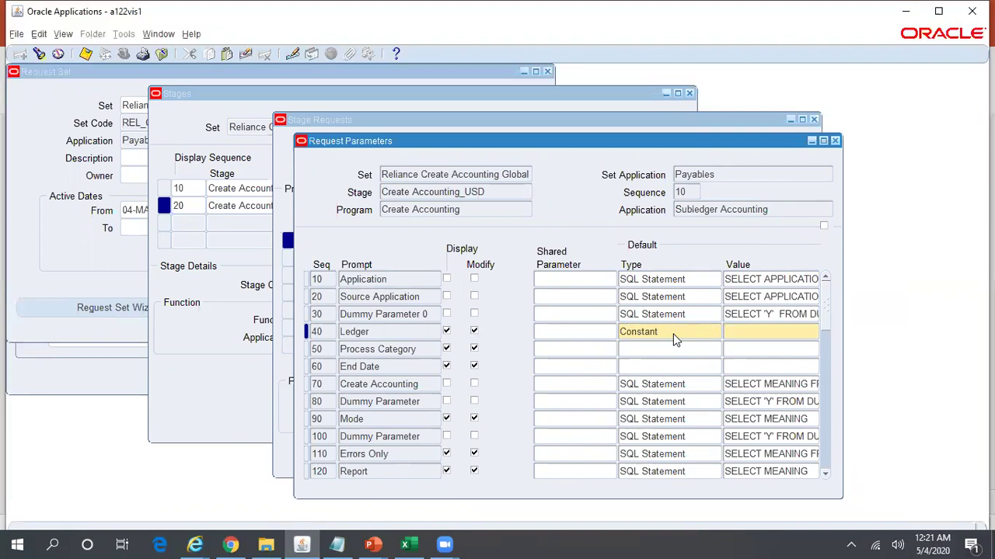
key(alt+Tab)
click(472, 294)
drag(472, 294, 360, 296)
key(ctrl+c)
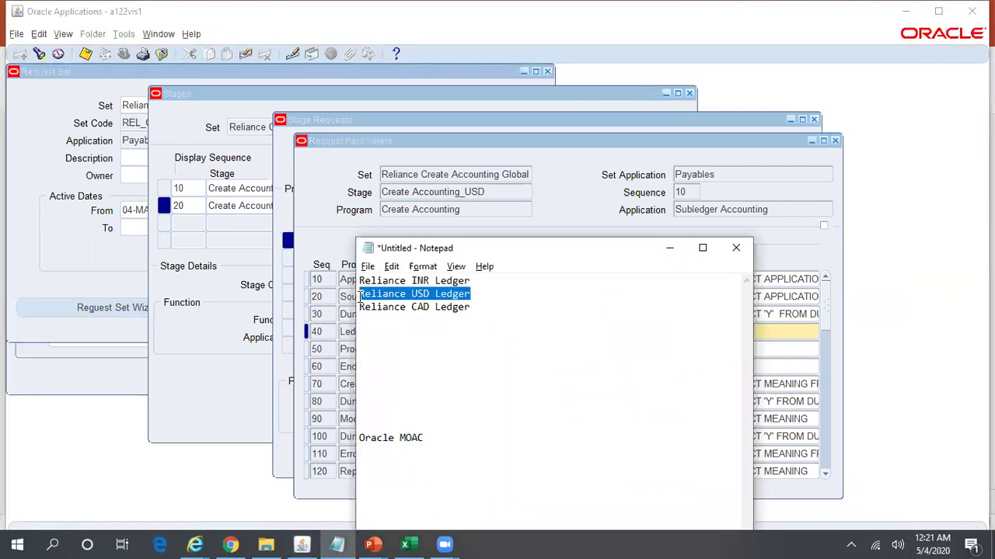
key(alt+Tab)
key(ctrl+v)
Step: Set the default type of the USD stage's End Date parameter to Current Date
click(667, 371)
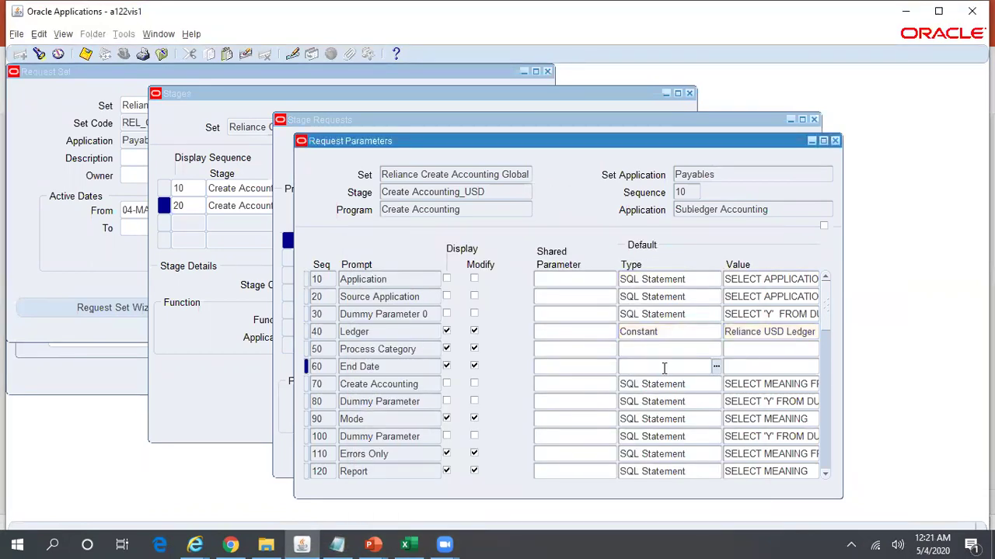
double_click(664, 375)
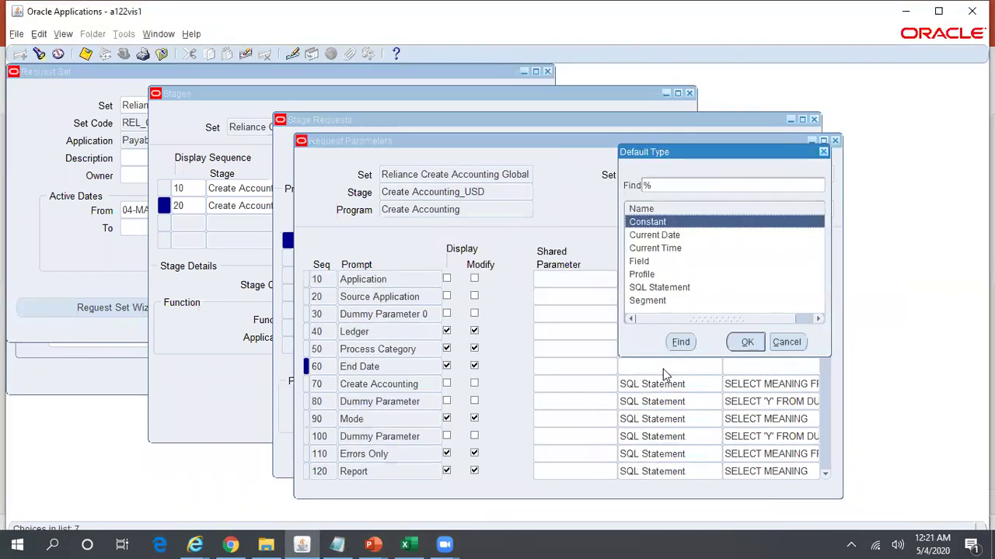
click(668, 236)
click(744, 343)
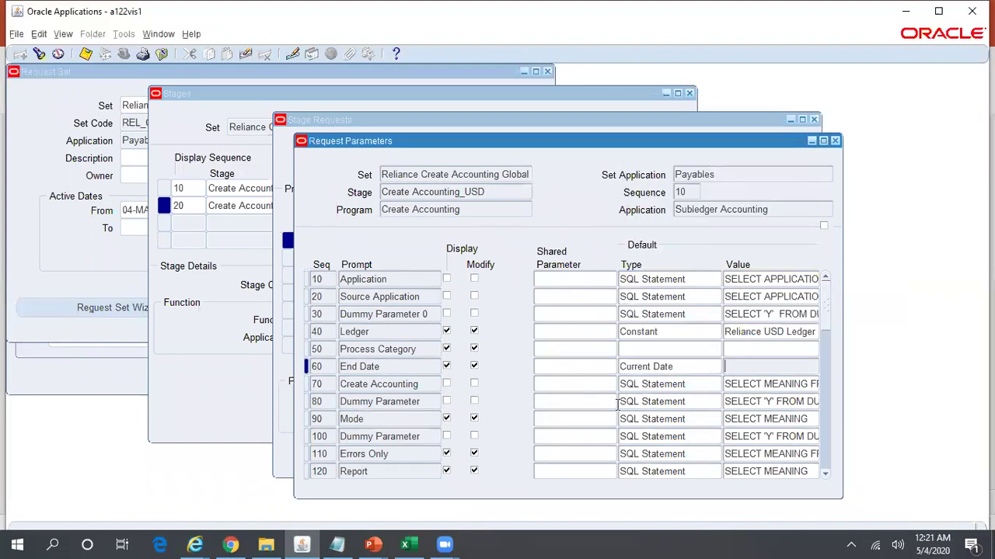
Step: Set the USD stage's Mode parameter default to the constant Final
click(704, 417)
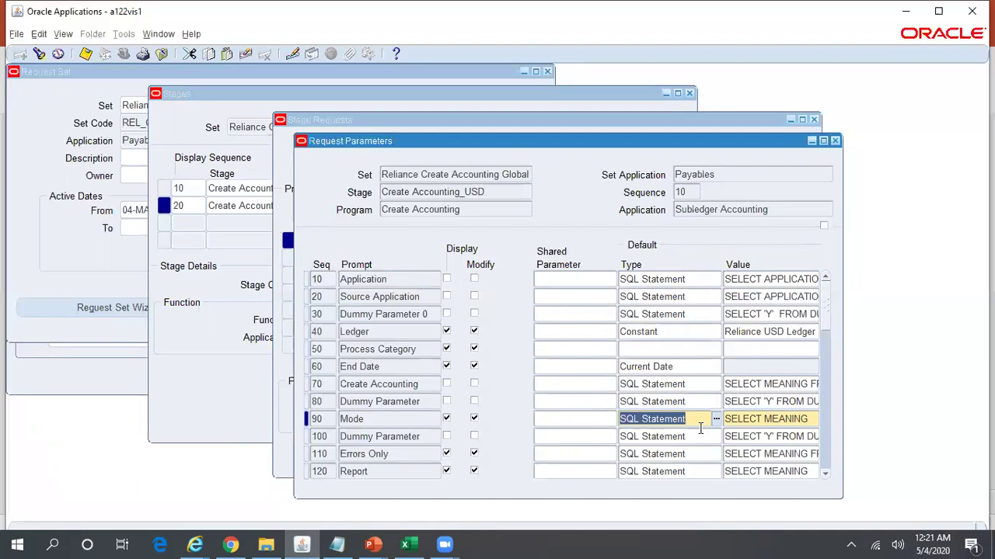
text(c)
key(Tab)
text(Final)
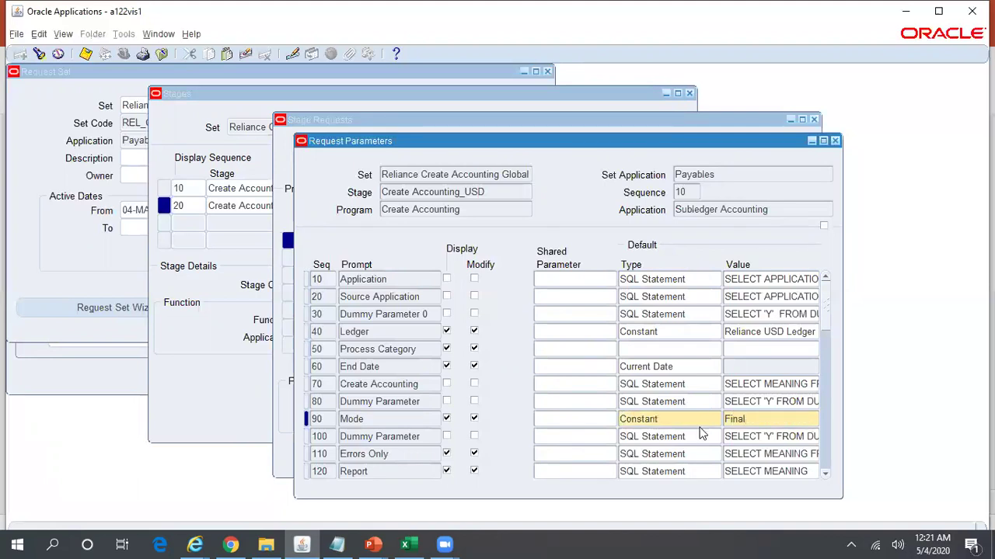
Step: Set the USD stage's Report parameter default to the constant Detail, save, and return to the stage list
click(694, 471)
text(C)
key(Tab)
text(Det)
key(ctrl+s)
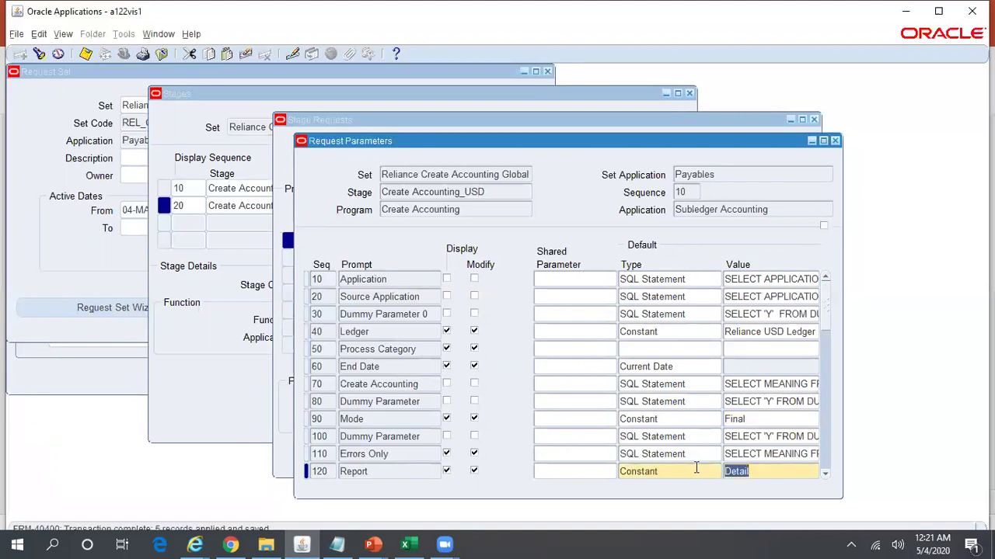
click(836, 141)
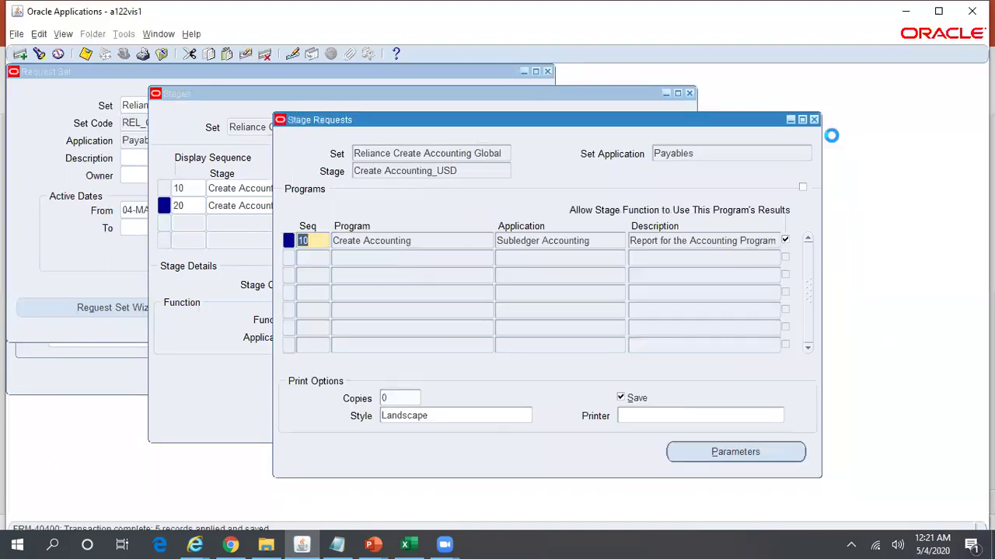
click(814, 119)
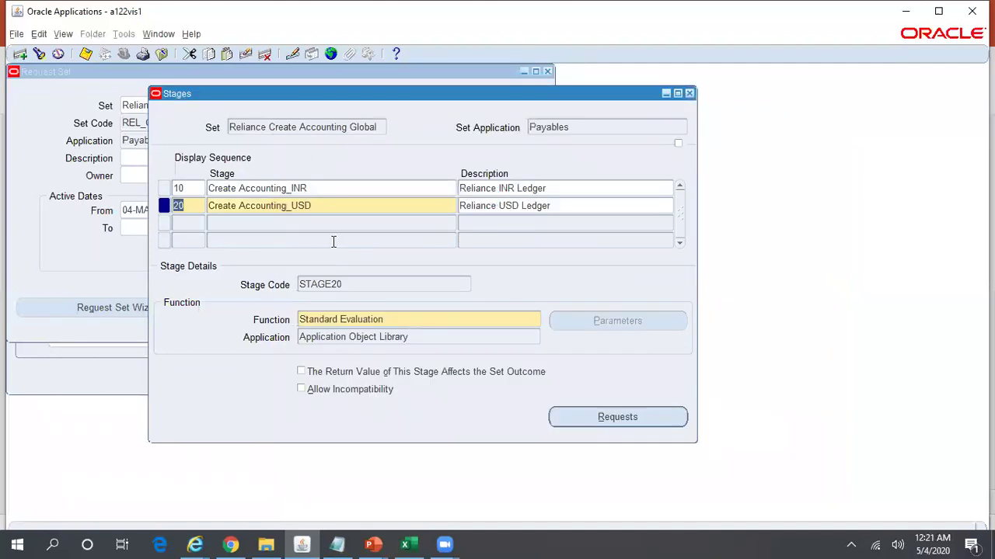
Step: Add stage 30 named Create Accounting_CAD with the description Reliance CAD Ledger
click(186, 223)
text(30)
key(Tab)
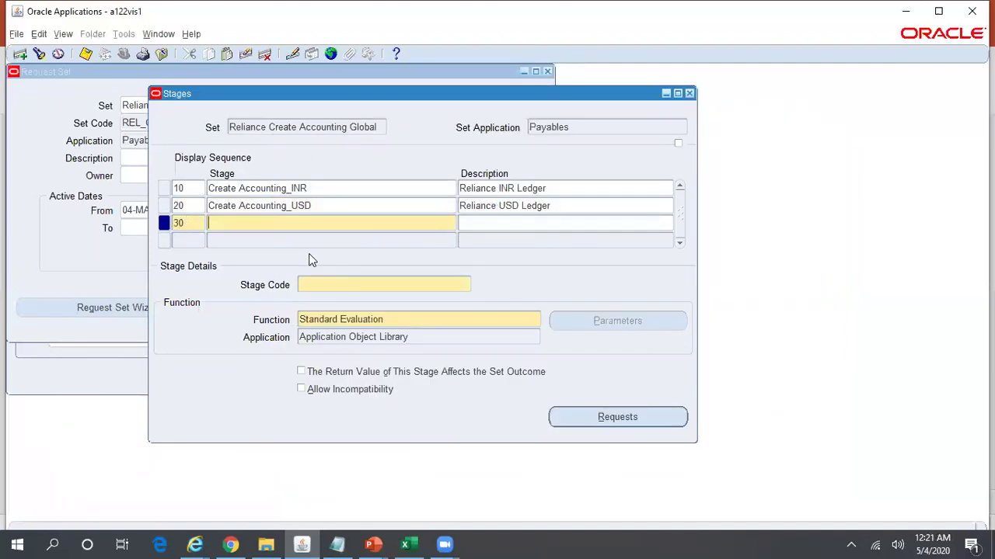
text(Create Accounting_CADRelianc)
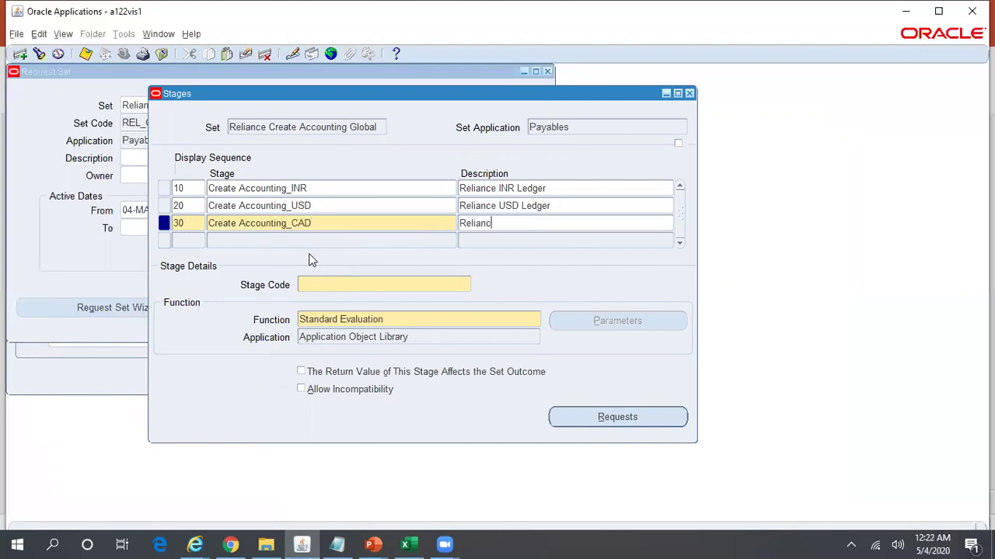
text(e CAD Ledger)
Step: Copy Reliance CAD Ledger from the Notepad list, then give stage 30 the stage code STAGE30 and save
key(alt+Tab)
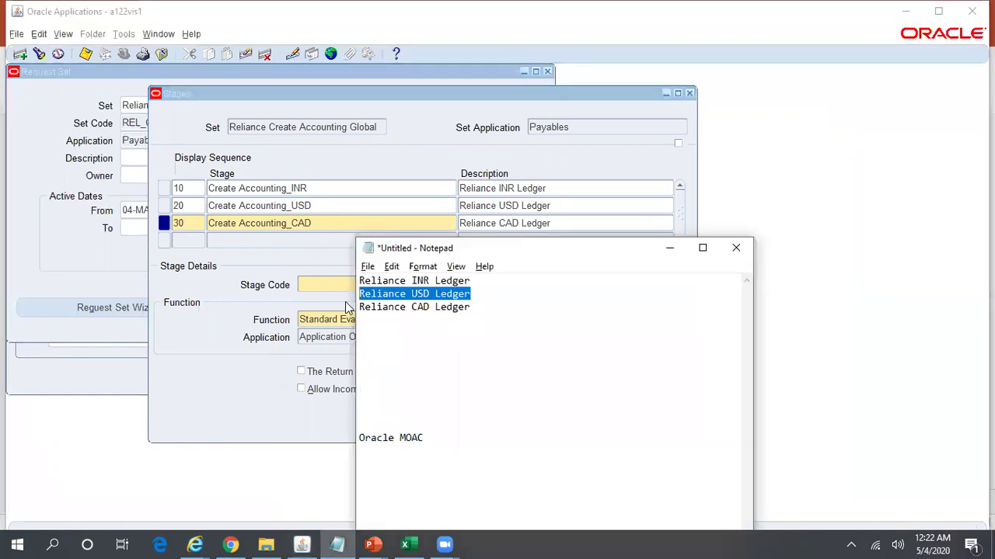
drag(471, 308, 360, 310)
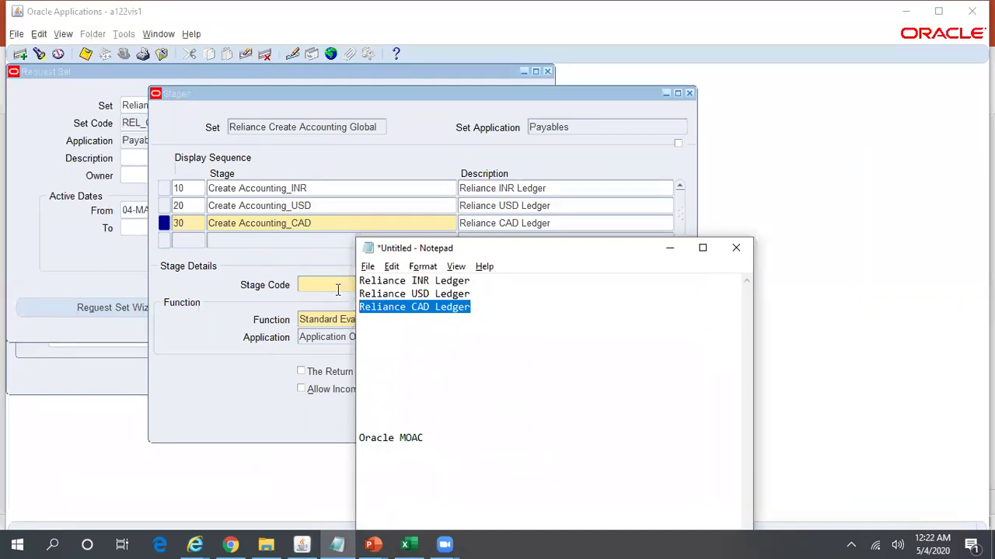
click(334, 284)
text(STAGE30)
key(ctrl+s)
Step: Add Create Accounting from Subledger Accounting as program 10 in the Create Accounting_CAD stage
click(666, 422)
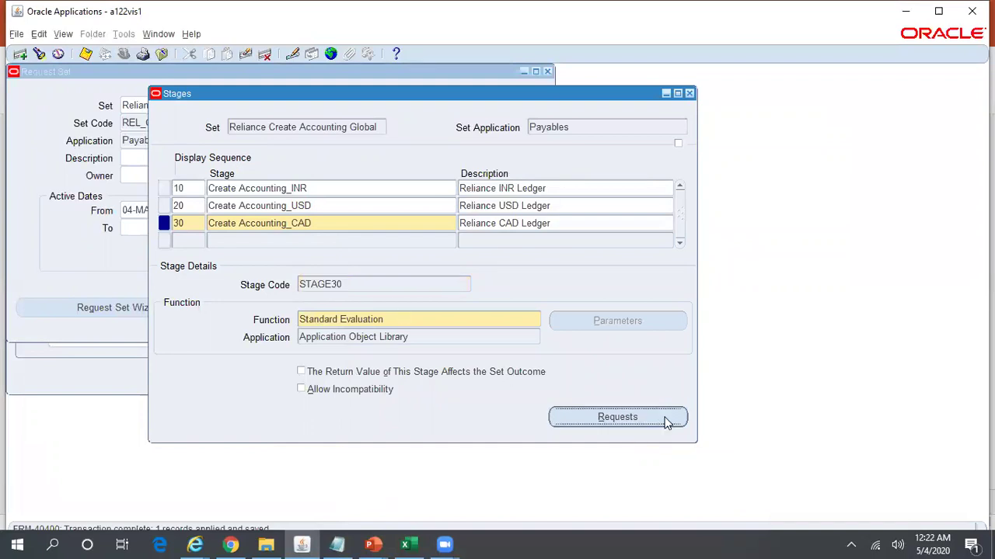
text(10)
key(Tab)
text(create%Acc%)
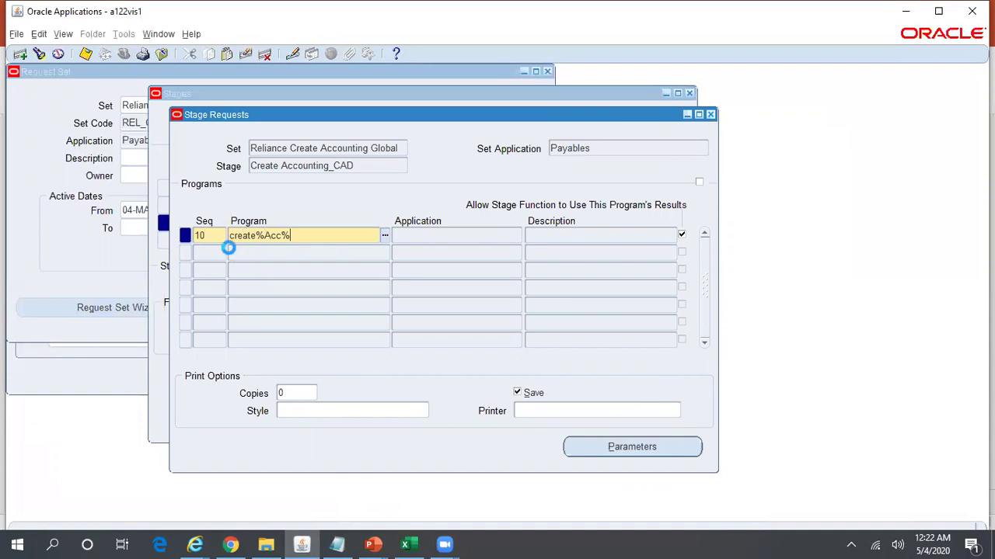
key(Tab)
key(Down)
key(Return)
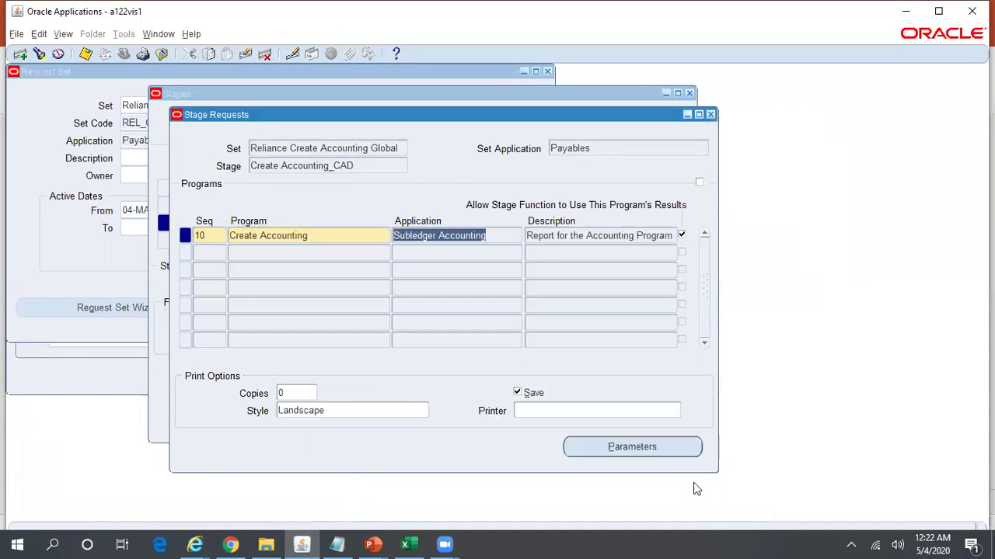
Step: Set the CAD stage's Ledger parameter default to the constant Reliance CAD Ledger and save
click(685, 449)
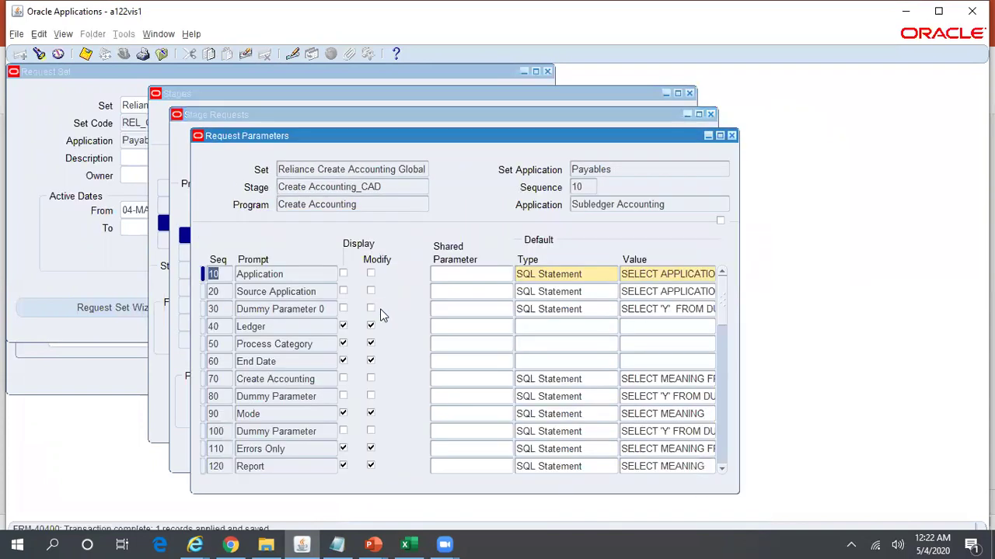
click(535, 325)
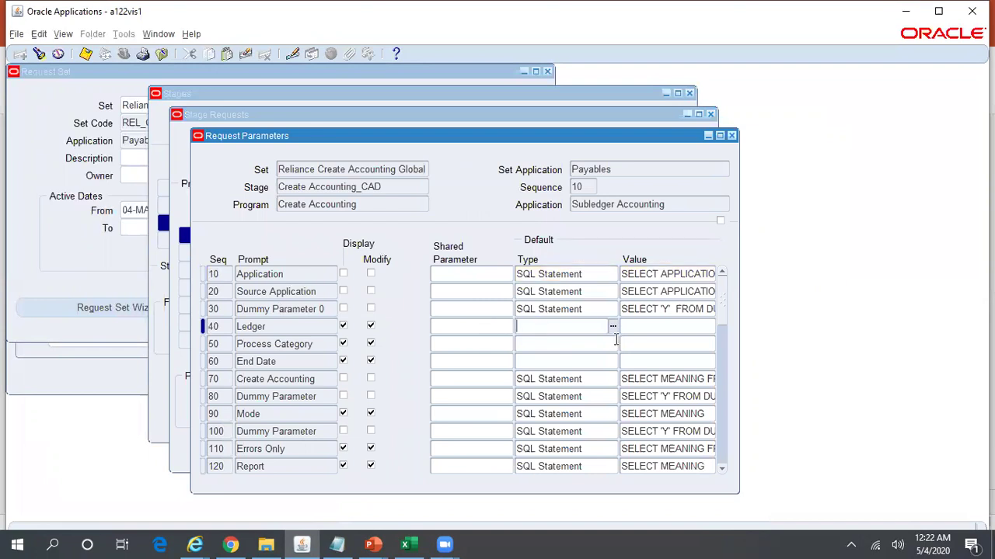
text(c)
key(Tab)
text(Reliance CAD Ledger)
key(ctrl+s)
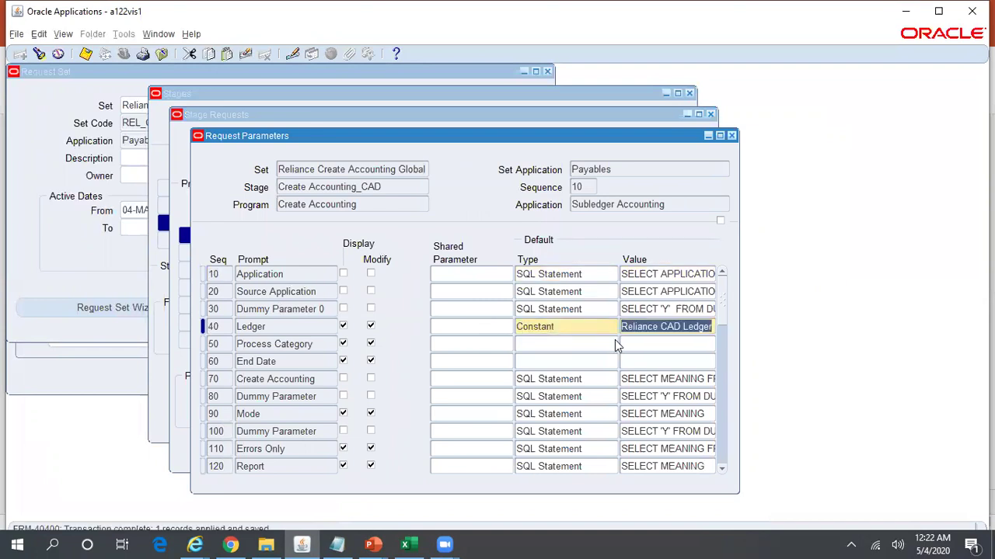
Step: Set the default type of the CAD stage's End Date parameter to Current Date and save
click(566, 362)
text(cu)
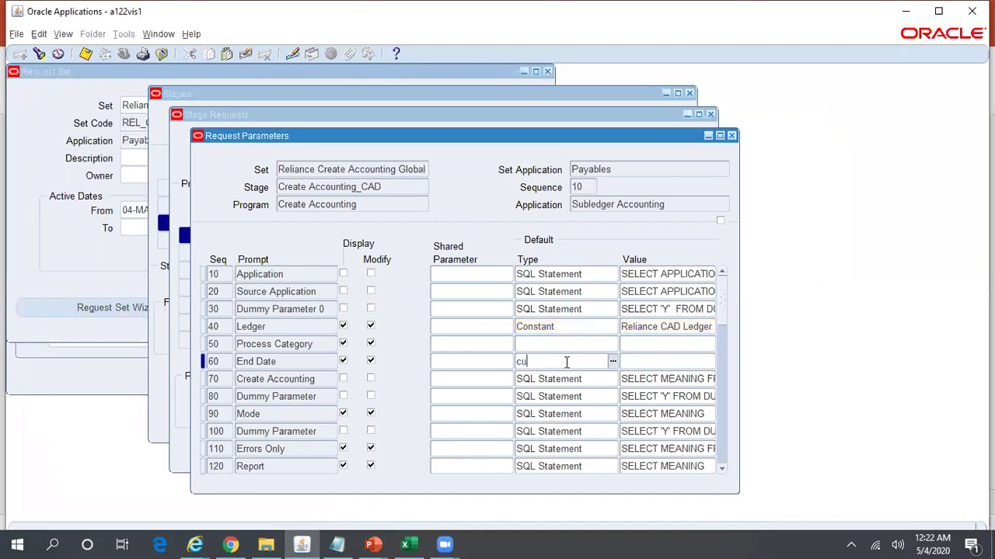
key(Tab)
key(Down)
key(Return)
key(ctrl+s)
Step: Set the CAD stage's Mode parameter default to the constant Final and save
triple_click(595, 413)
text(co)
key(Tab)
text(Final)
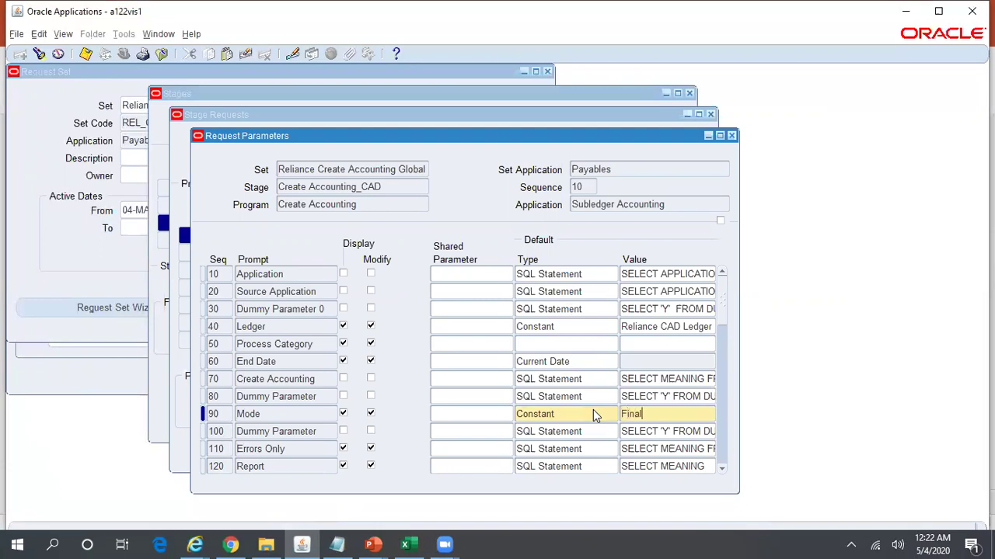
key(ctrl+s)
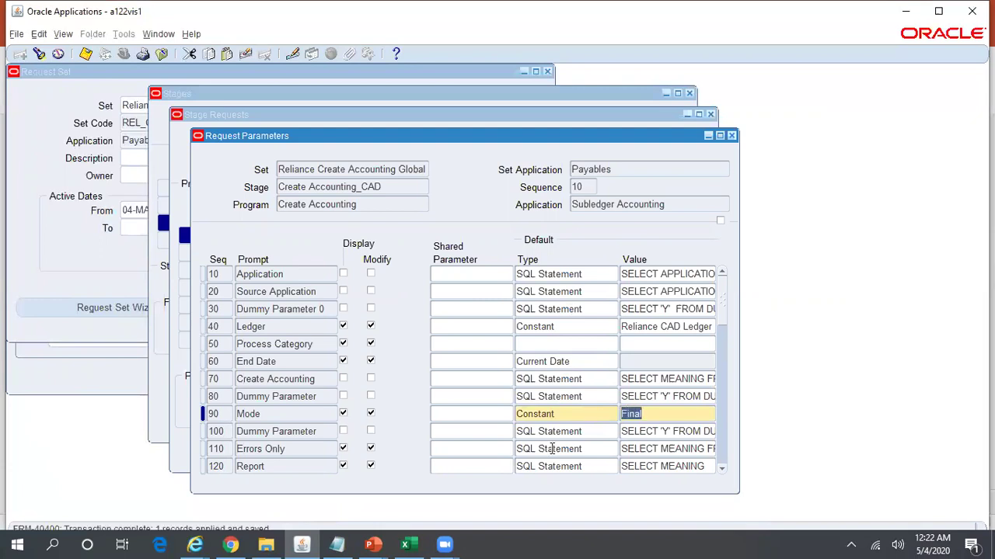
Step: Set the CAD stage's Report parameter default to the constant Detail, save, and return to the stage list
triple_click(590, 467)
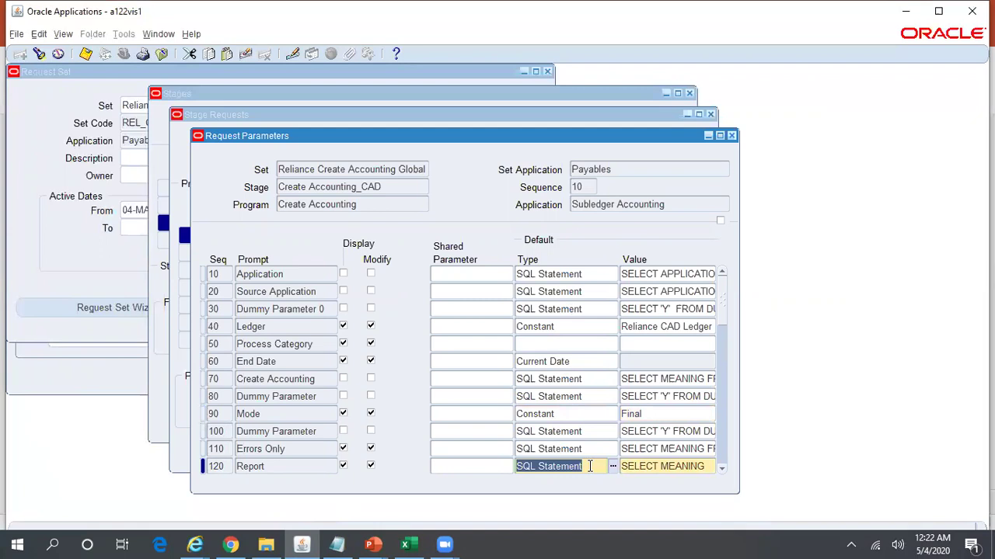
text(Co)
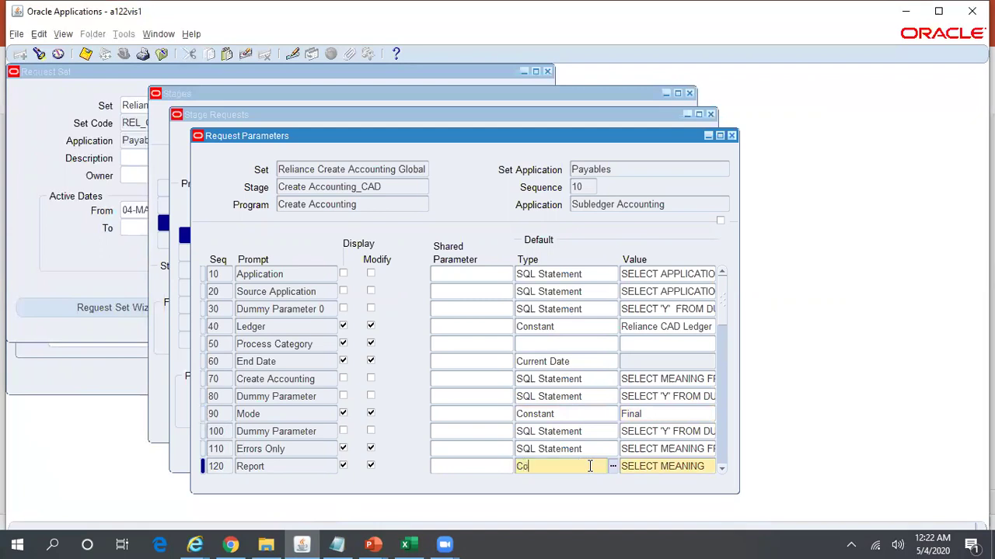
key(Tab)
text(Detail)
key(ctrl+s)
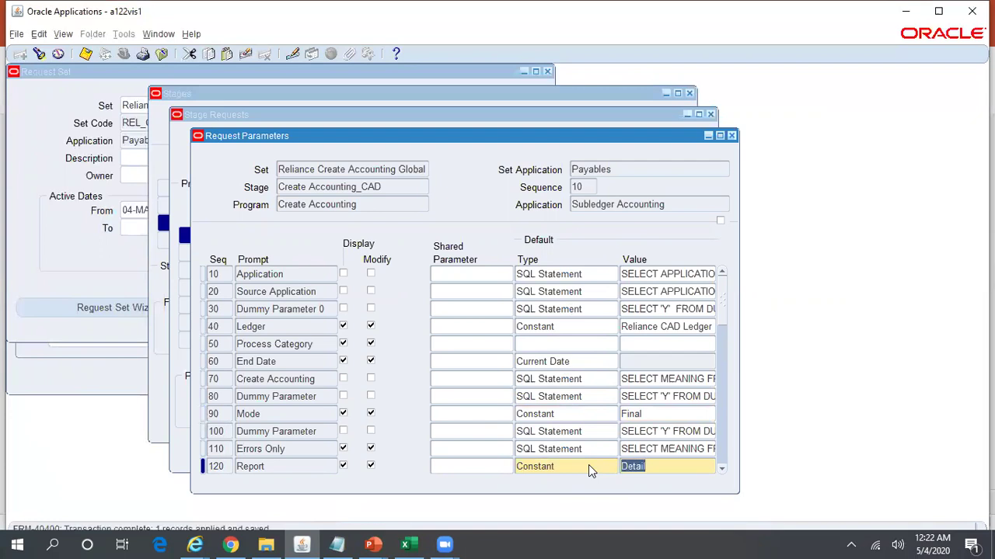
click(731, 136)
click(710, 114)
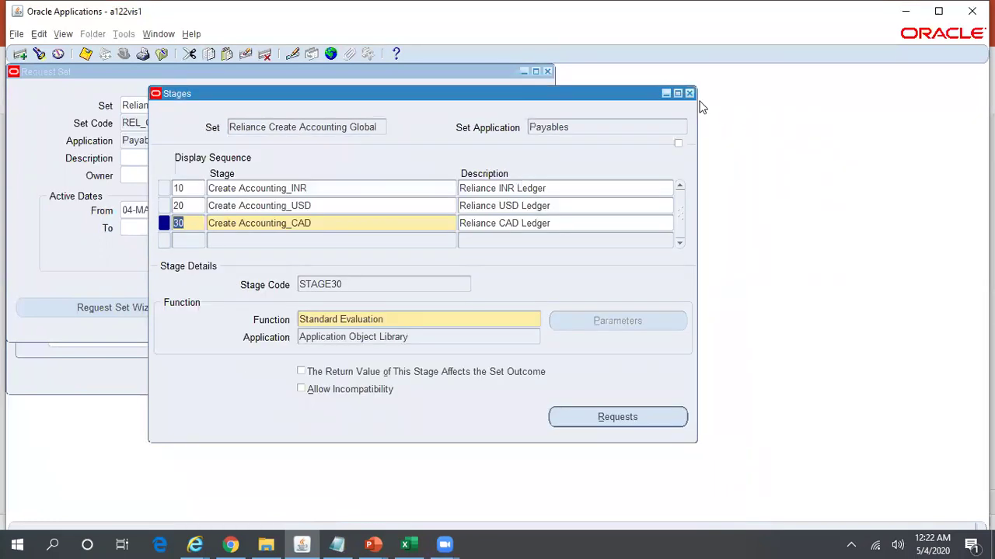
Step: Close the stage definitions, open the stage links of the set, and choose Create Accounting_INR as the start stage
click(690, 93)
click(356, 304)
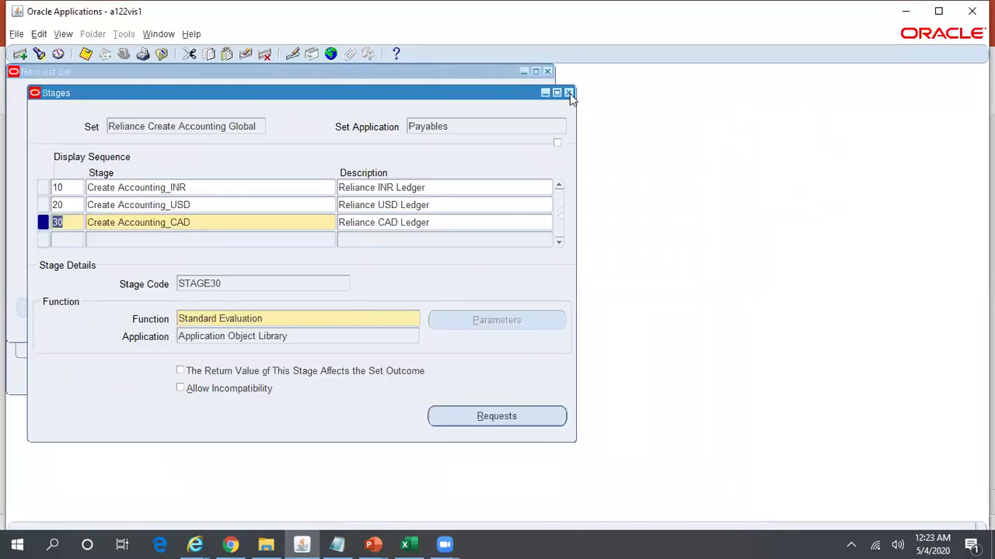
click(569, 93)
click(521, 311)
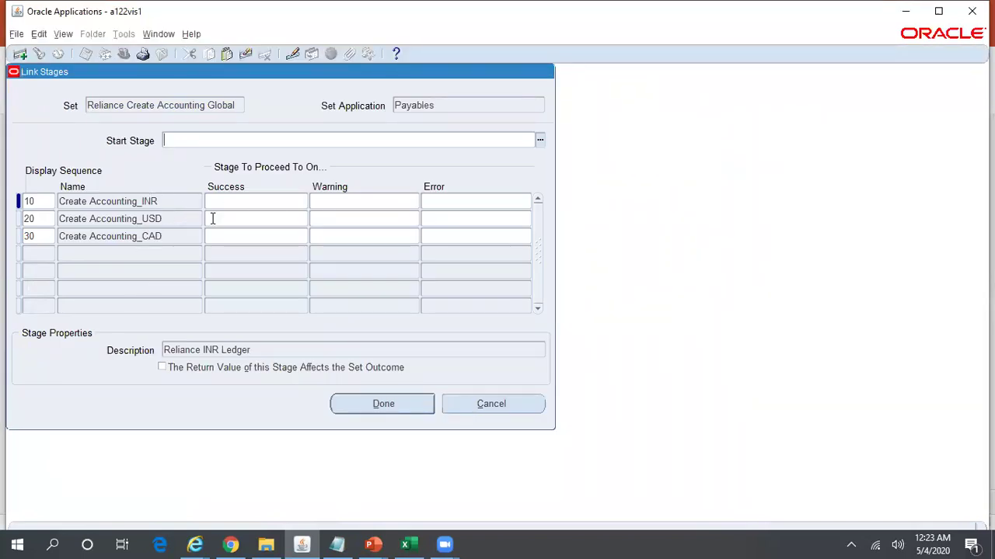
click(539, 141)
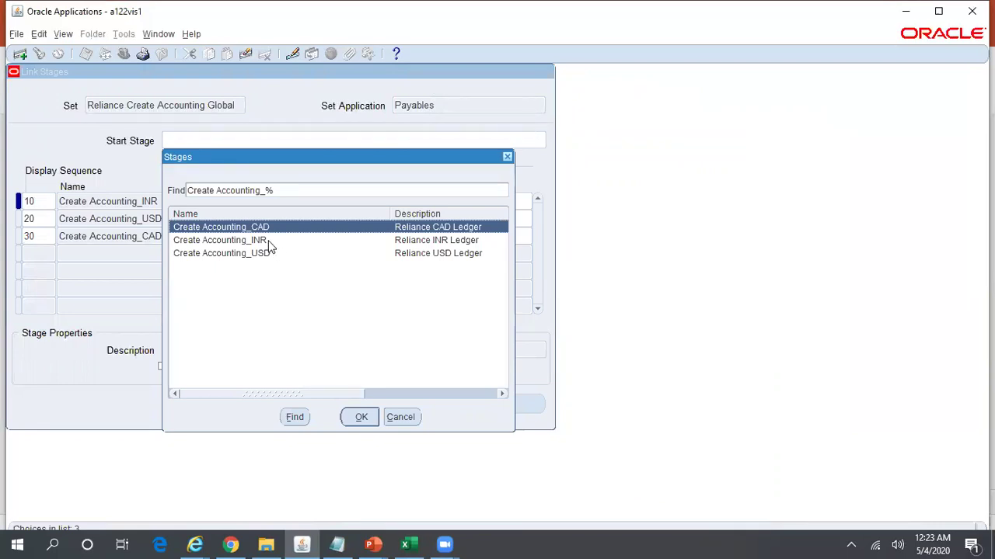
click(268, 243)
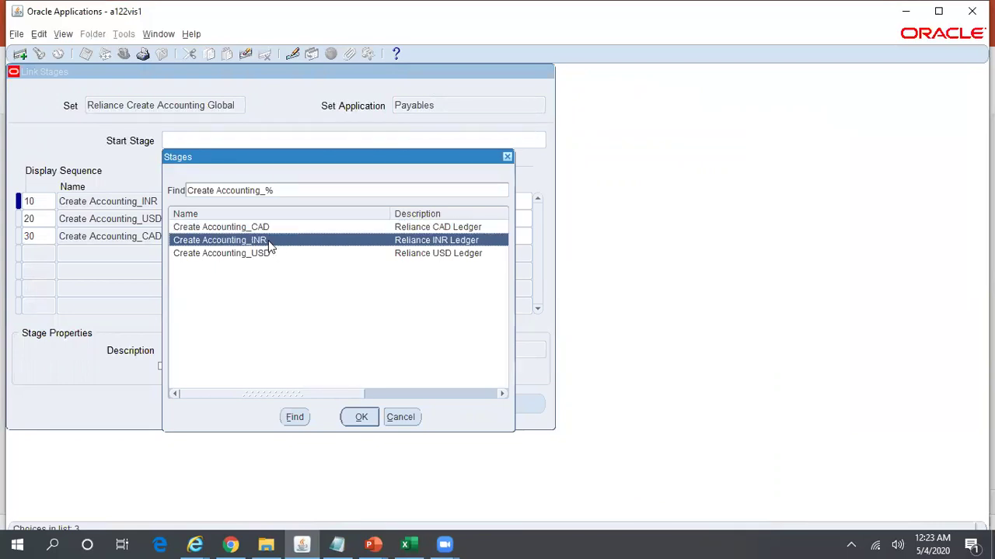
click(362, 417)
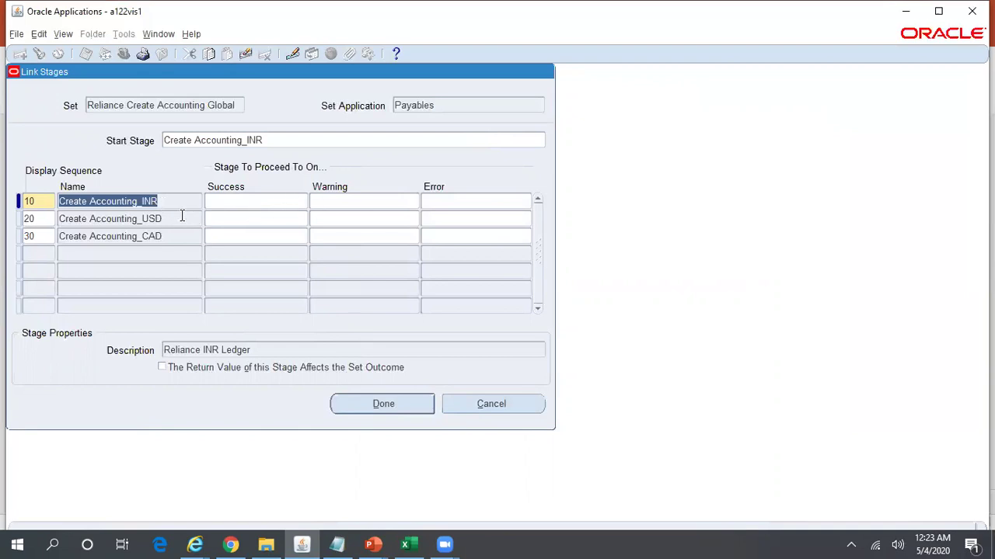
Step: Make the Create Accounting_INR stage proceed to Create Accounting_USD on success and on warning, and save
drag(162, 201, 57, 197)
click(171, 222)
key(ctrl+c)
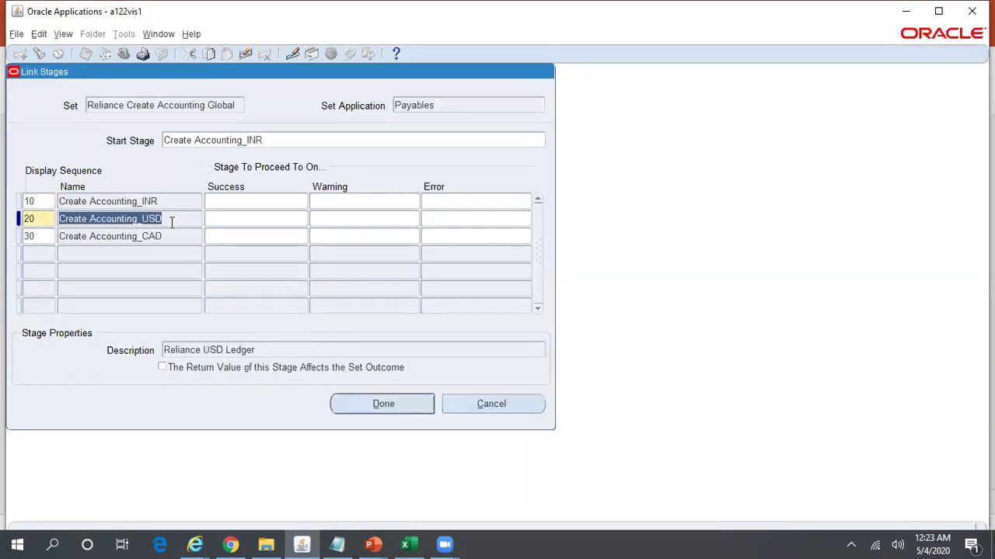
click(237, 202)
click(293, 203)
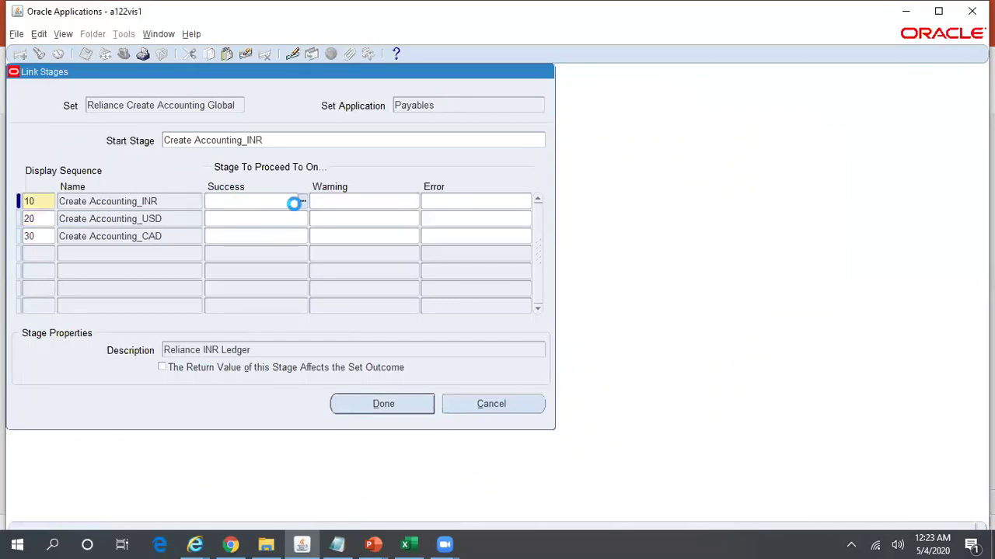
click(334, 200)
key(ctrl+v)
key(ctrl+s)
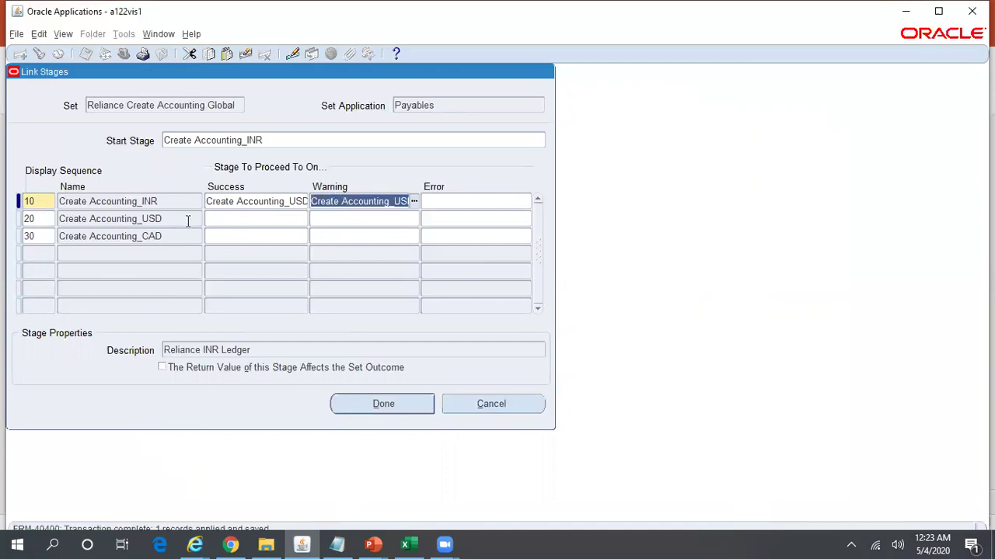
Step: Make the Create Accounting_INR stage proceed to Create Accounting_USD on error
click(466, 202)
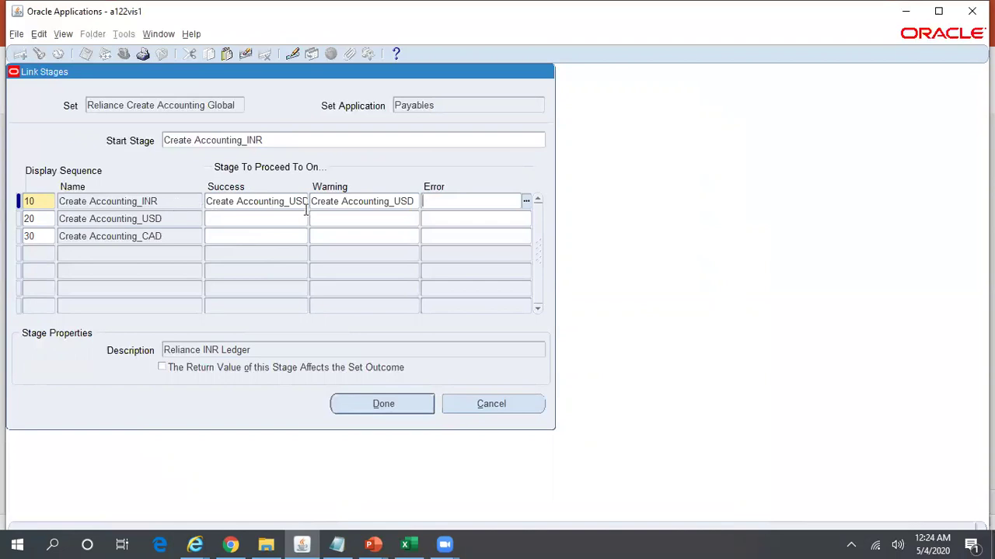
click(408, 202)
key(ctrl+c)
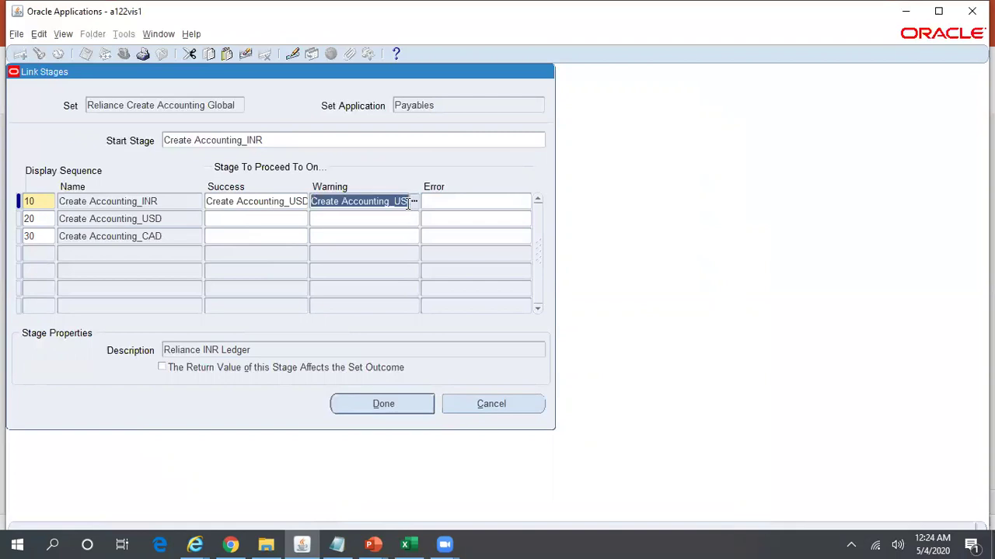
click(467, 200)
key(ctrl+v)
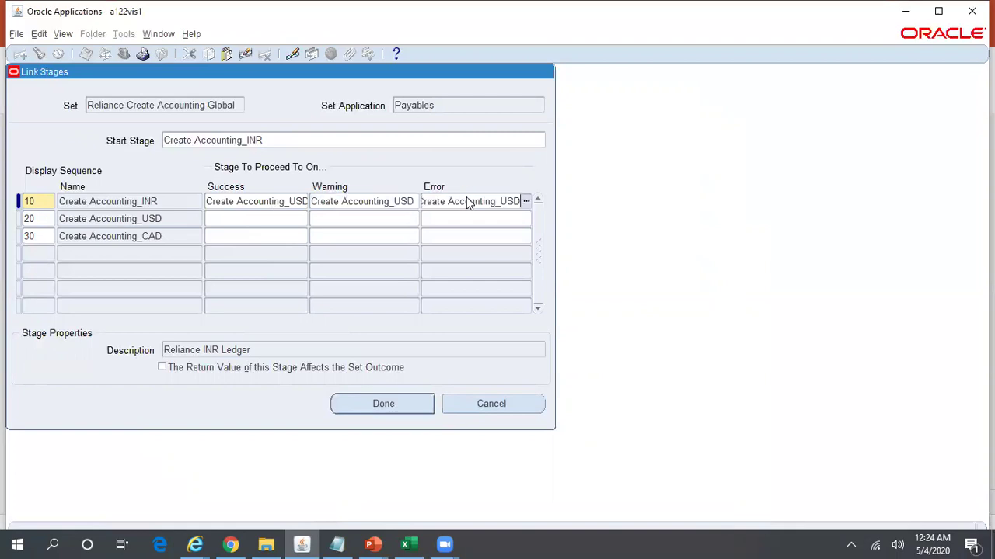
Step: Make the Create Accounting_USD stage proceed to Create Accounting_CAD on success, warning and error, and save
click(244, 219)
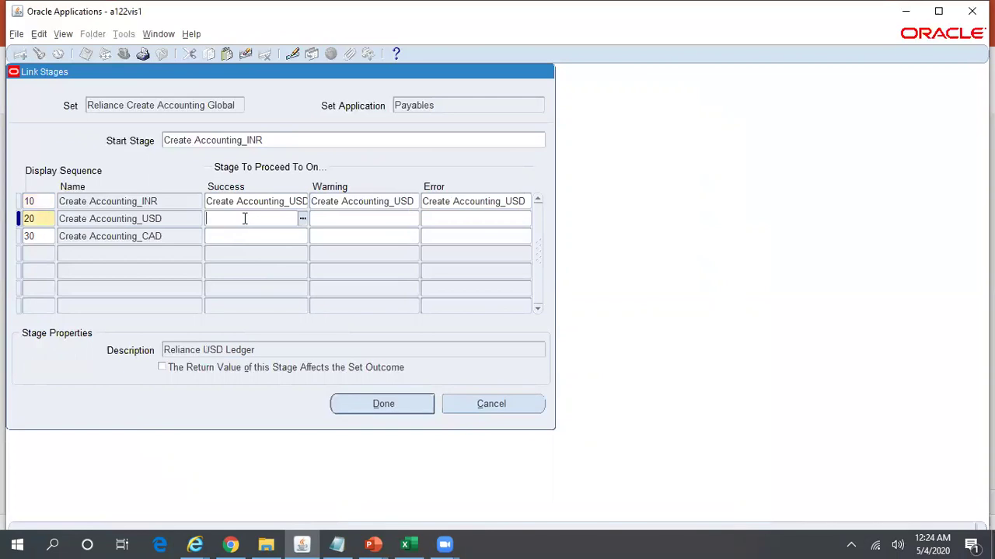
click(303, 221)
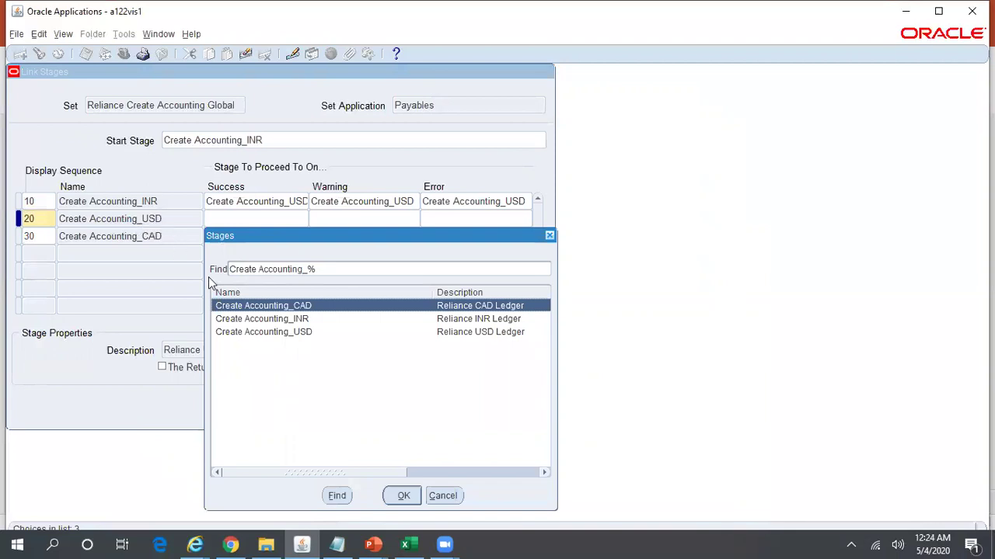
double_click(313, 305)
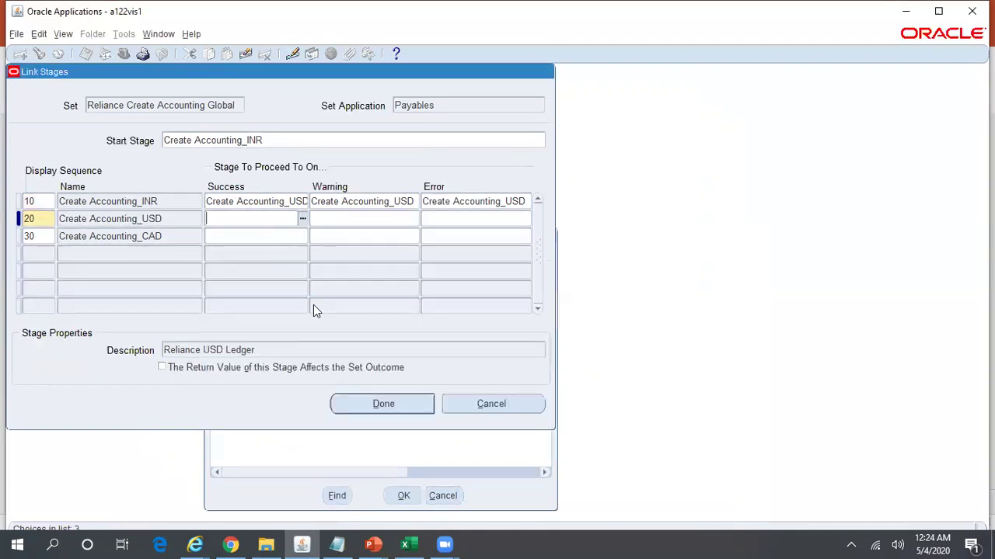
click(301, 223)
key(ctrl+c)
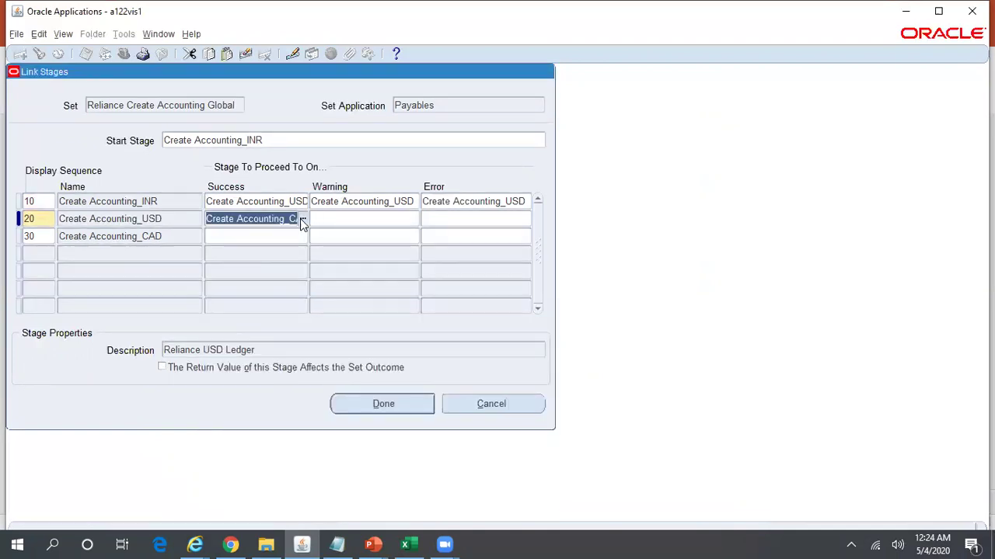
click(387, 223)
key(ctrl+v)
click(467, 220)
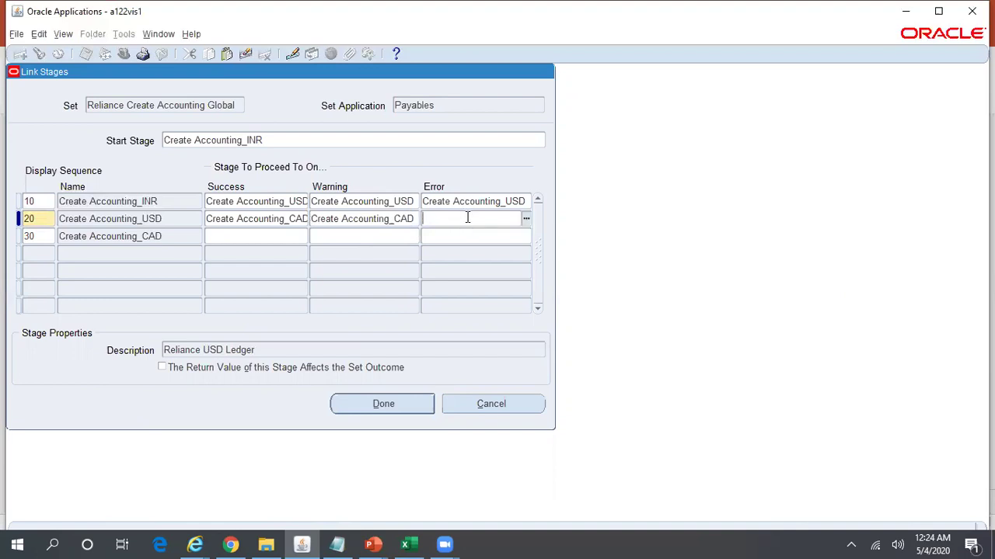
key(ctrl+v)
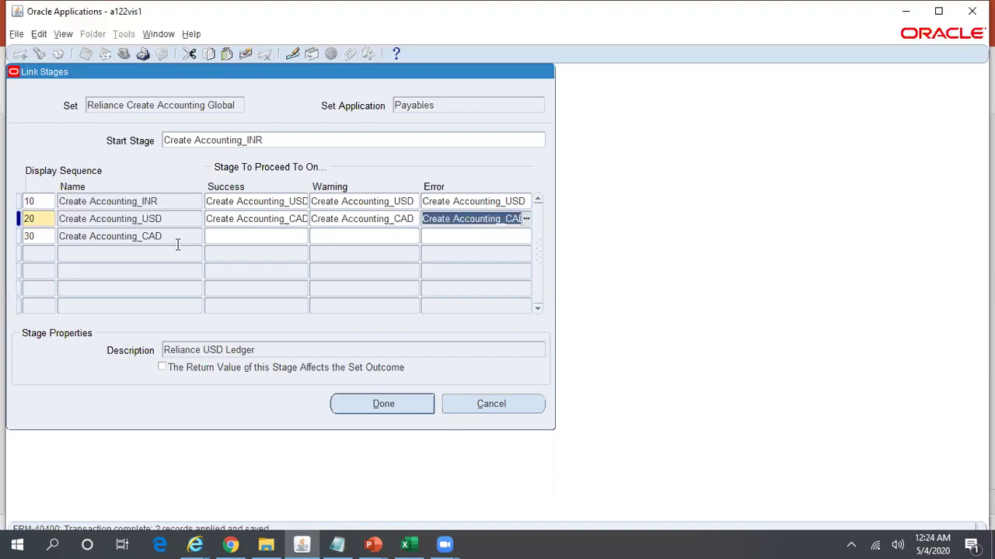
Step: Finish linking the stages and save the request set
click(170, 237)
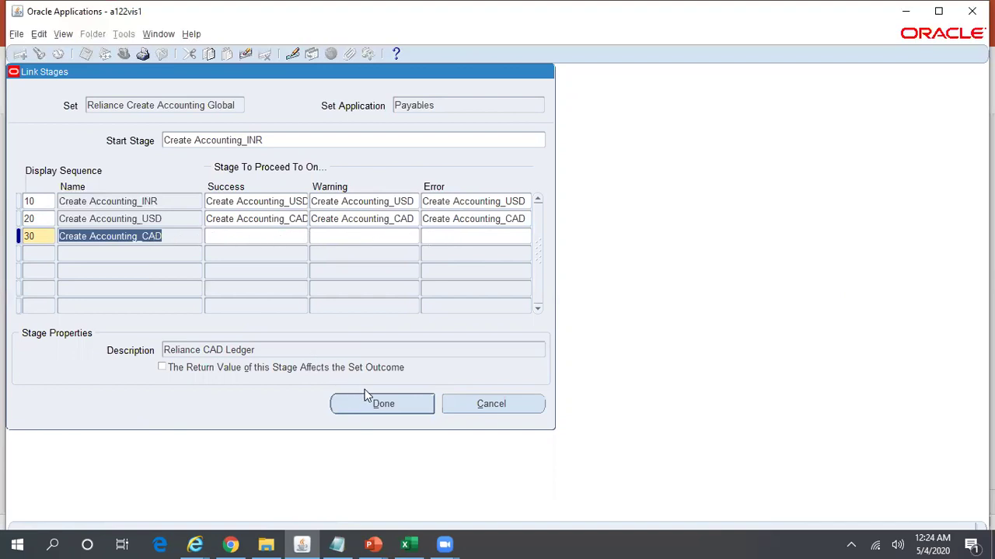
click(384, 405)
key(ctrl+s)
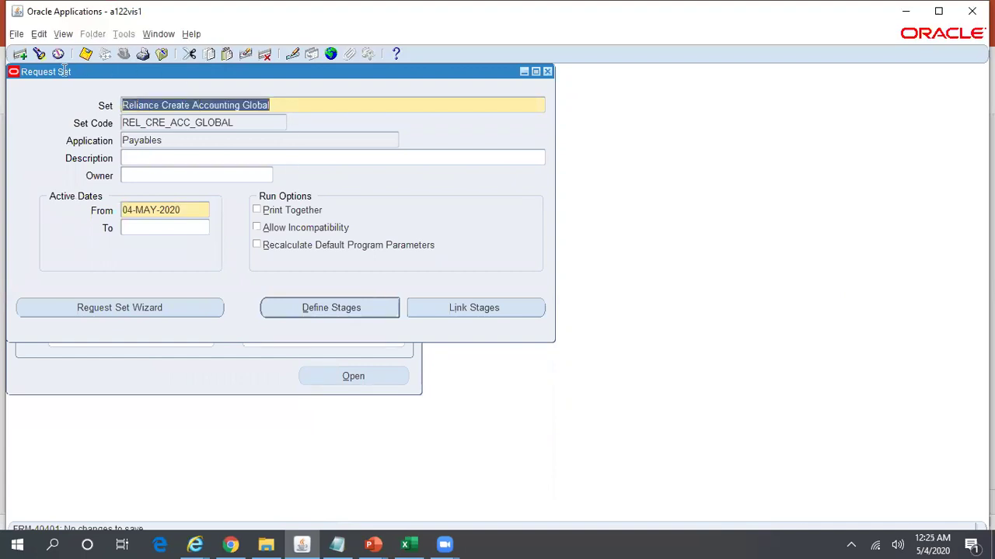
Step: Switch to Notepad, note the set name Reliance Create Accounting Global above Oracle MOAC, and close the request set form in Oracle Applications
click(338, 544)
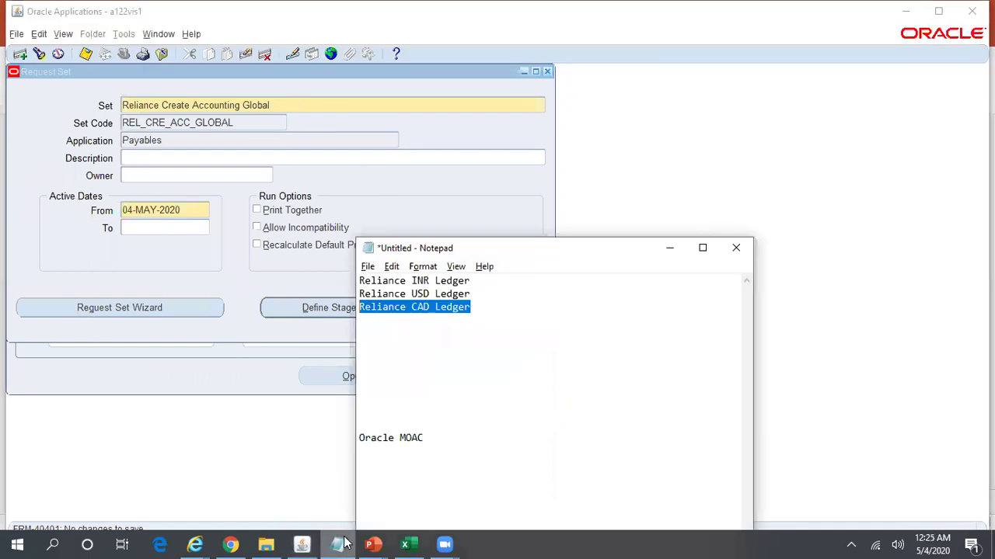
click(399, 409)
text(Reliance Create Accounting Global)
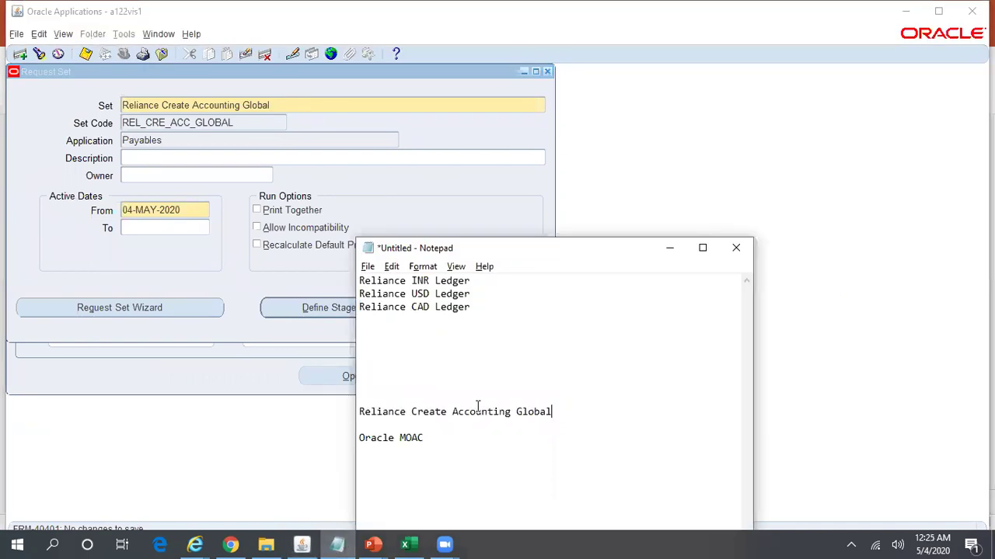
click(528, 108)
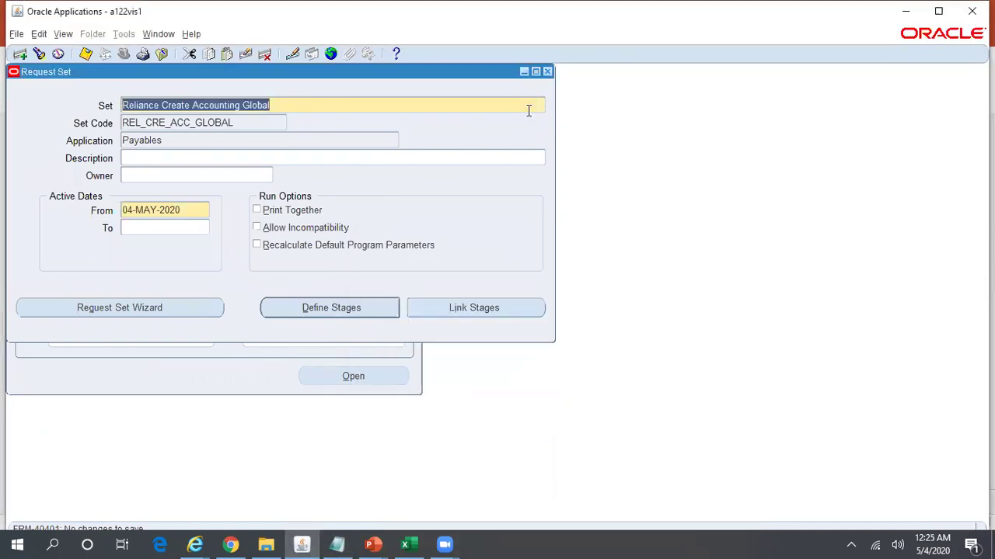
click(549, 71)
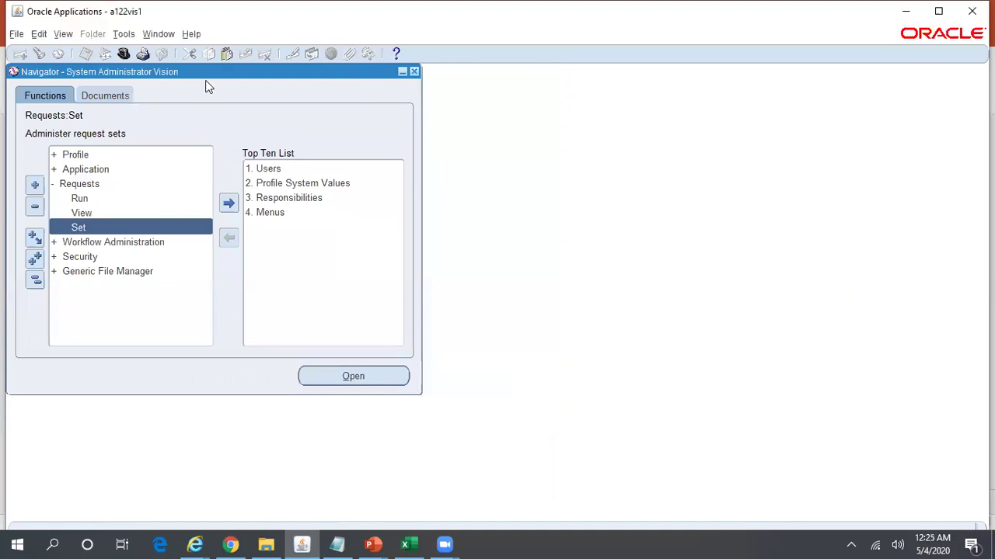
click(123, 53)
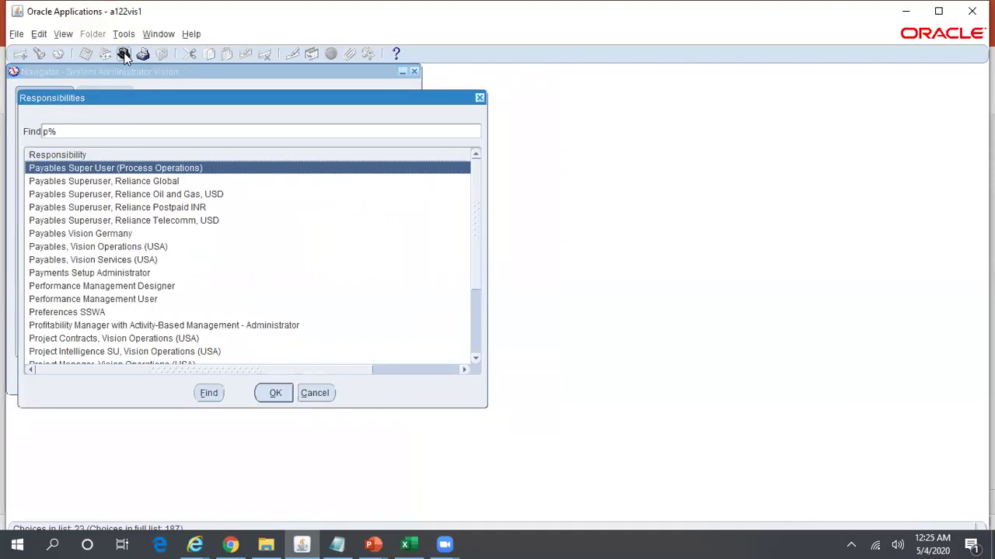
key(Down)
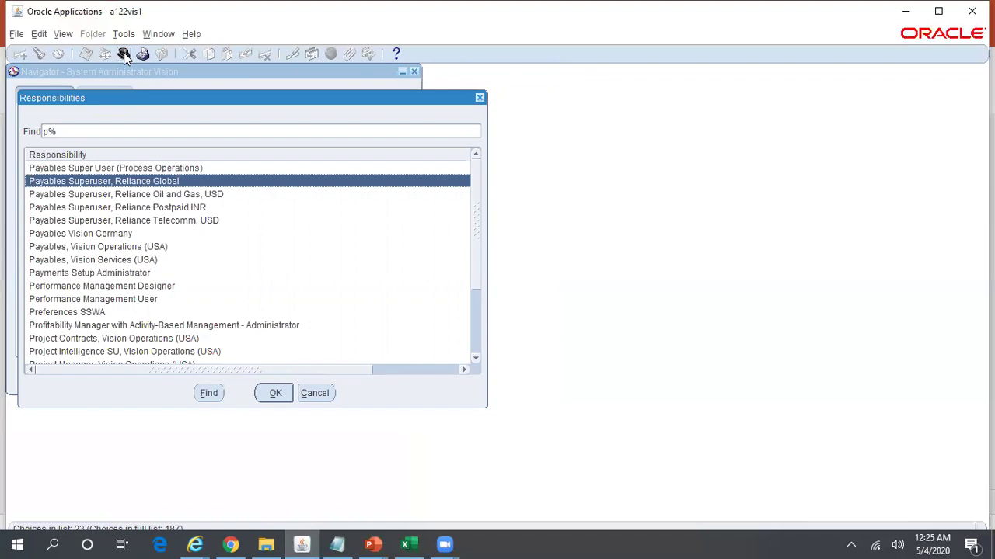
click(324, 394)
Step: Look up the MO: Security Profile value for the Payables Superuser, Reliance Global responsibility using MO%Sec%, and close the profile values
click(307, 184)
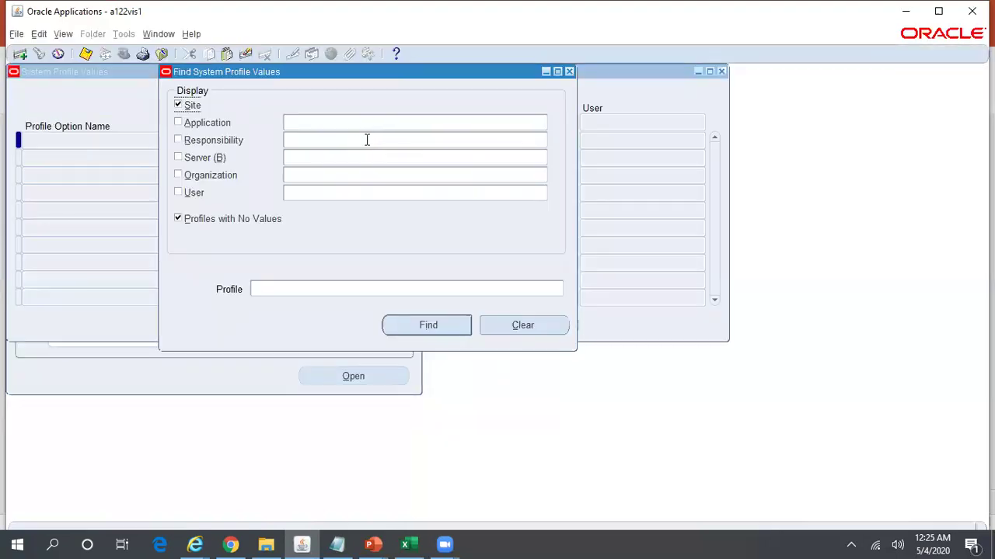
click(360, 139)
text(Paya%Rel%Global)
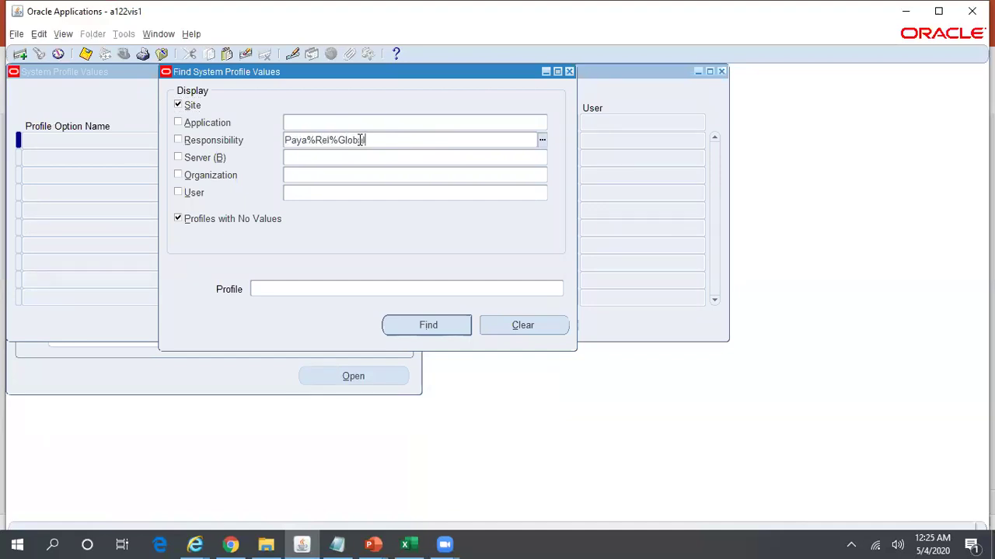
key(Tab)
click(336, 289)
text(MO%Sec%)
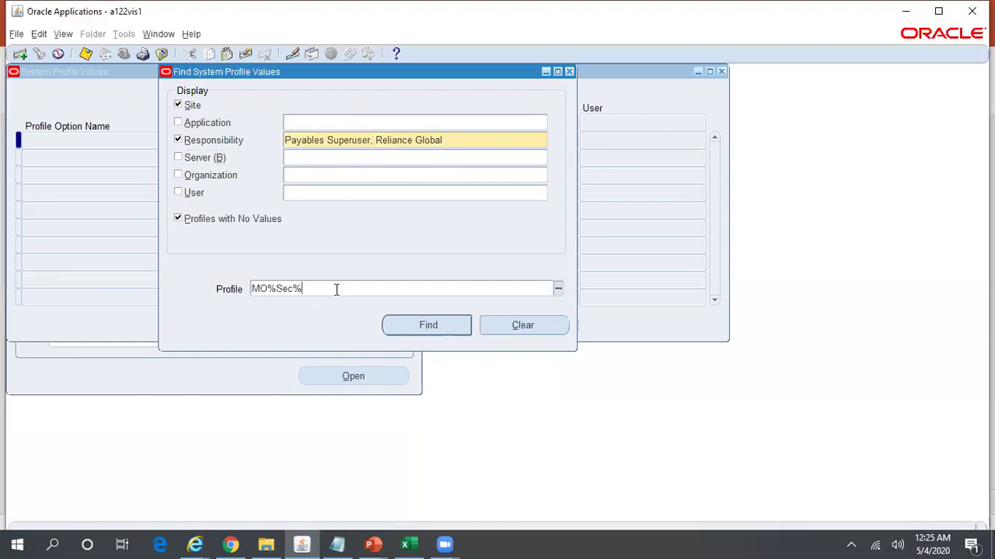
click(455, 326)
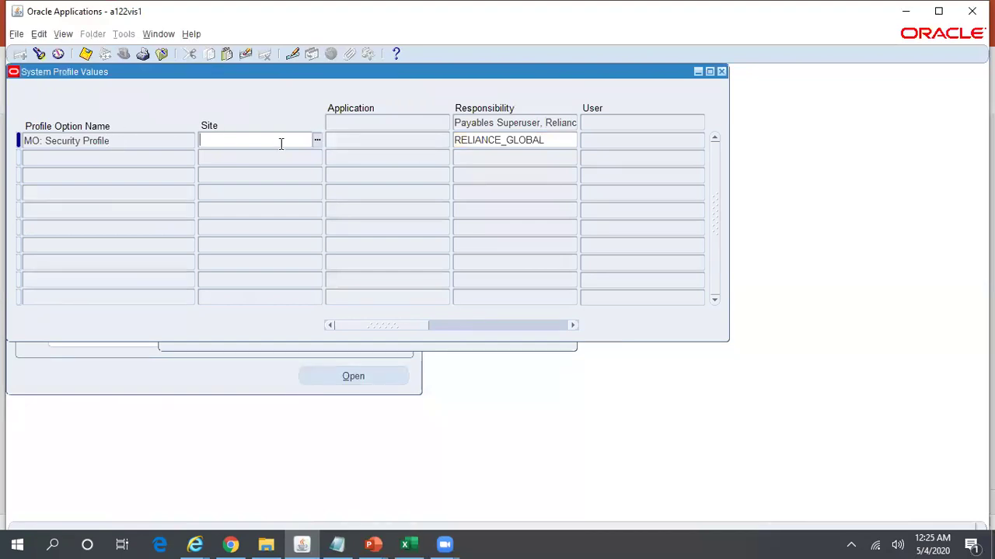
click(552, 139)
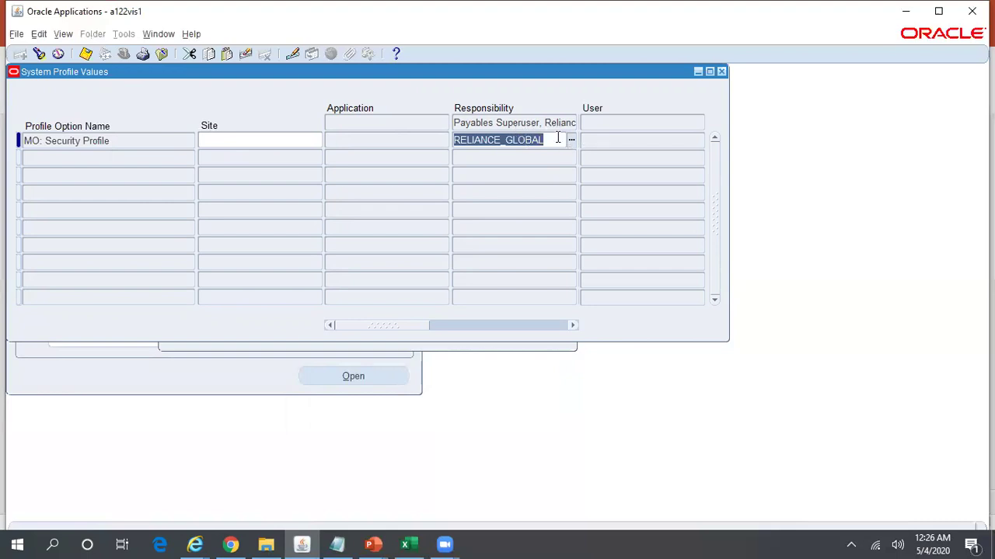
click(721, 73)
Step: Query the responsibility matching Paya%Global%, check its request group name, close the form, and collapse the navigator tree
double_click(313, 198)
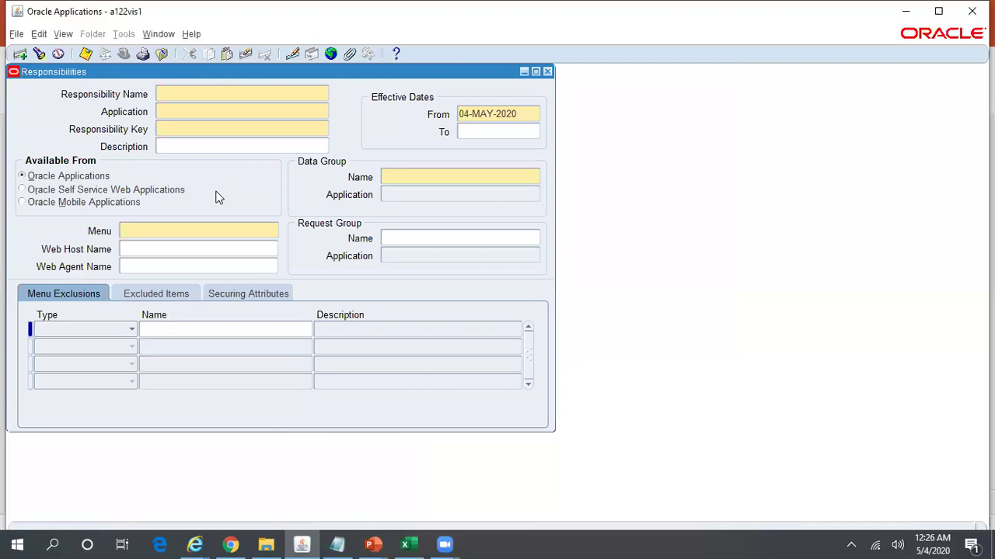
key(F11)
text(Paya%Global%)
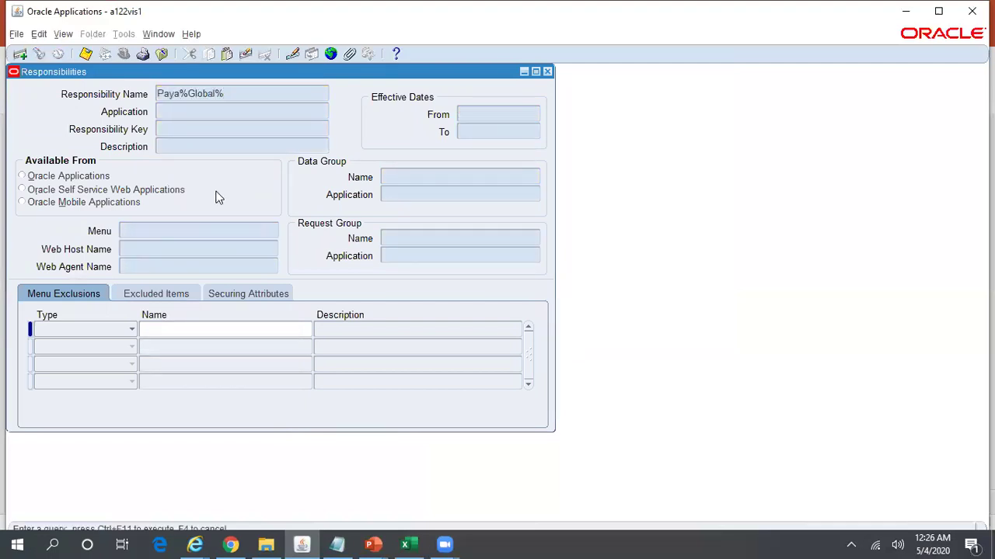
key(ctrl+F11)
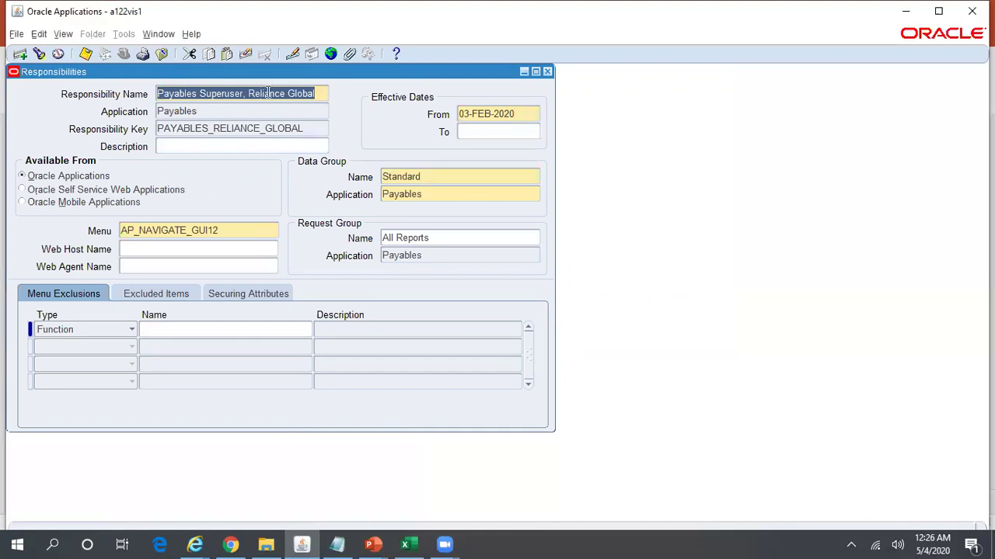
click(446, 241)
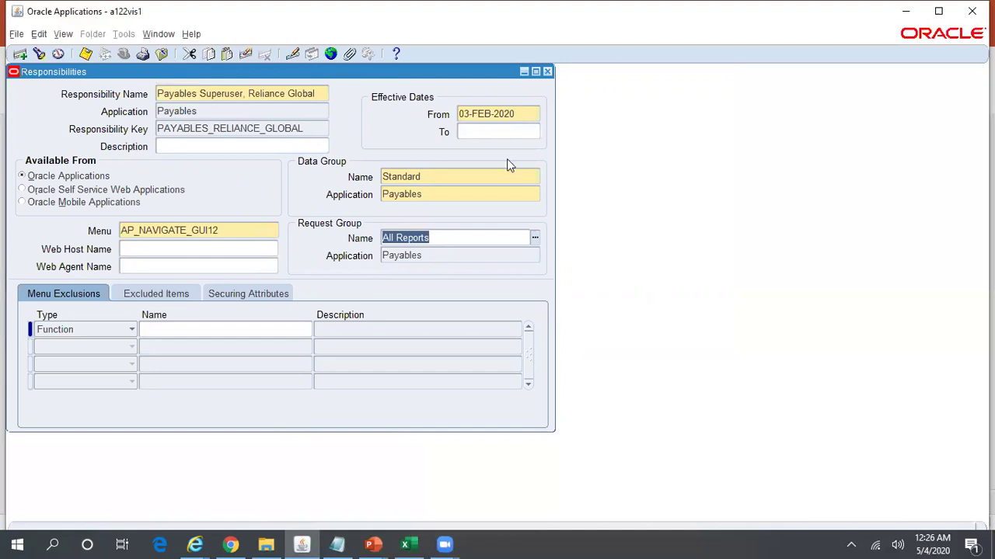
click(548, 72)
click(35, 280)
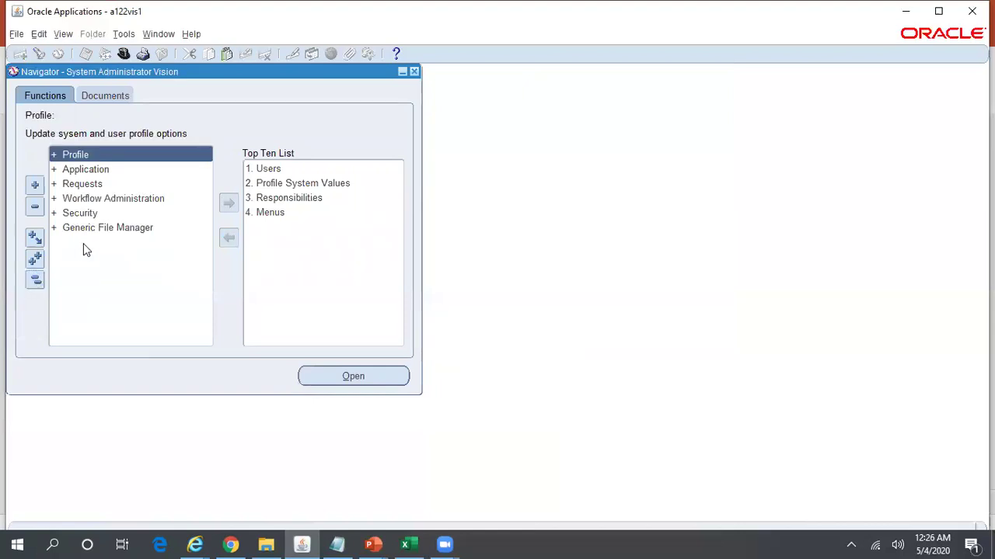
Step: Open the request groups under responsibility security and query the All Reports group for applications matching Pay%
double_click(101, 212)
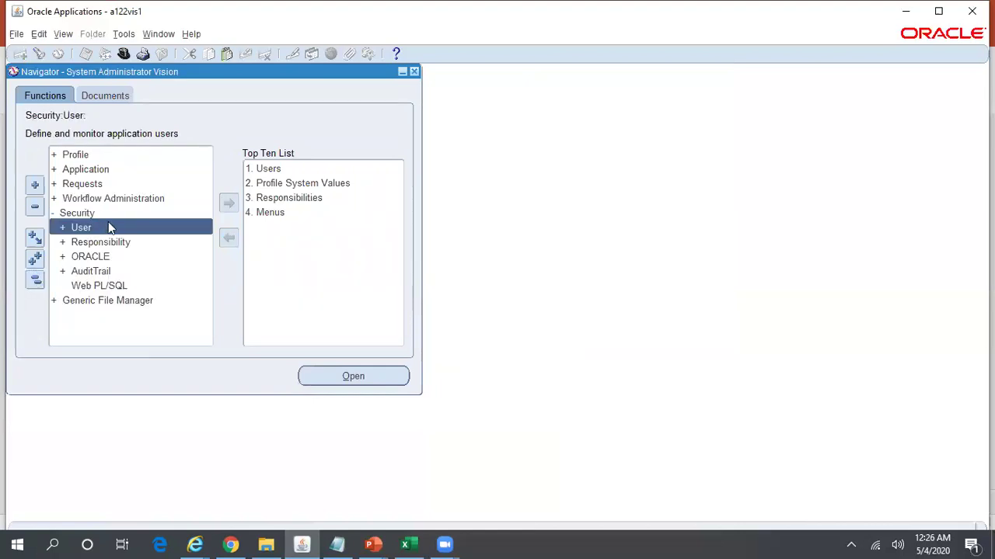
double_click(123, 241)
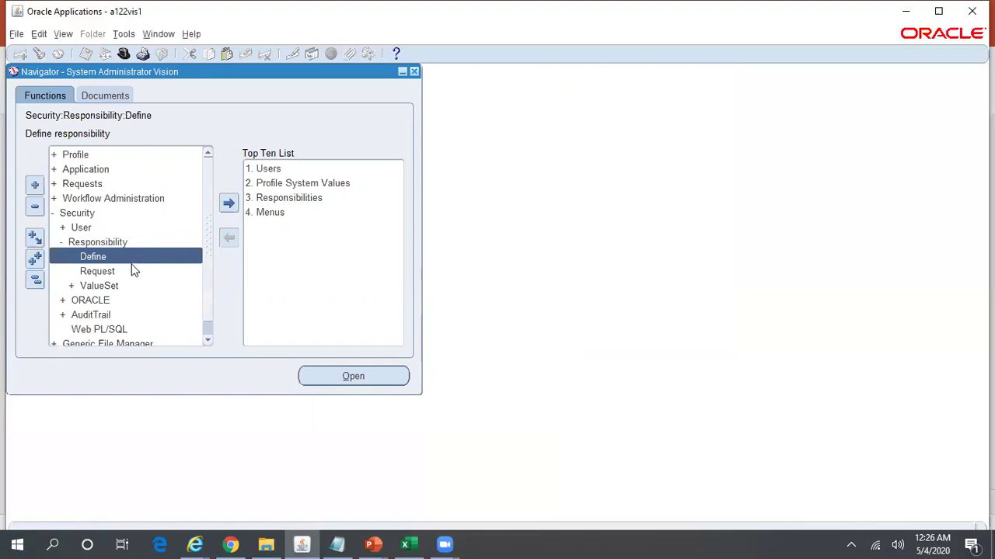
double_click(129, 270)
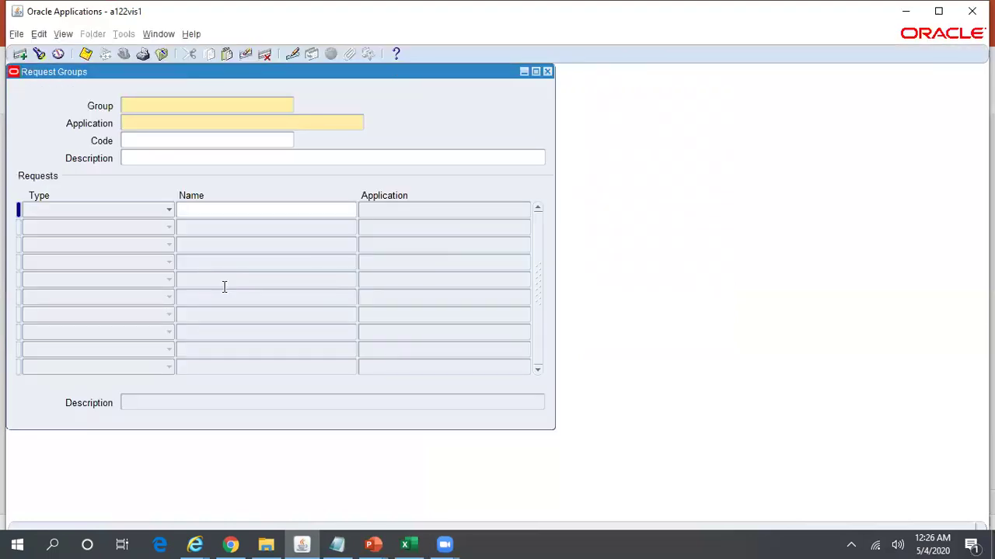
key(F11)
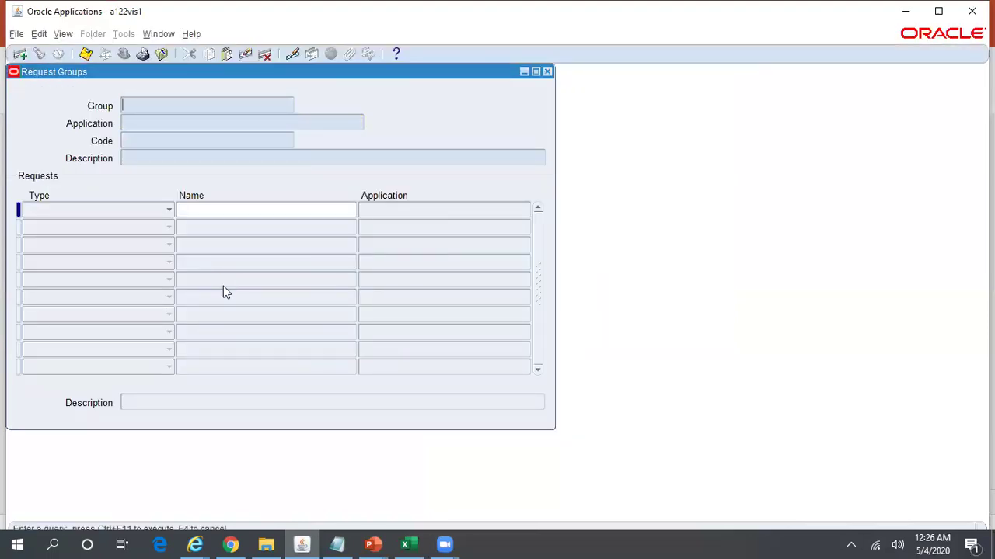
text(All Reports)
click(143, 123)
text(Pay%)
key(ctrl+F11)
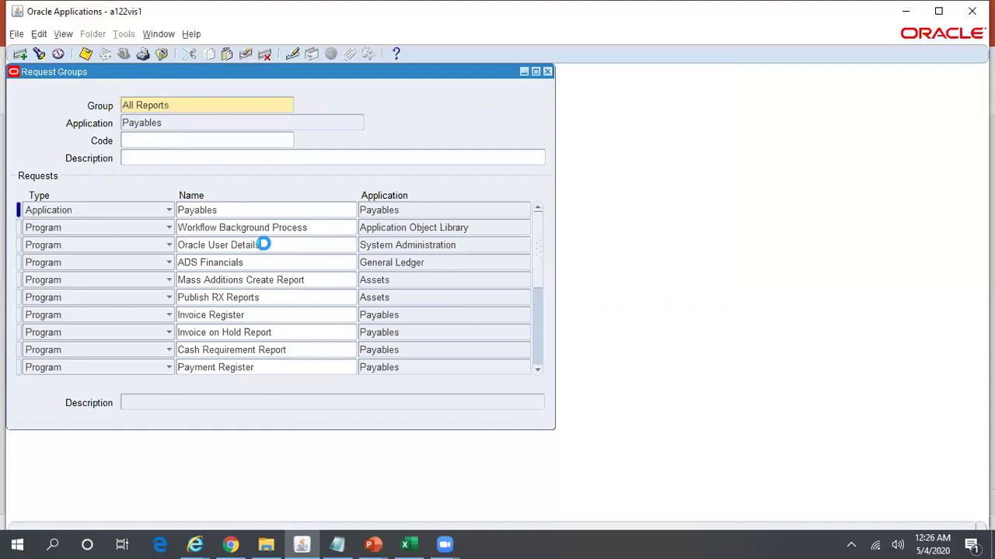
Step: Add the set Reliance Create Accounting Global to the Payables All Reports group, save it, and close the form
click(264, 244)
click(21, 54)
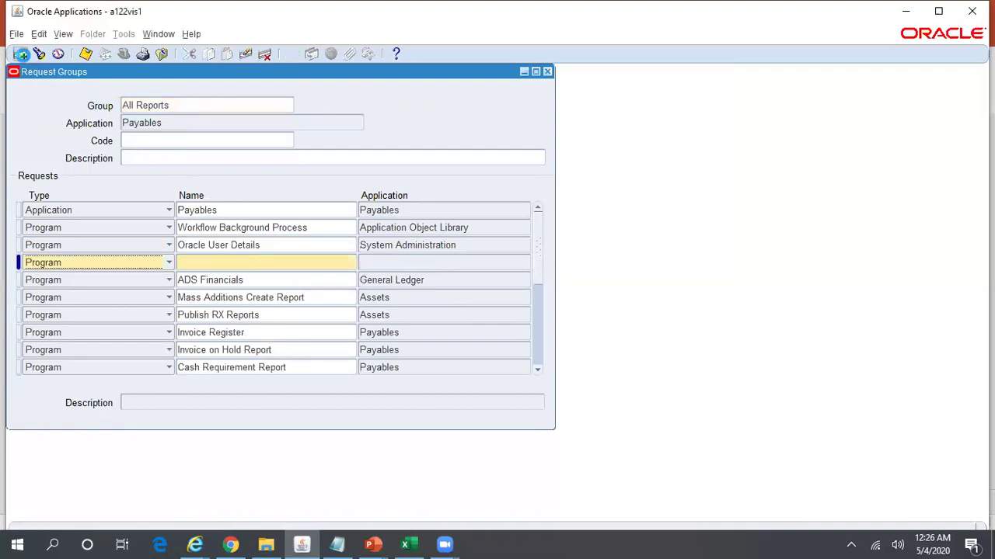
click(165, 264)
click(148, 280)
click(223, 261)
text(Rel%)
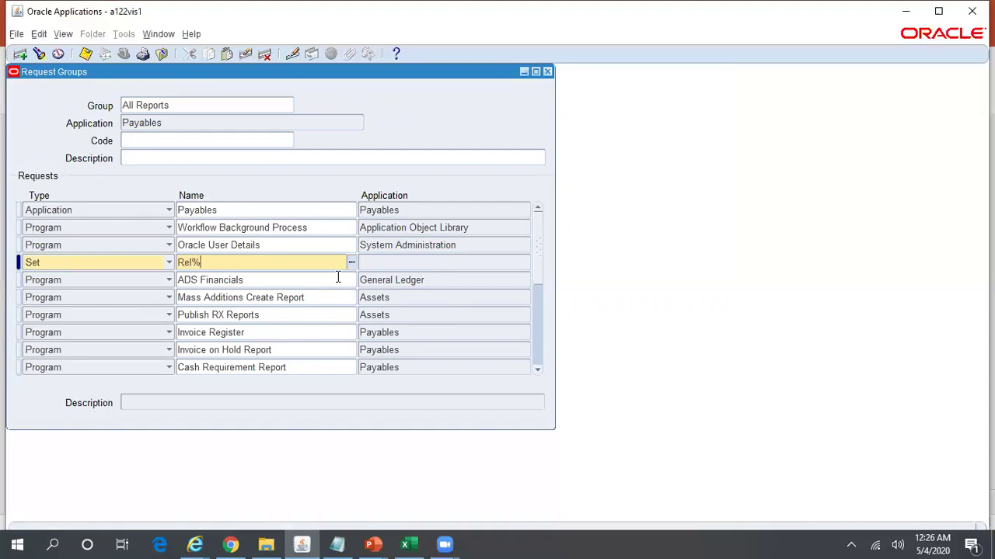
key(Tab)
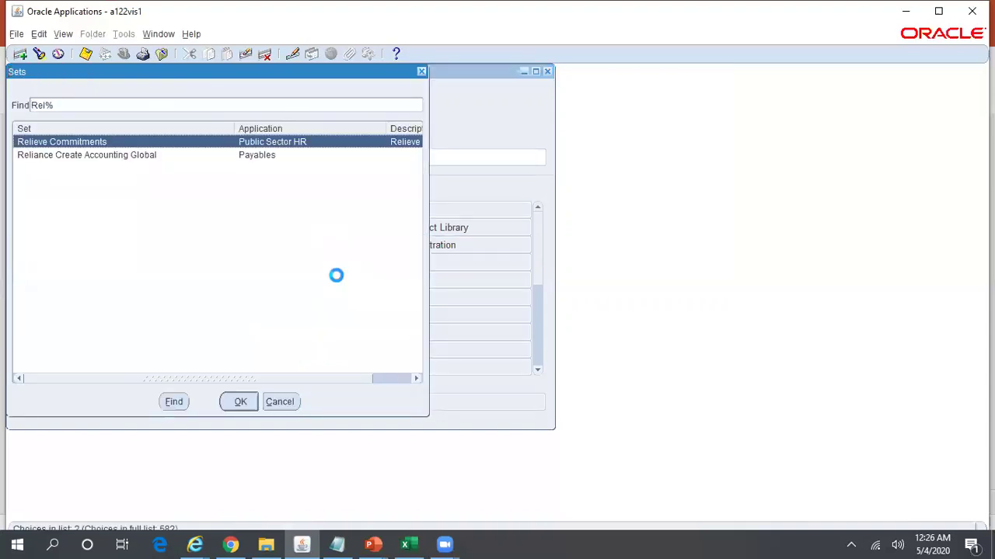
key(Down)
key(Return)
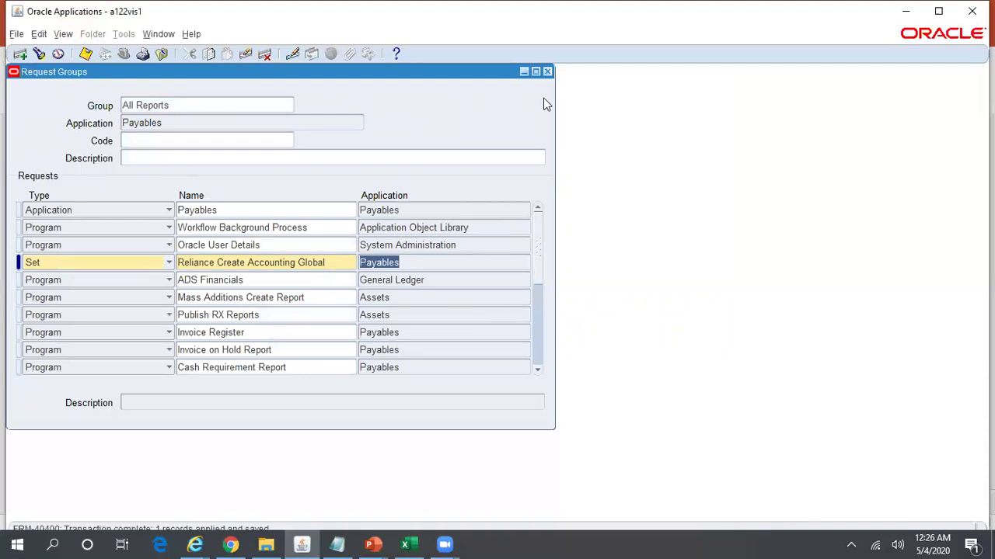
click(547, 71)
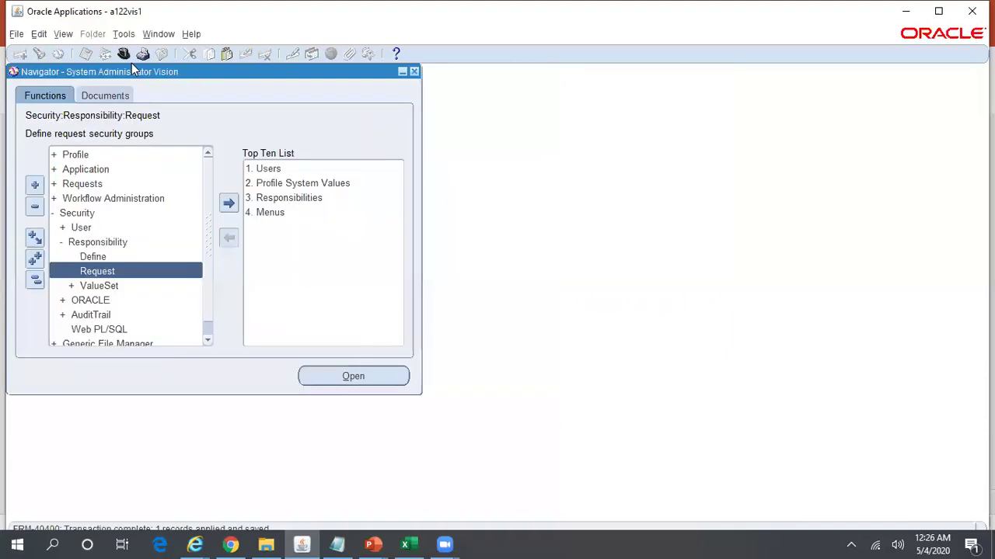
Step: Switch to the Payables Superuser, Reliance Global responsibility and open the request search
click(124, 53)
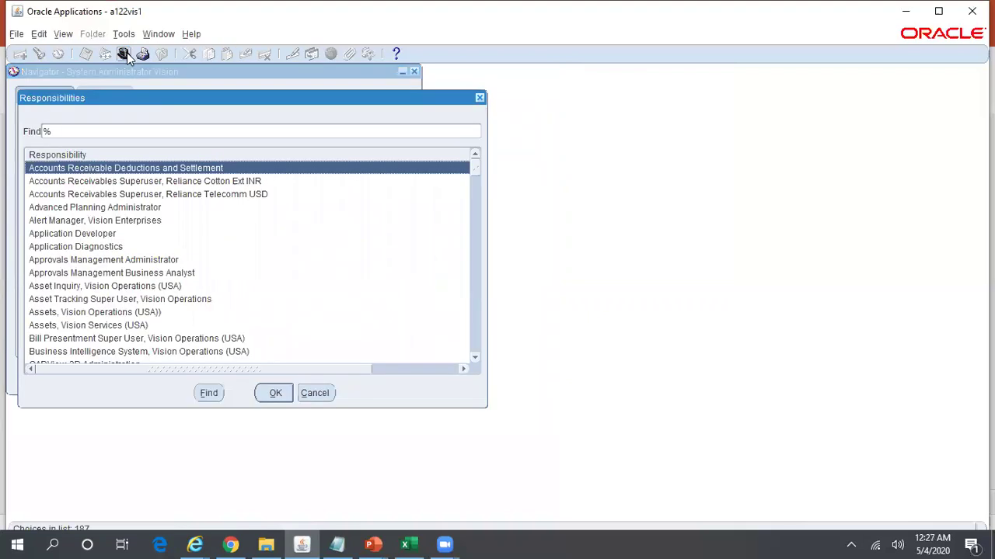
text(p)
key(Down)
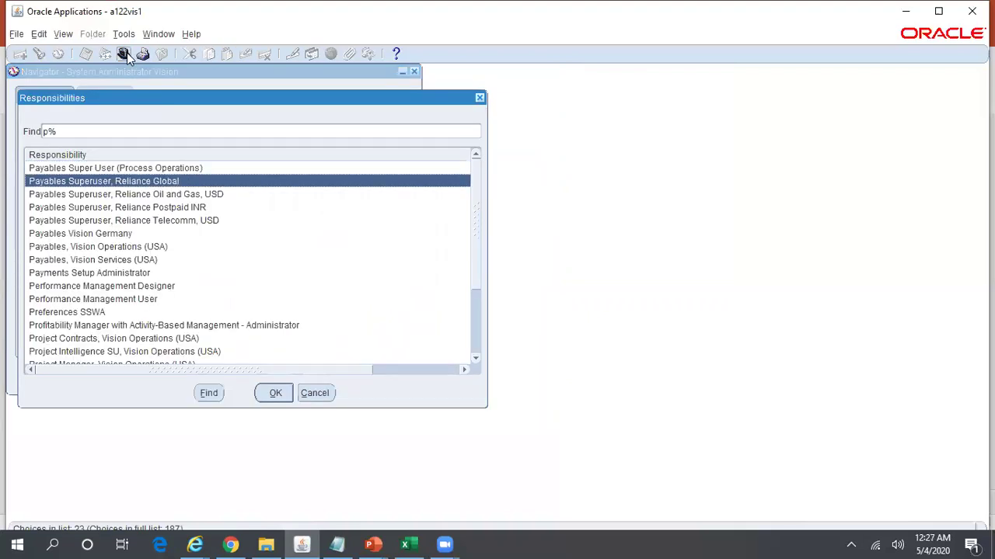
key(Return)
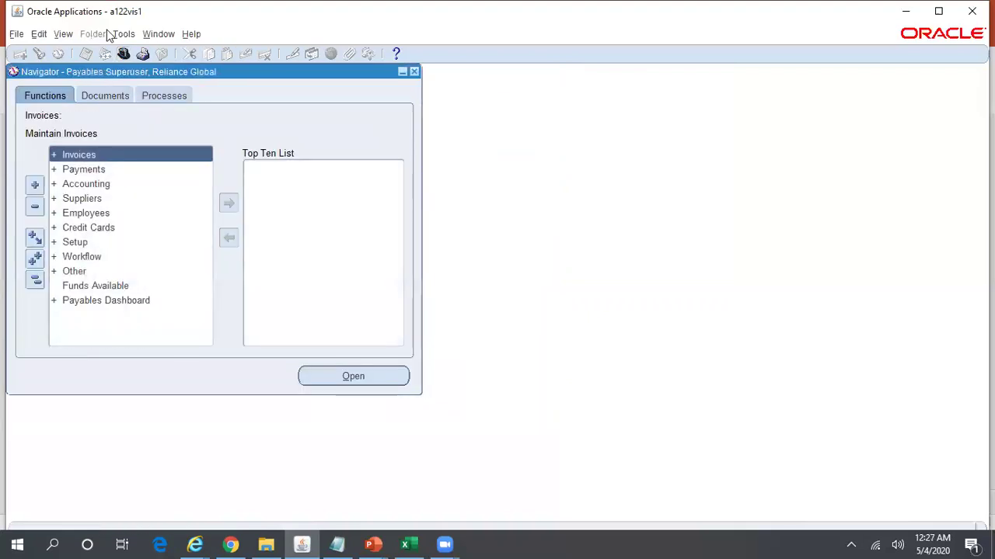
click(63, 34)
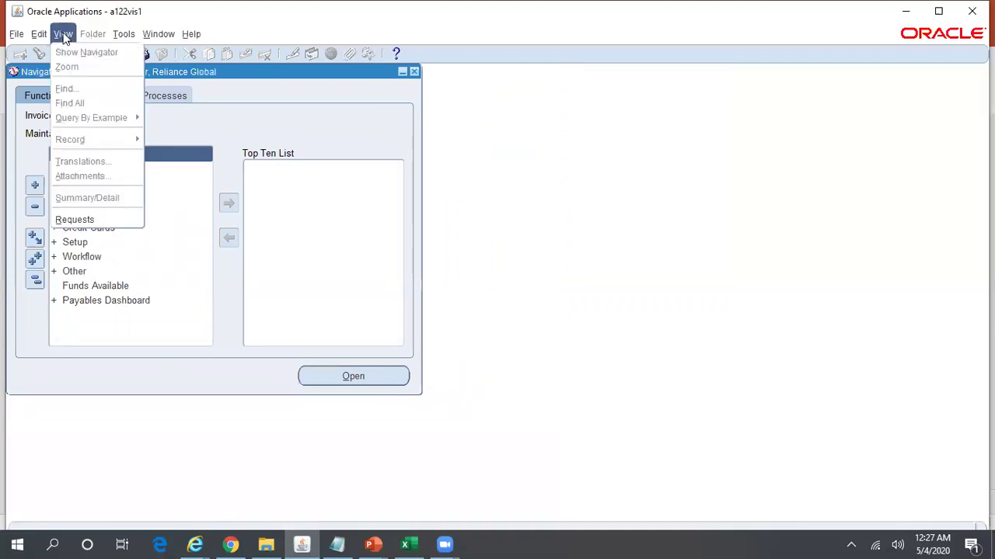
click(85, 220)
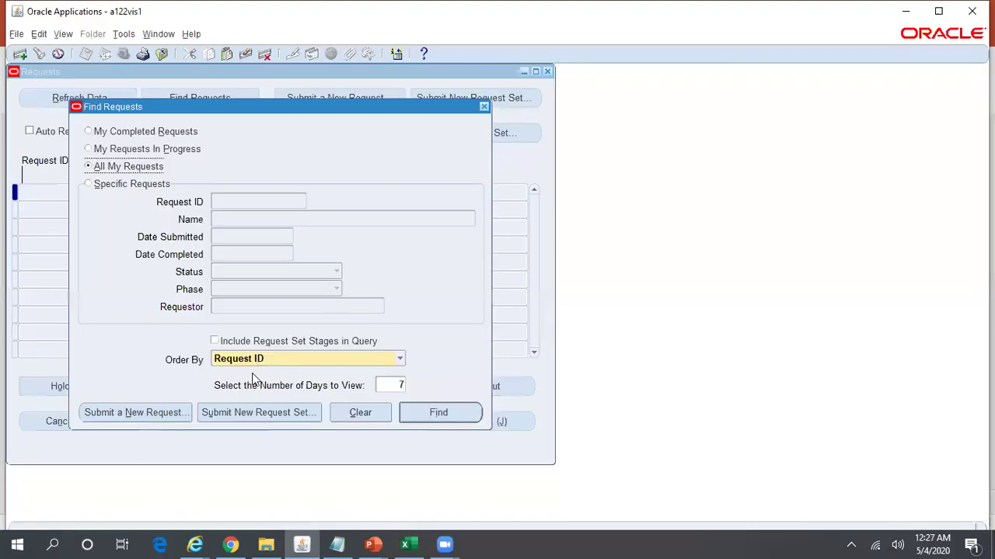
Step: Start a new request set submission and choose Reliance Create Accounting Global
click(284, 411)
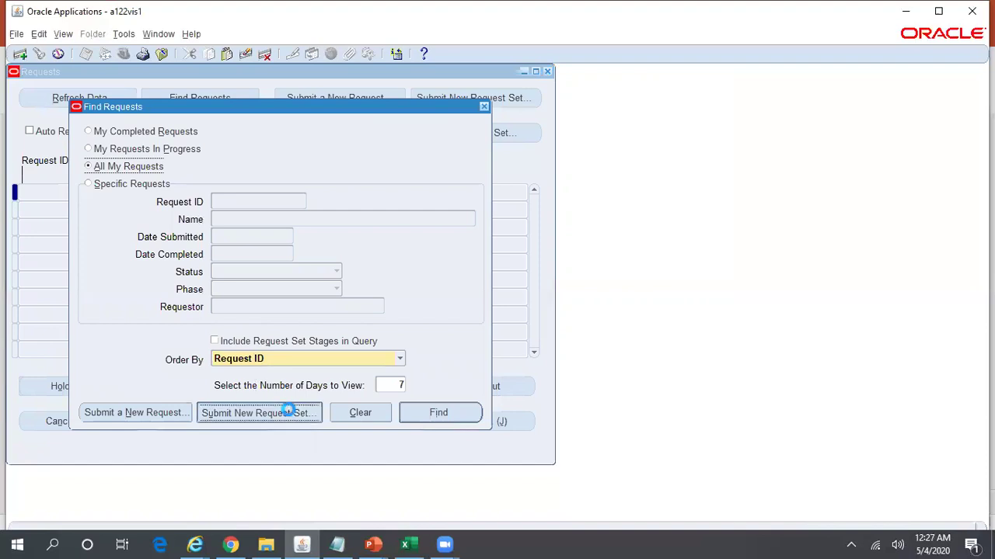
click(531, 139)
text(reate Accounting Global)
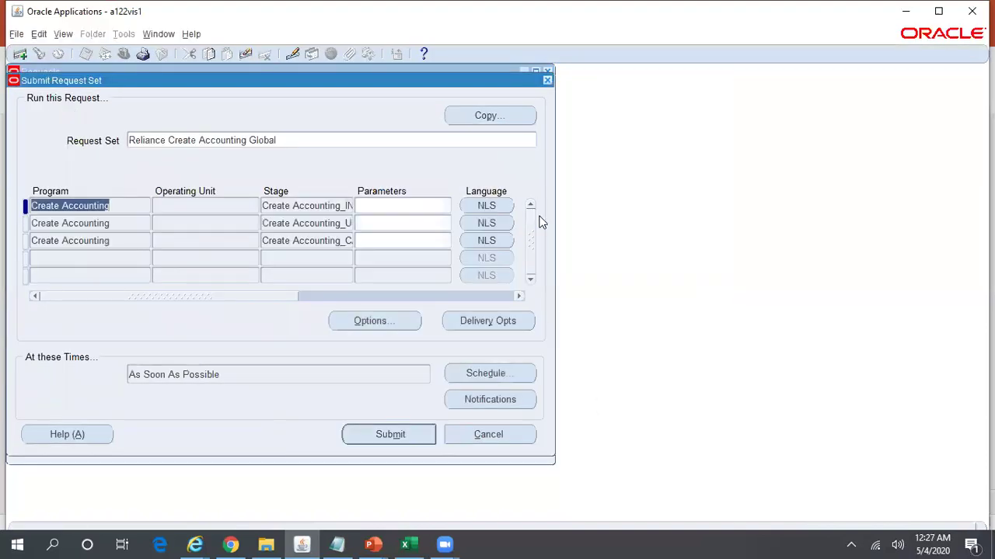
click(303, 140)
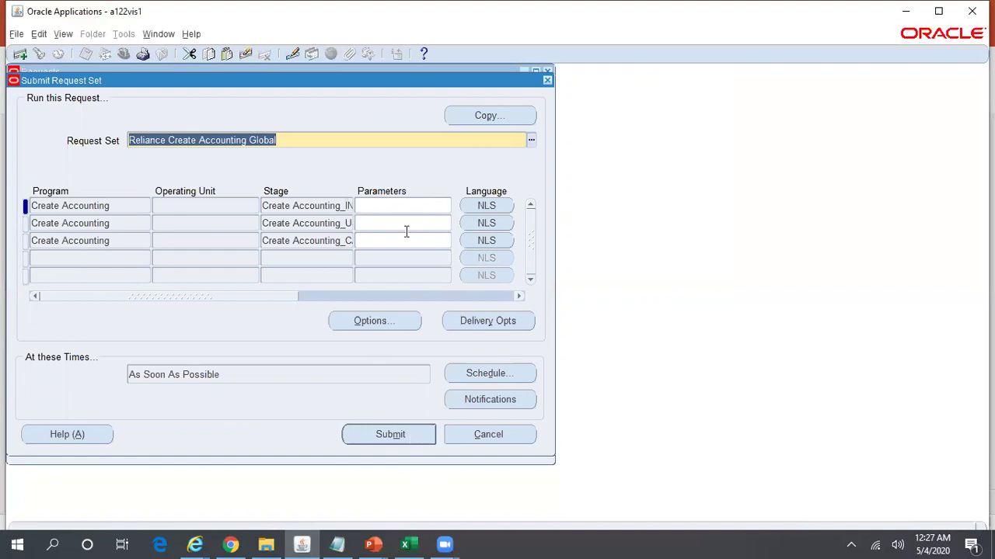
Step: Review the ledger, end date, mode and report parameters of the INR Create Accounting stage and accept them
click(417, 205)
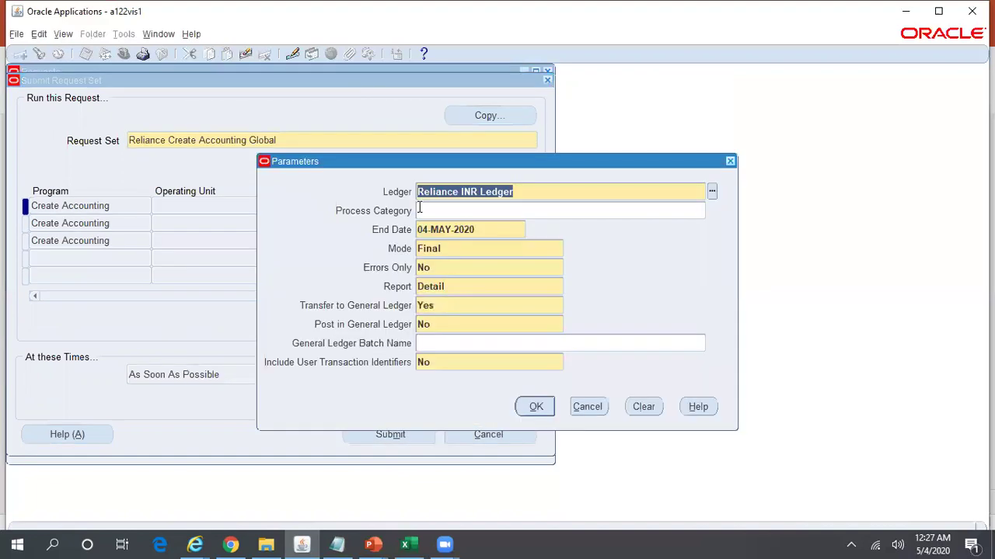
click(485, 227)
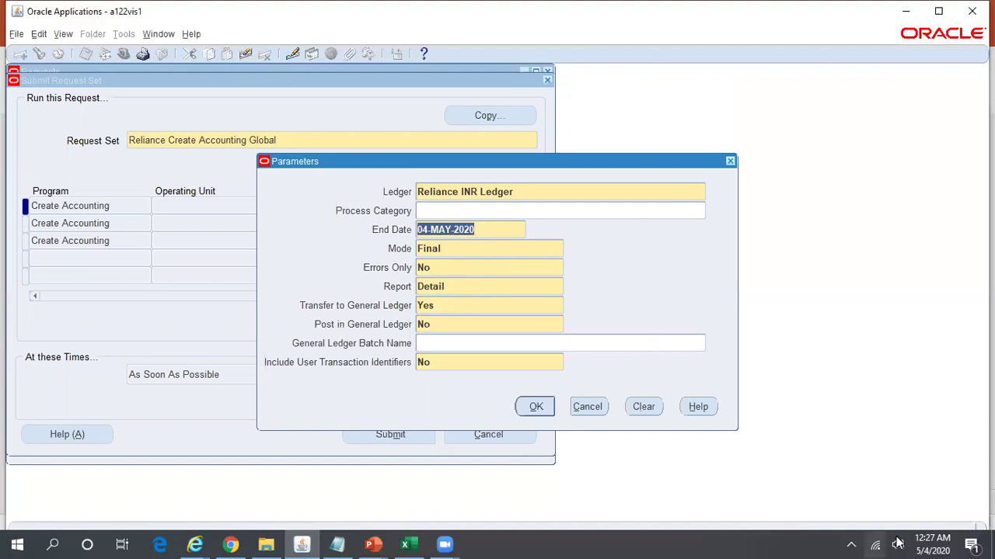
mouse_move(937, 542)
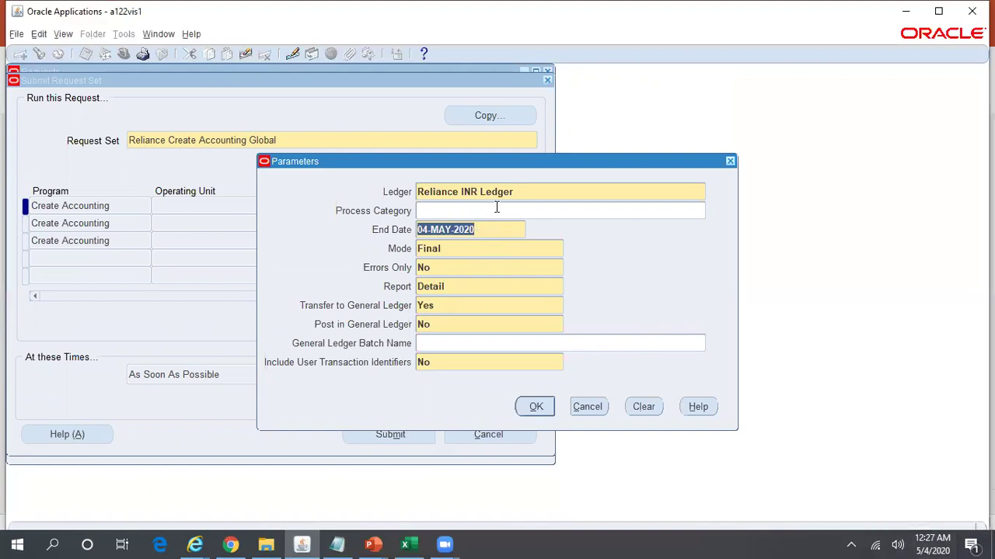
click(525, 193)
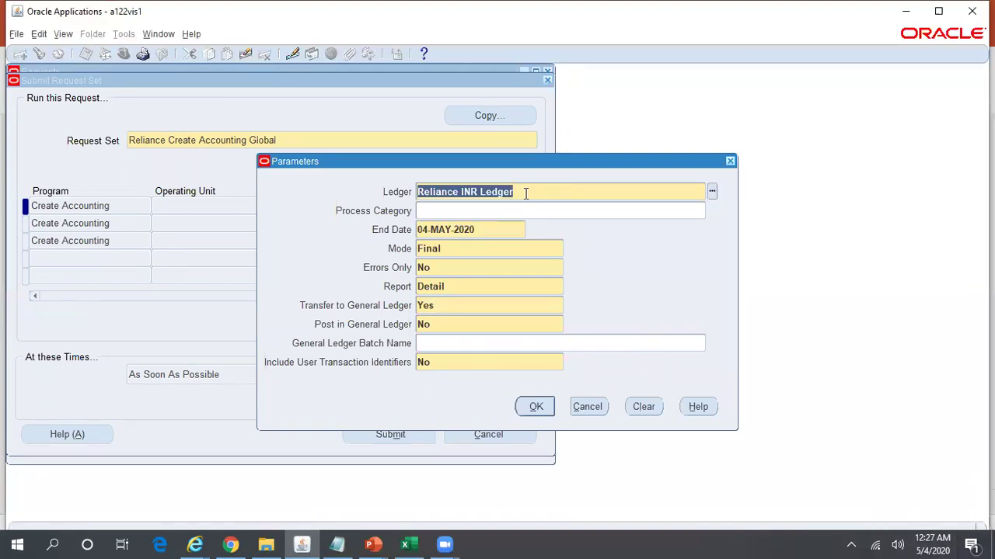
click(488, 250)
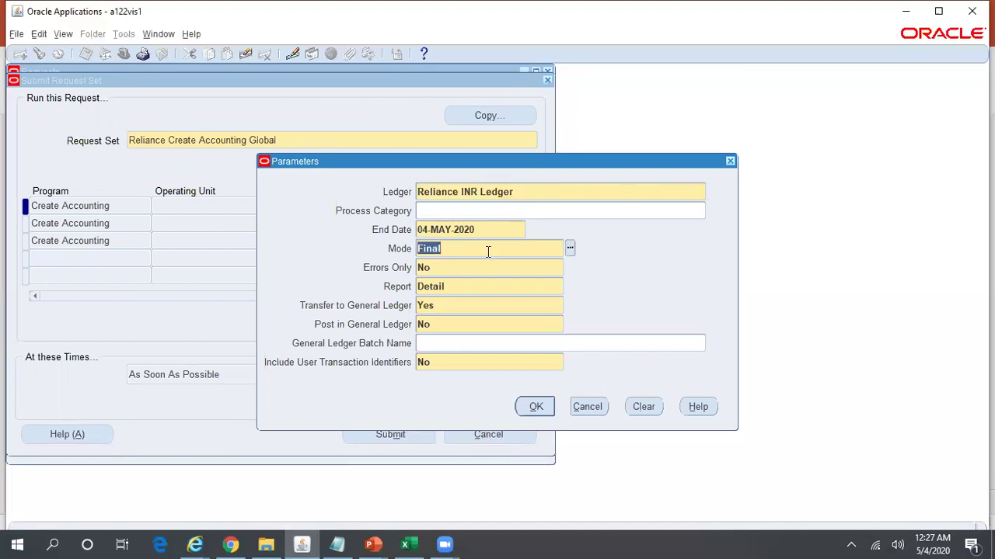
click(475, 287)
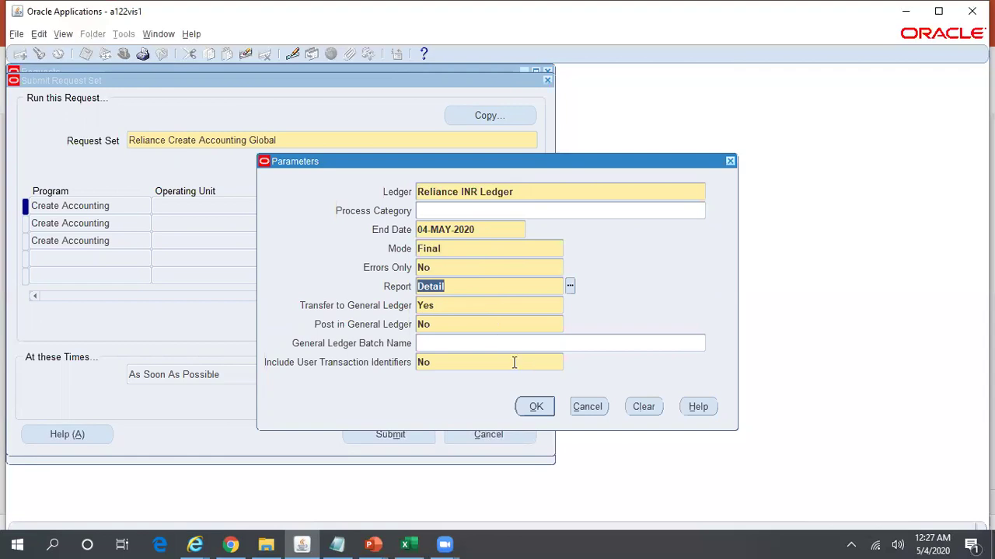
click(535, 407)
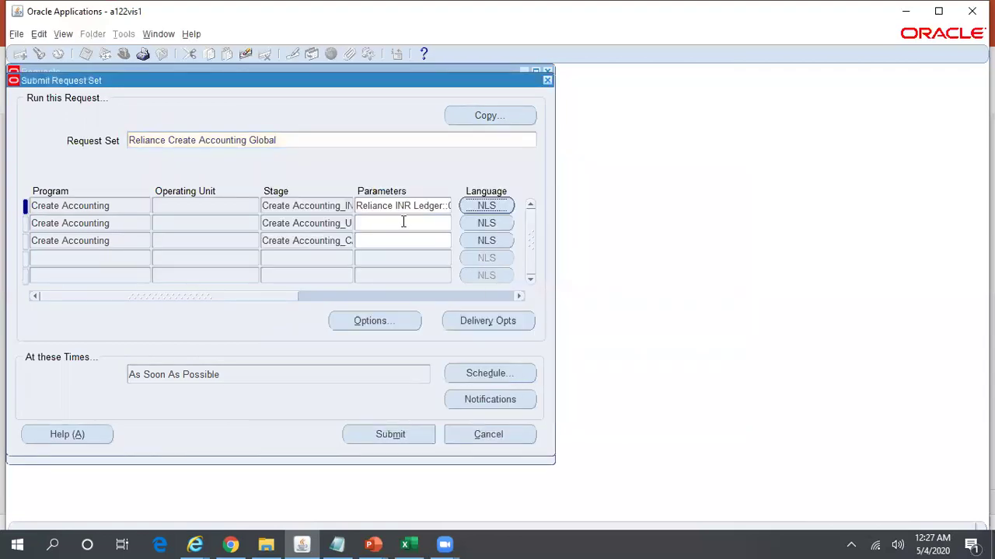
Step: Accept the parameters for the Reliance USD and CAD ledger stages, and cancel the request set submission
click(401, 223)
click(534, 407)
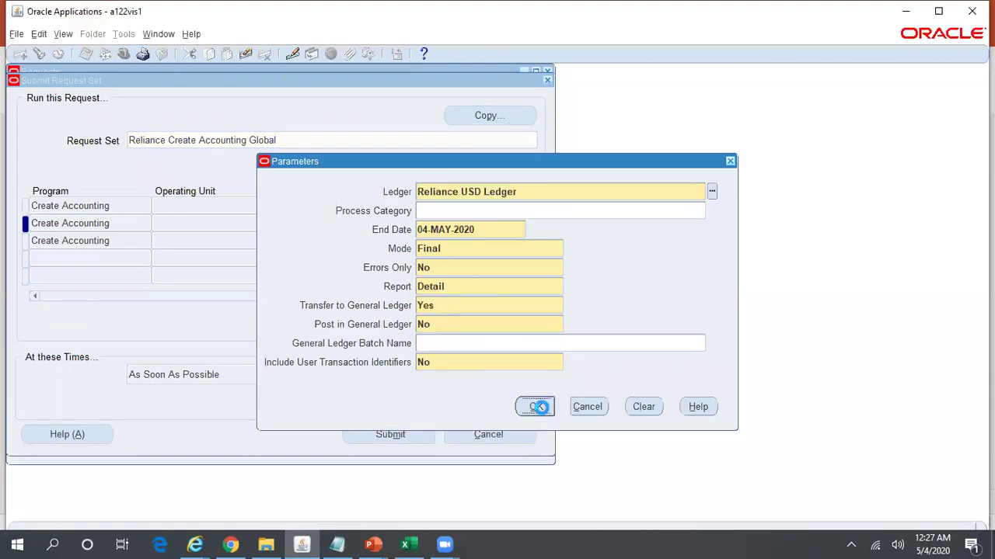
click(401, 238)
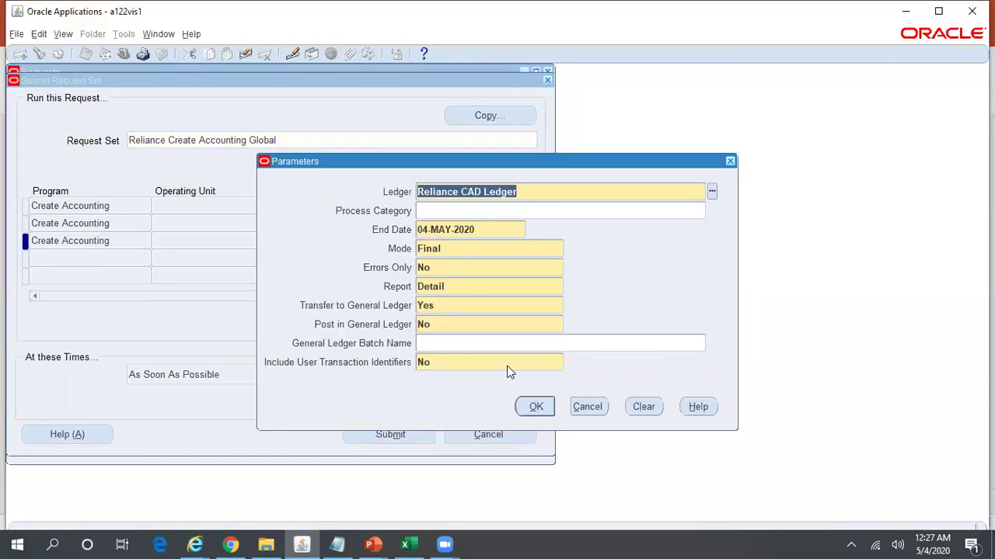
click(534, 406)
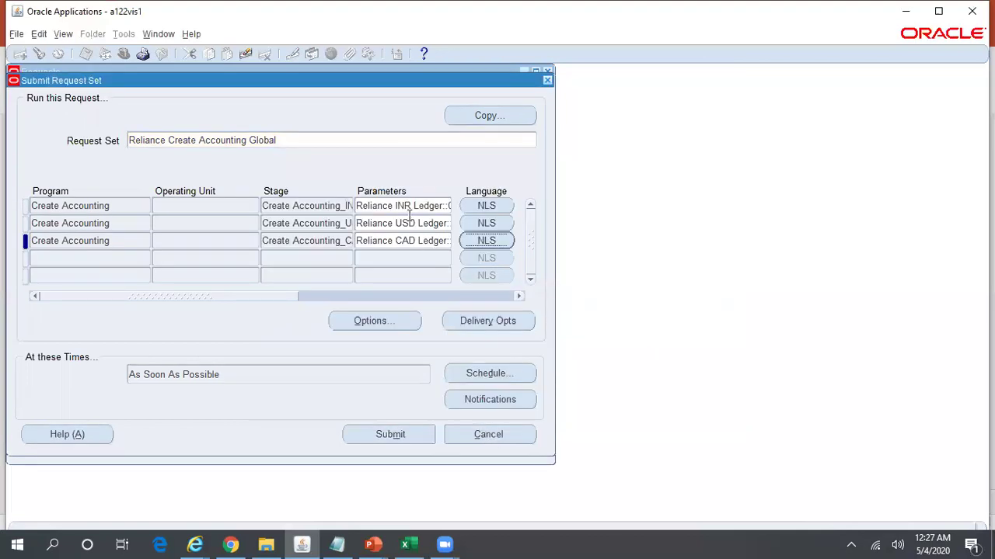
click(499, 435)
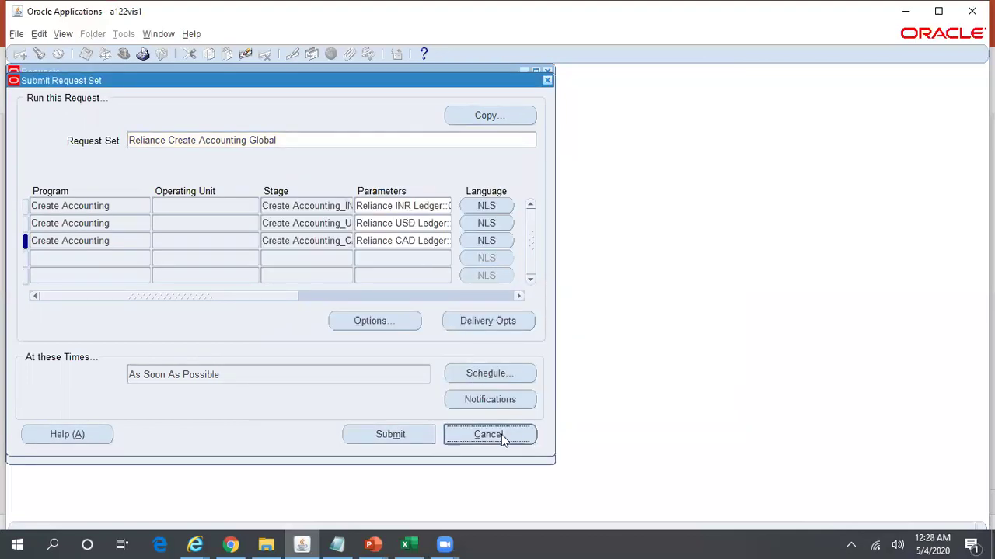
Step: Submit the Reliance Create Accounting Global request set with its INR, USD and CAD ledger parameters, and decline submitting another request
click(293, 411)
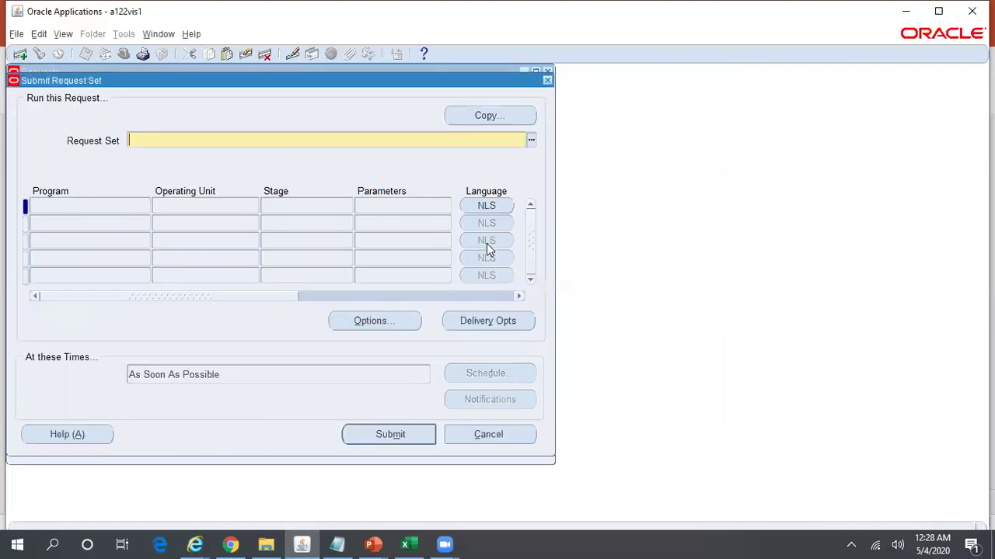
text(Rel%)
key(Tab)
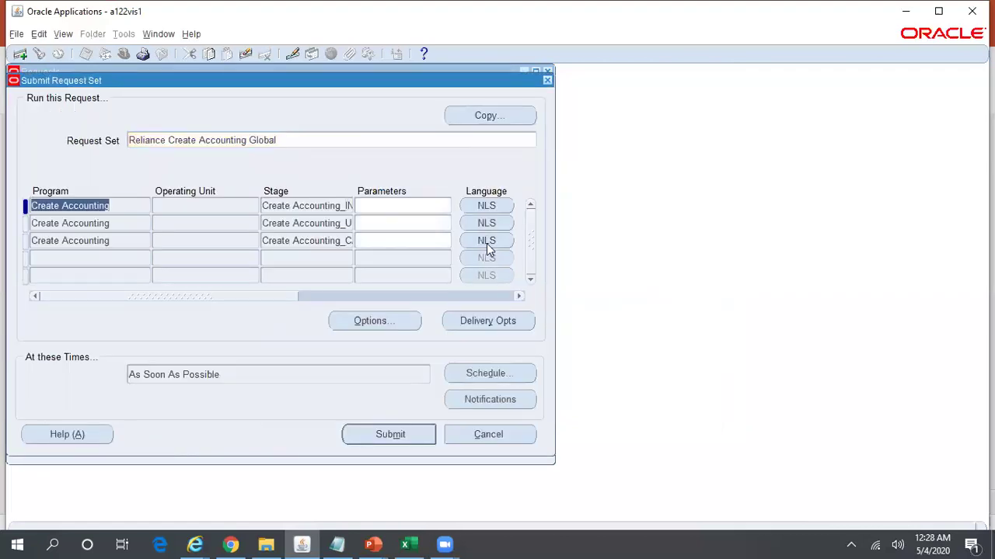
click(392, 437)
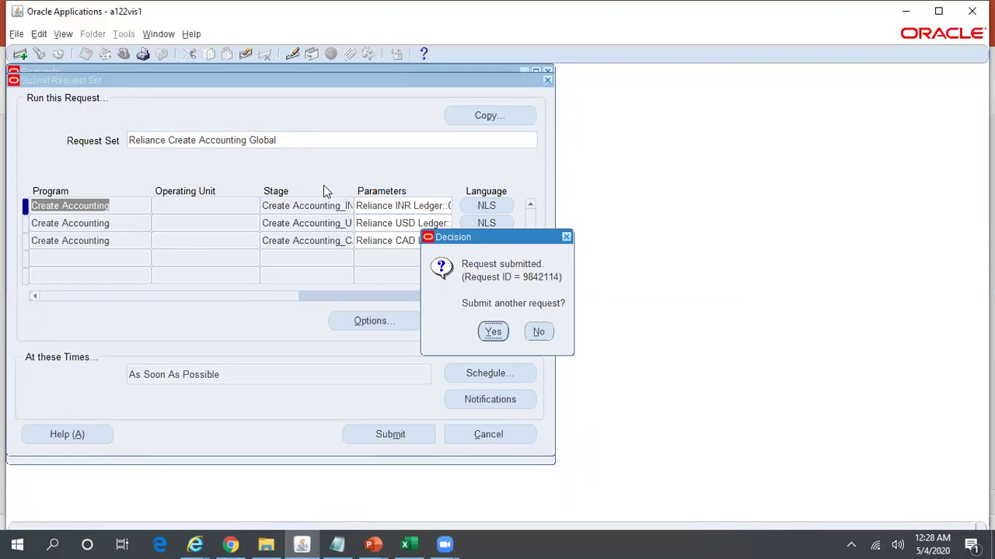
click(537, 331)
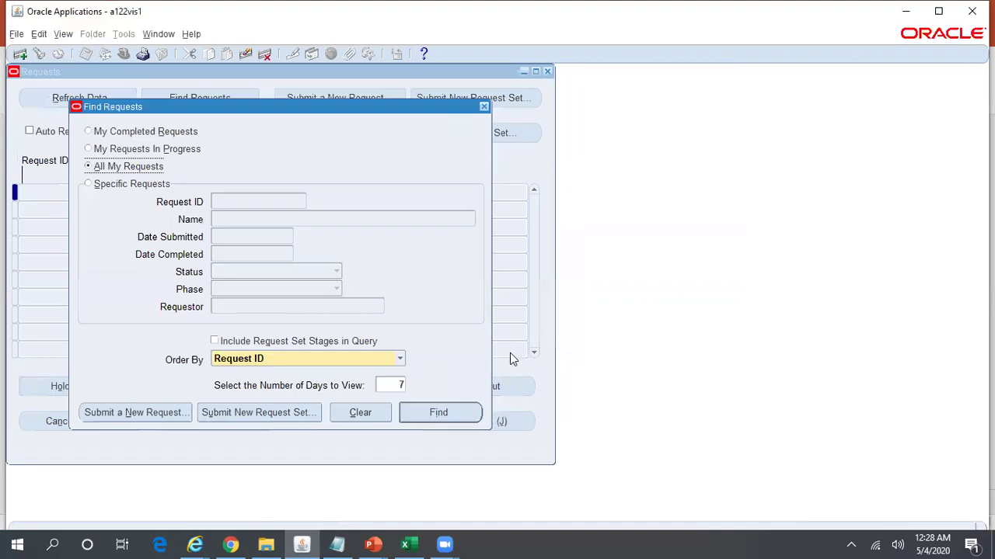
Step: List all my requests, check the Reliance Create Accounting Global entry's name, and refresh the request statuses
click(466, 413)
click(157, 247)
drag(121, 246, 190, 246)
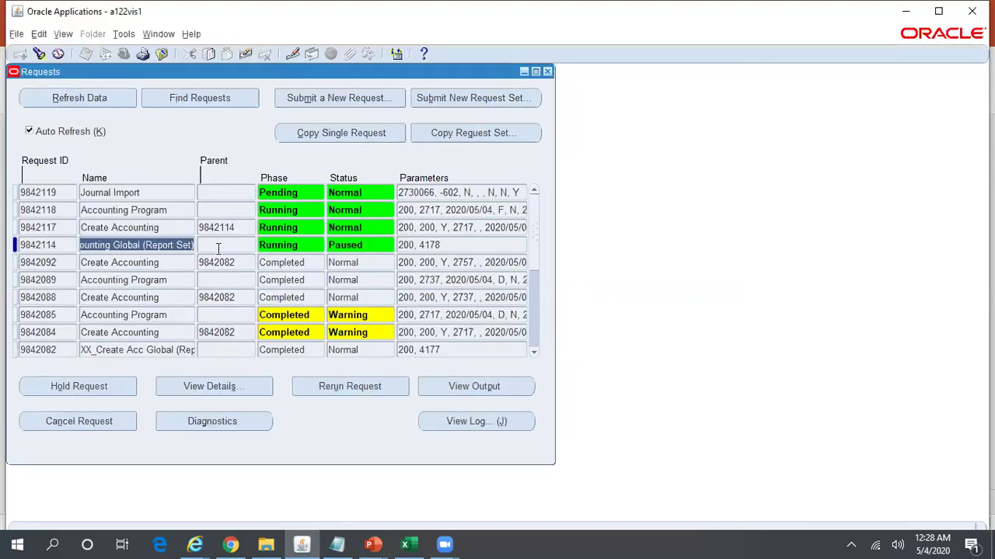
click(118, 100)
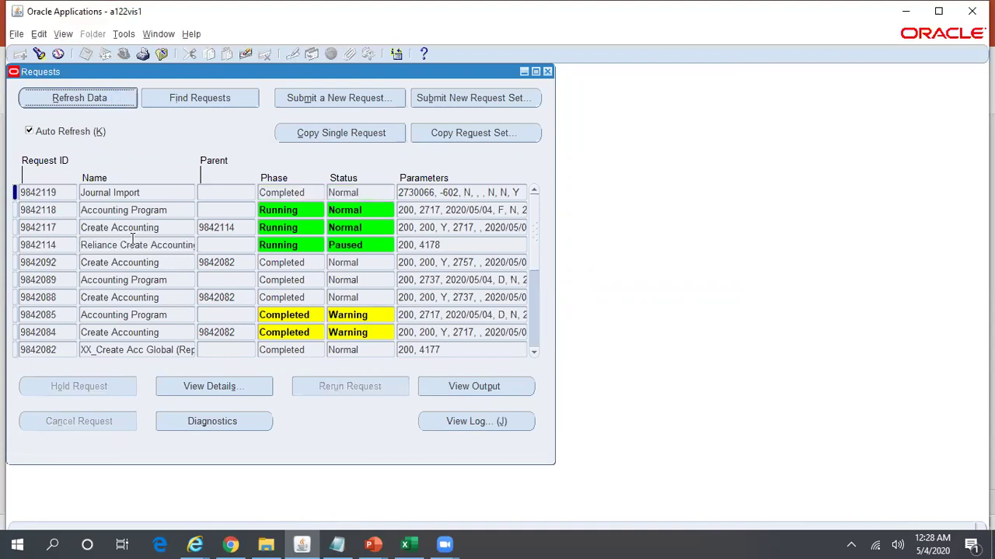
Step: Check the Create Accounting, Accounting Program and Journal Import requests spawned by the request set, and refresh the request list
click(158, 227)
click(170, 210)
click(146, 193)
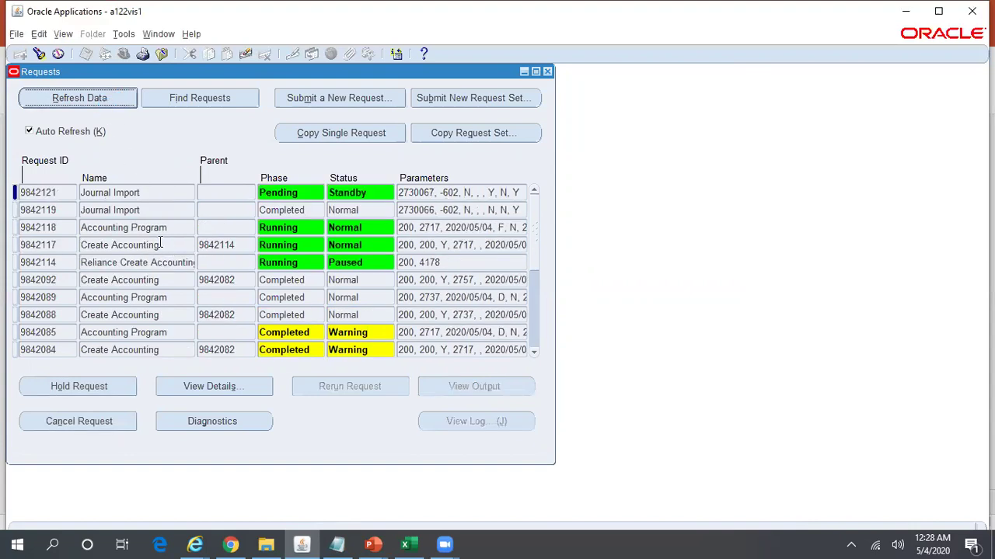
click(124, 99)
click(120, 96)
Step: View the request details of the running Create Accounting request for the Reliance INR Ledger and close them
click(144, 245)
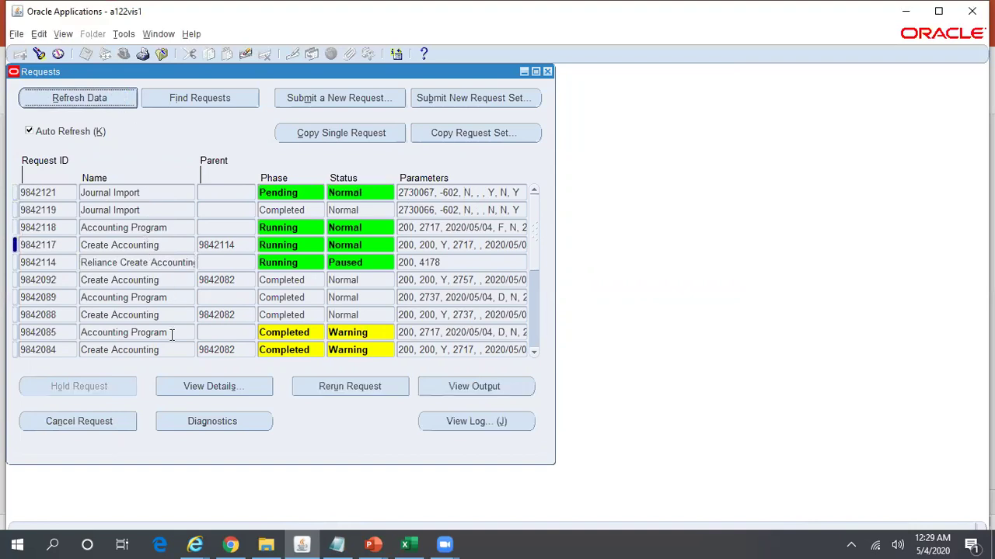
click(239, 394)
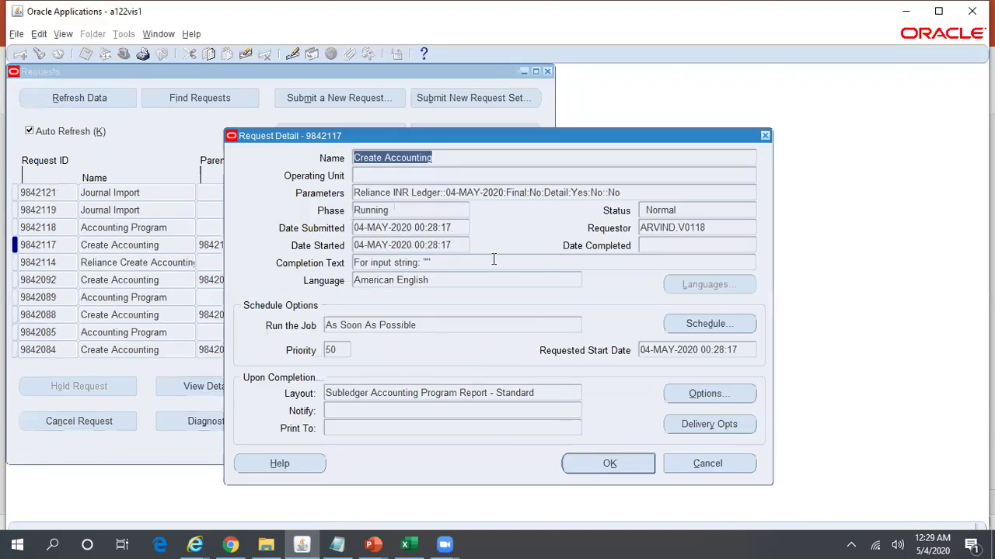
click(707, 464)
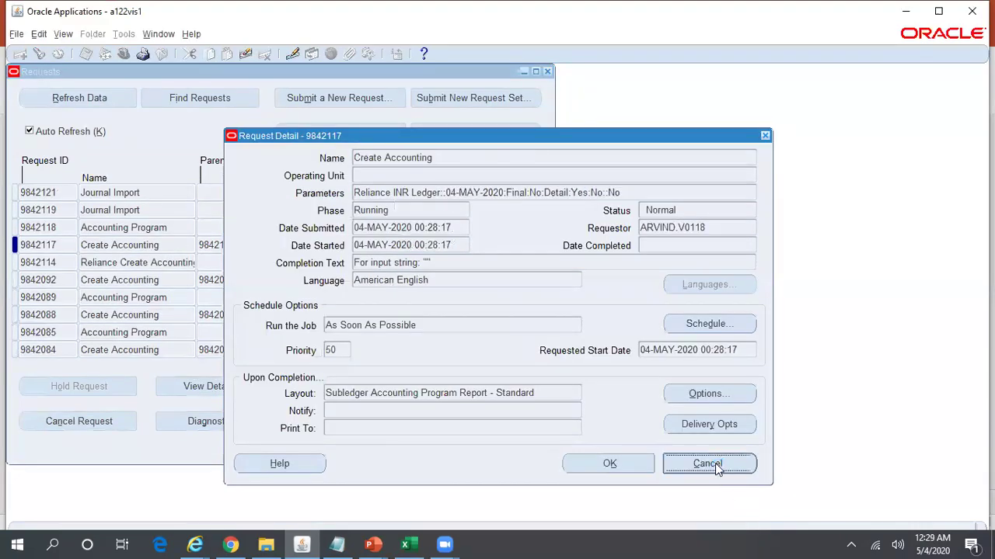
Step: Refresh the request list and go through the INR ledger's Create Accounting, Accounting Program and both Journal Import entries
click(99, 97)
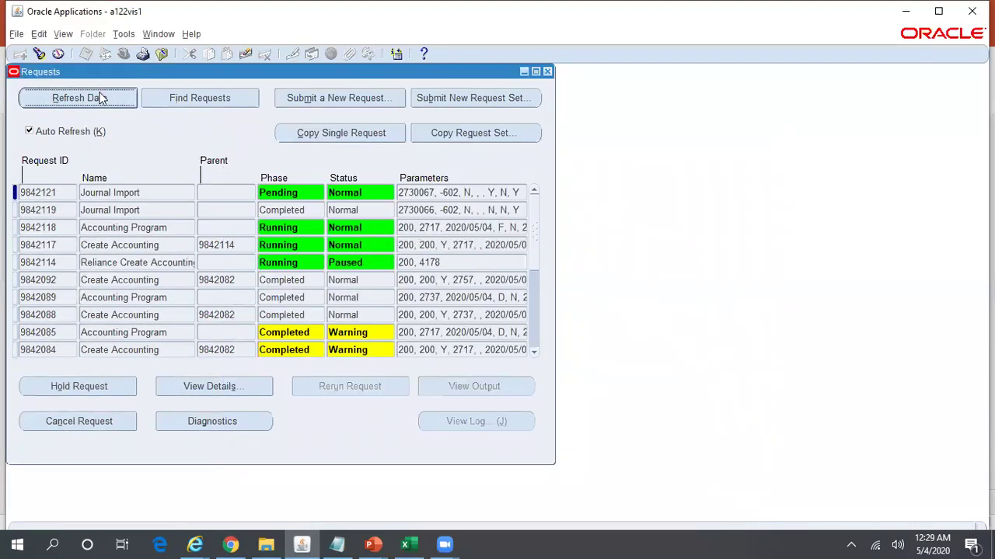
click(100, 96)
click(158, 245)
click(170, 228)
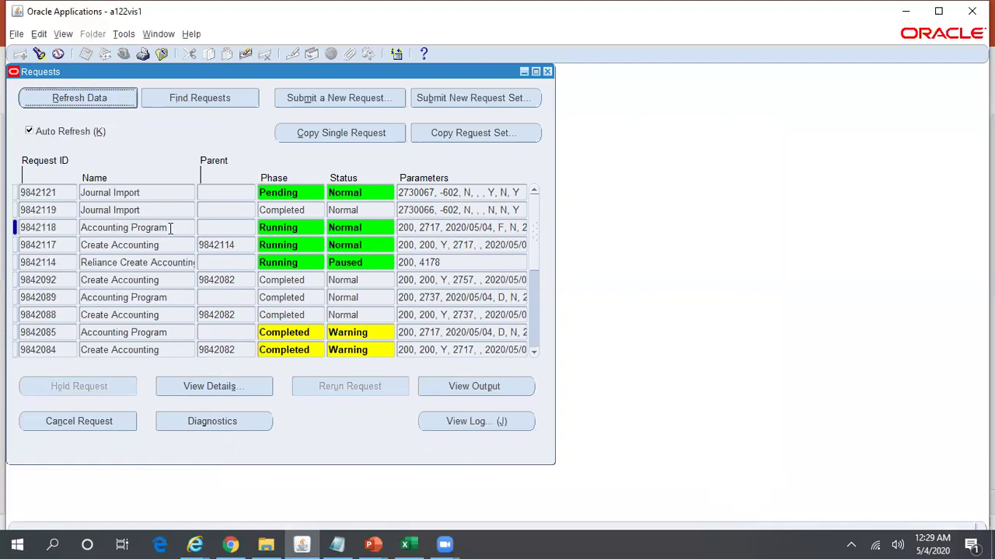
click(146, 211)
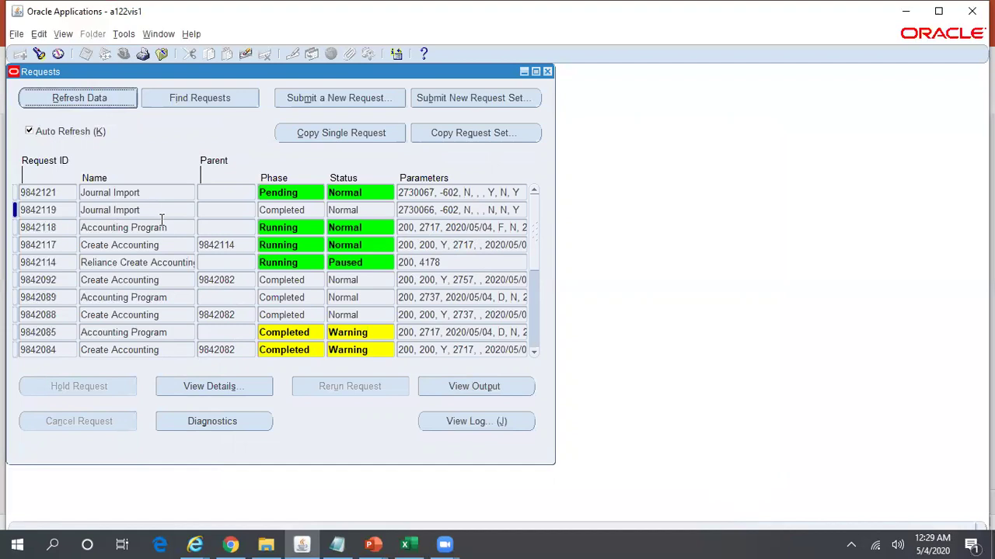
click(142, 210)
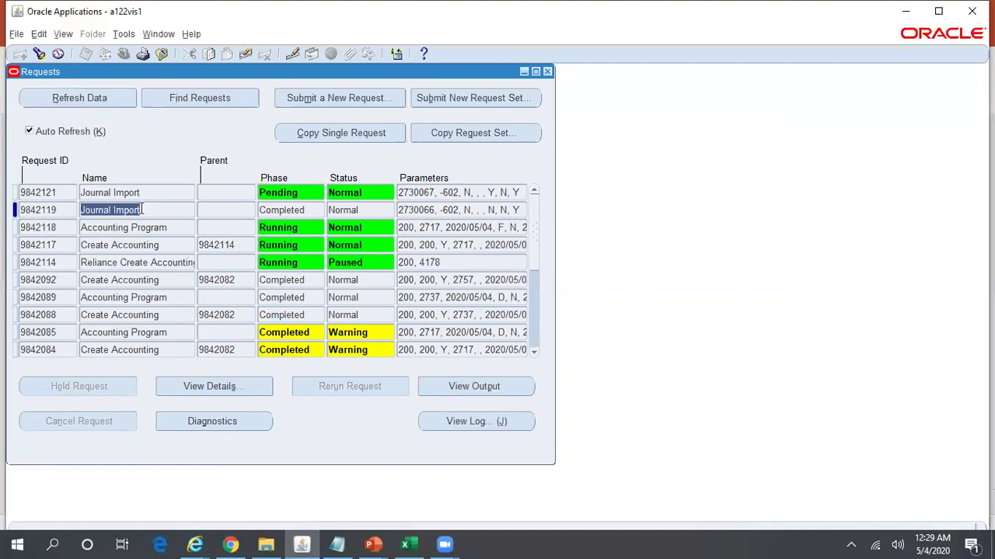
click(141, 192)
Step: Refresh the request statuses and check the INR ledger's Accounting Program request
click(99, 98)
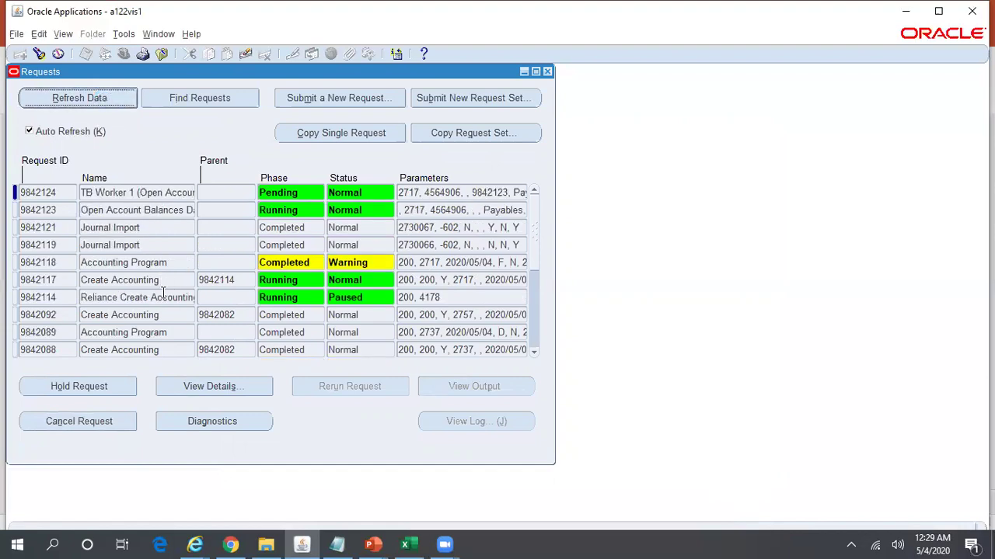
click(158, 263)
click(72, 96)
click(168, 297)
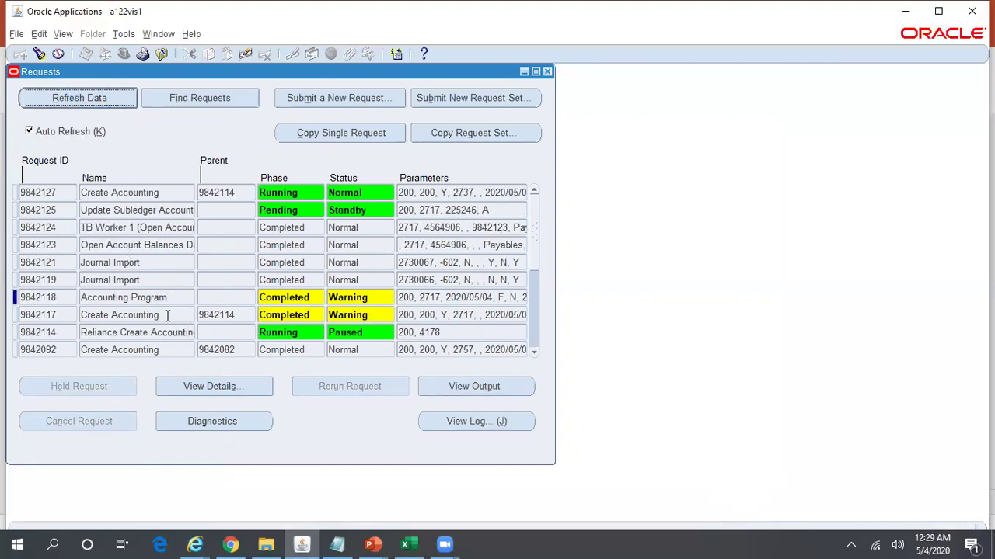
Step: View the request details of the newly started second Create Accounting request in the set and close them
click(140, 194)
click(241, 386)
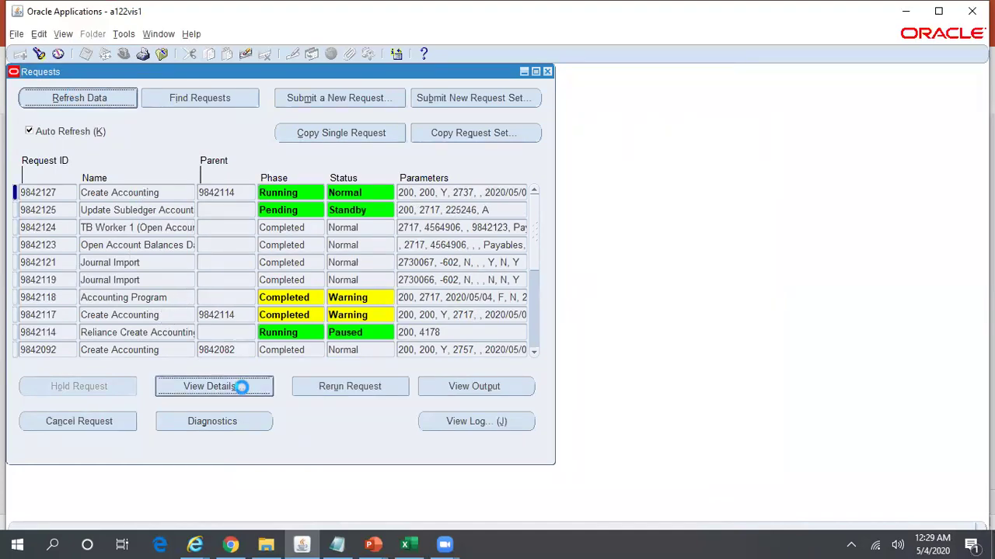
click(699, 466)
Step: Refresh the list and inspect the second stage's Create Accounting, Accounting Program and Journal Import requests
click(84, 98)
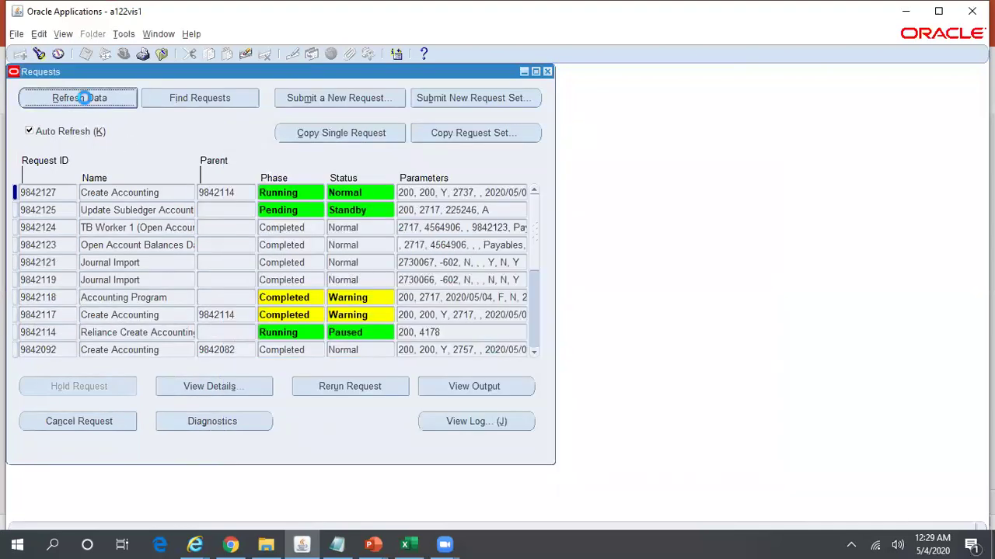
click(85, 98)
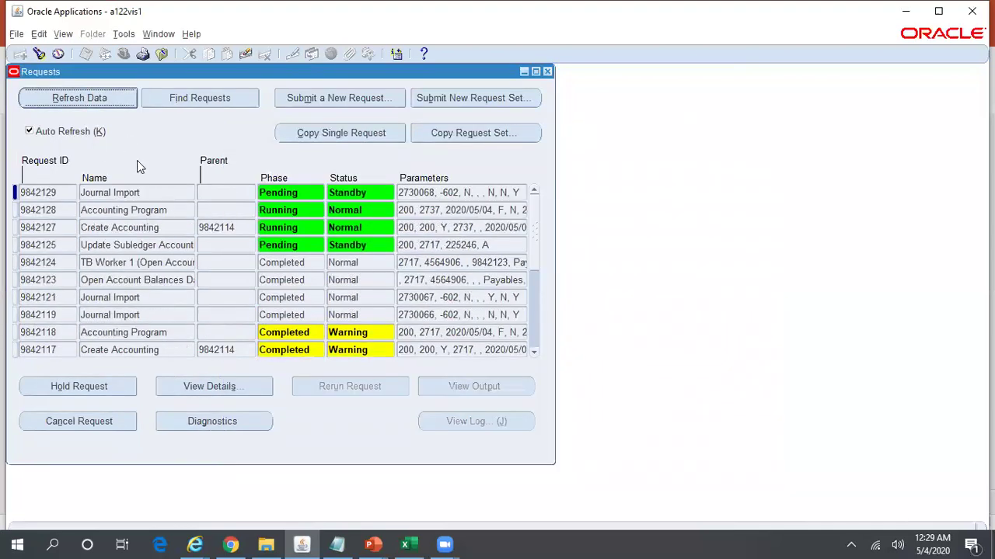
click(156, 228)
click(161, 210)
click(144, 191)
Step: Refresh the request data repeatedly to follow the progress of the second Create Accounting stage
click(99, 98)
click(99, 99)
click(99, 101)
click(99, 101)
click(99, 101)
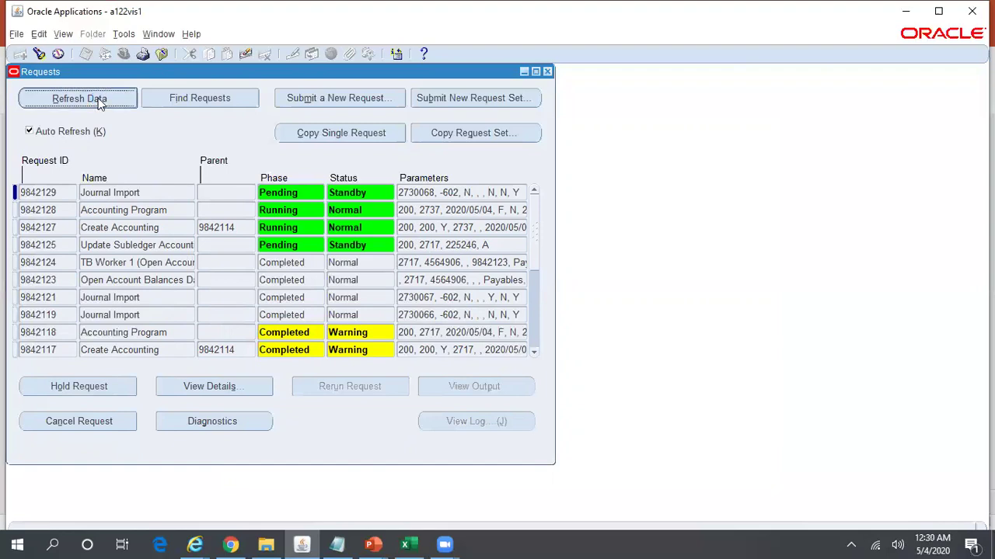
click(99, 101)
click(99, 101)
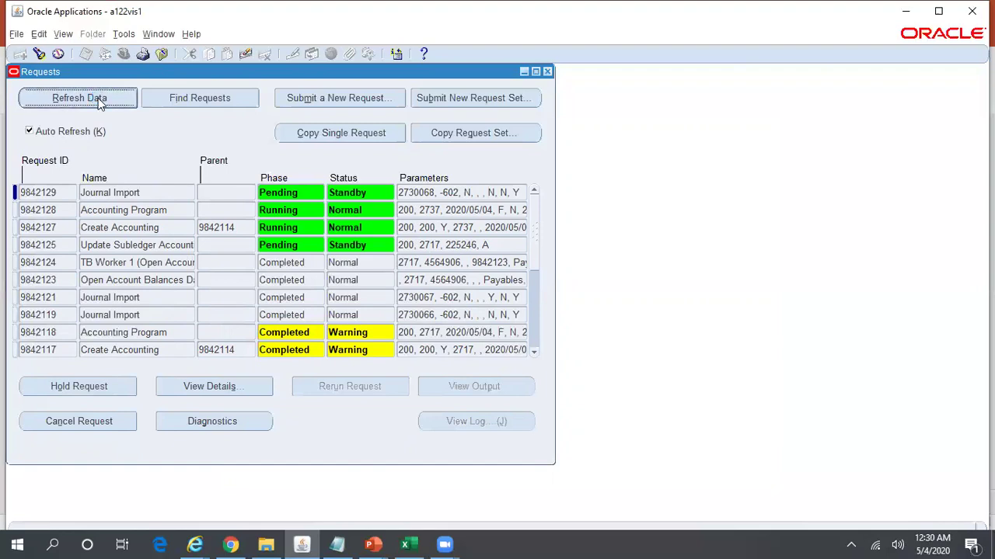
click(99, 101)
Step: Open the output of the INR ledger's Create Accounting request in Word and review the Subledger Accounting Program Report through to its end
click(182, 335)
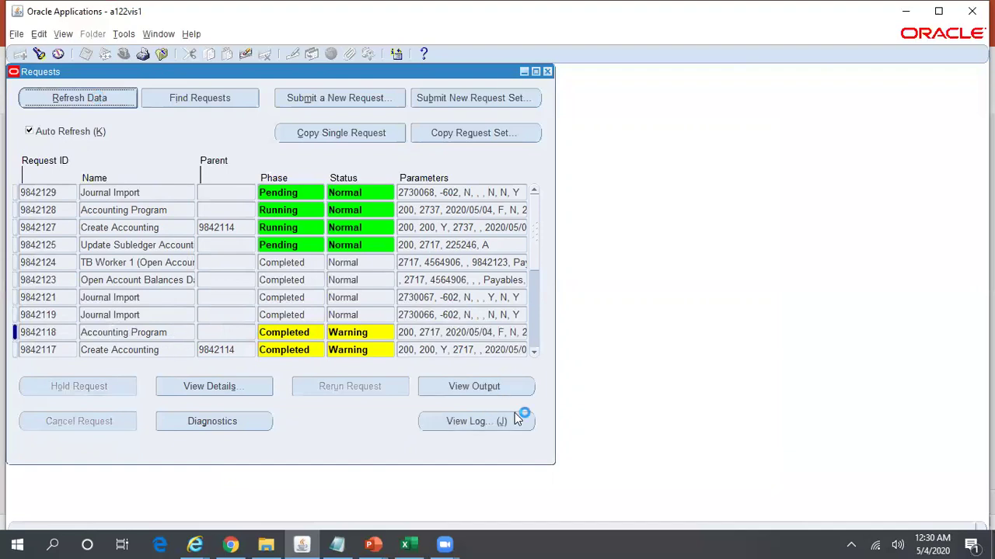
click(180, 350)
click(466, 395)
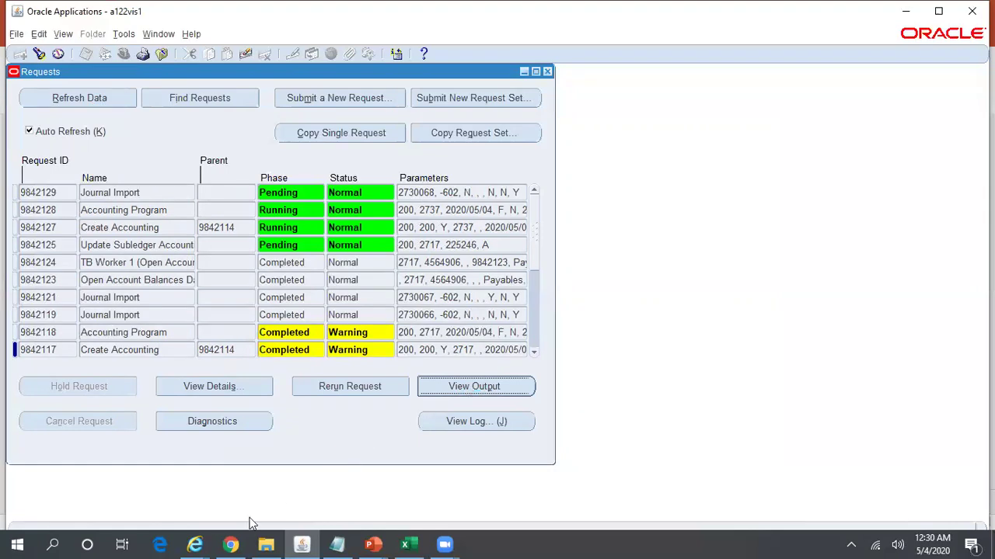
mouse_move(194, 544)
mouse_move(560, 426)
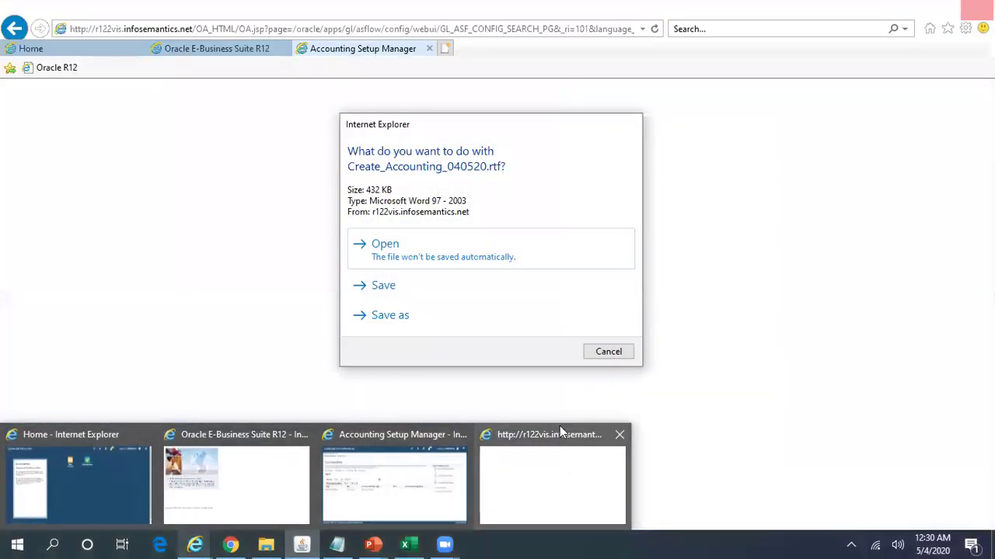
click(462, 254)
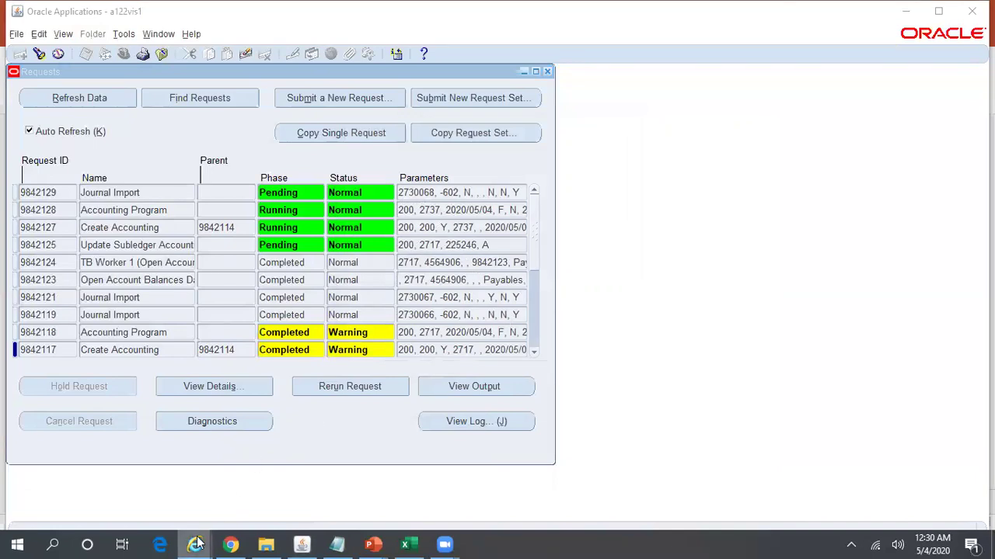
mouse_move(197, 544)
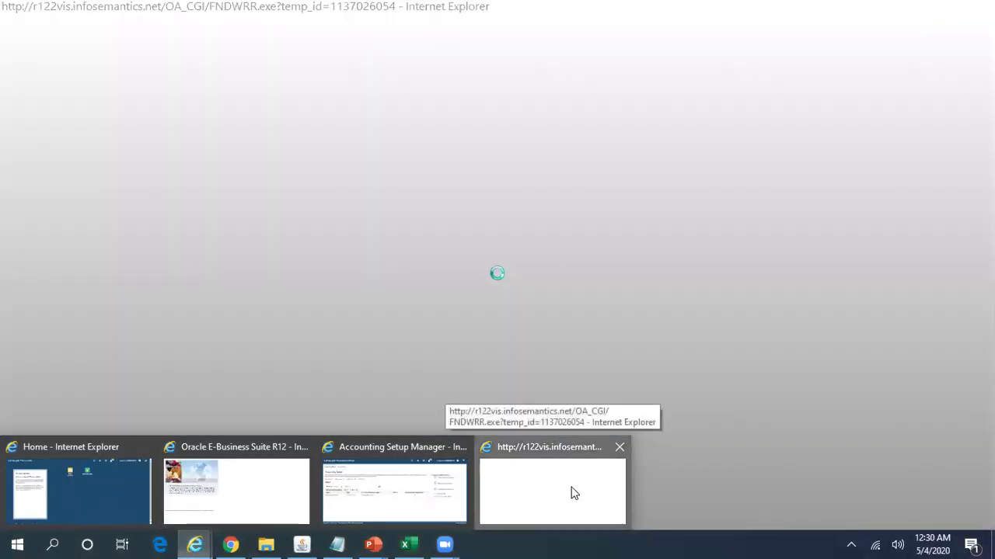
click(572, 493)
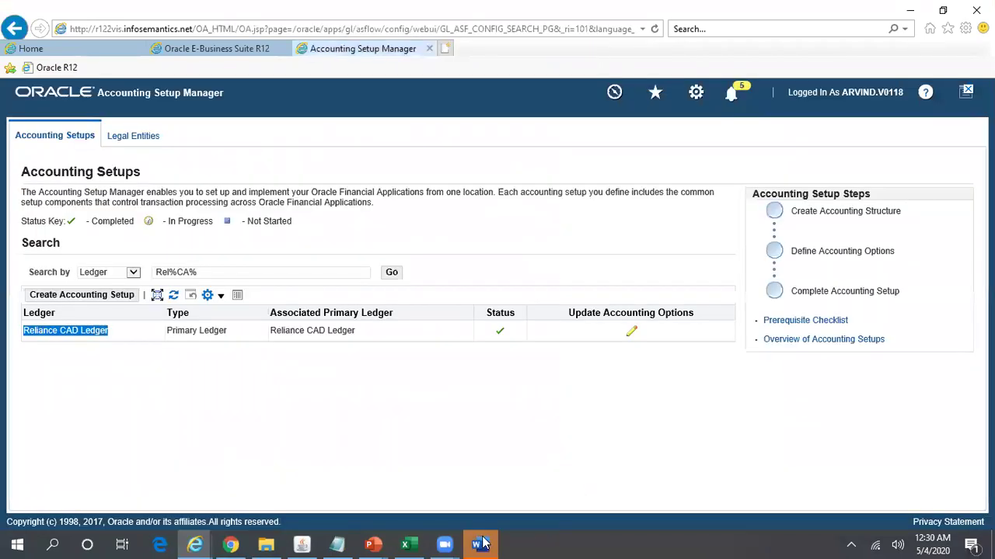
click(480, 544)
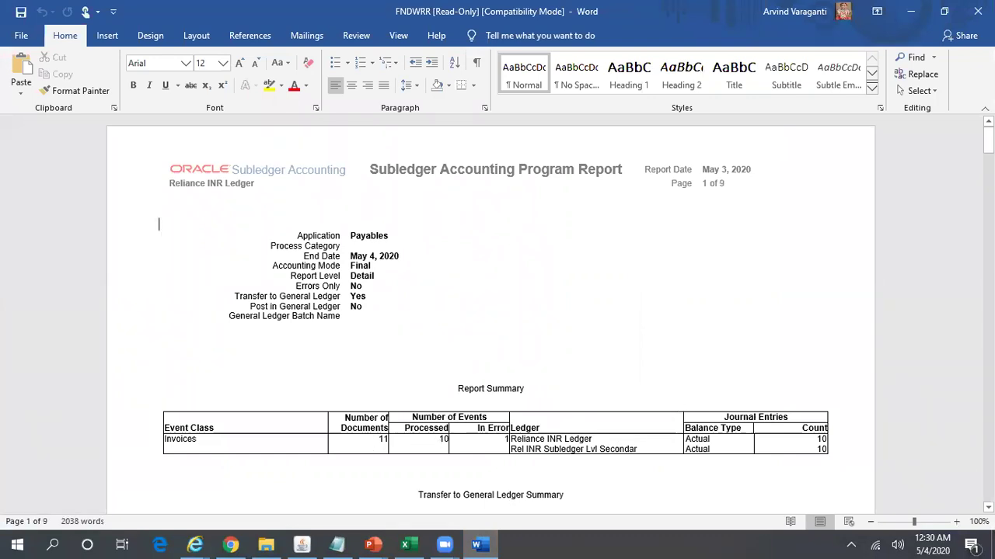
drag(987, 140, 988, 453)
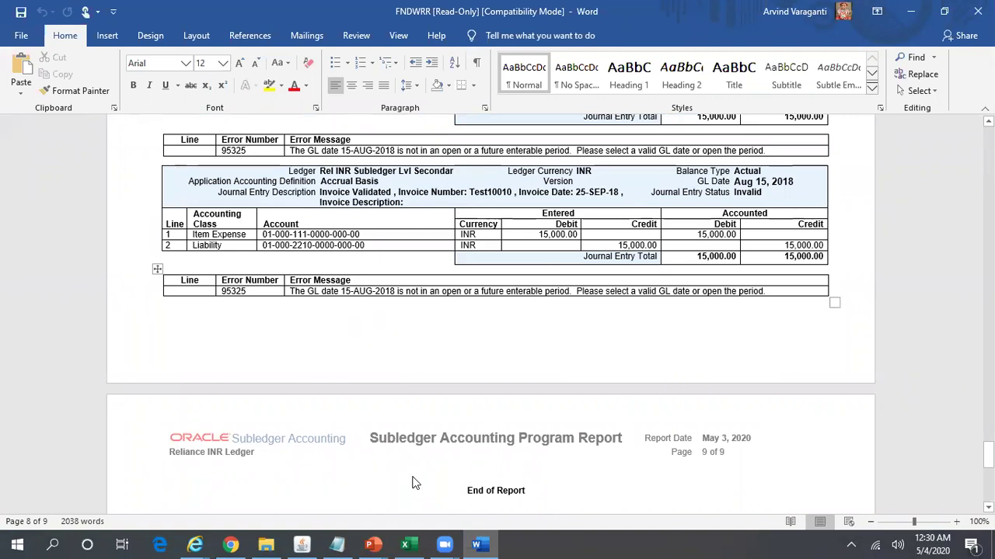
Step: Switch back to Oracle Applications, refresh the requests, and view the details of the newest Create Accounting request
click(302, 544)
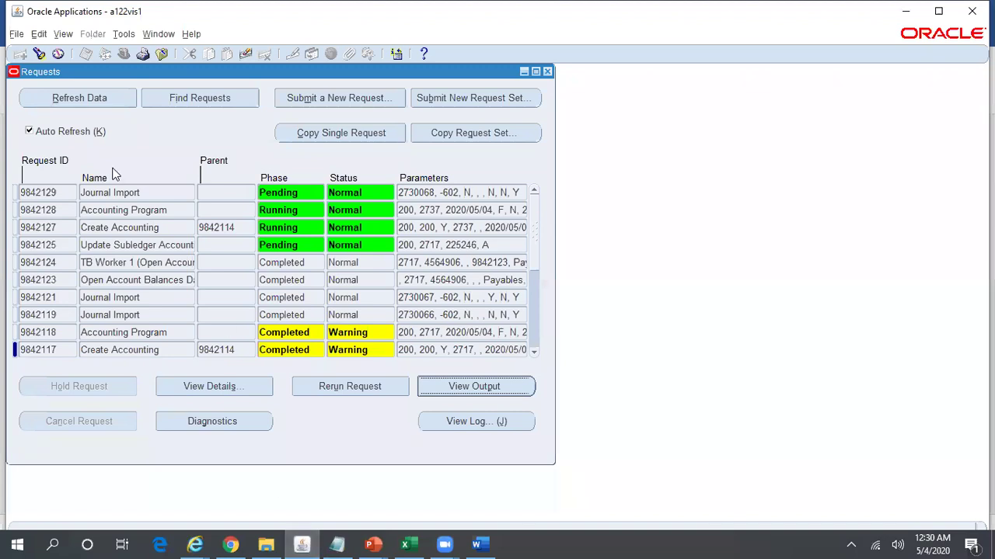
click(69, 97)
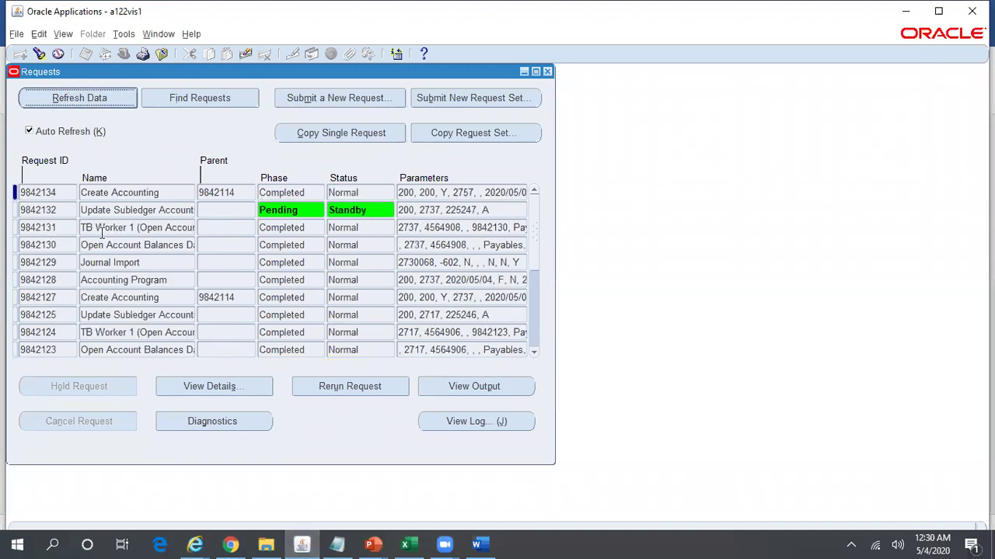
click(136, 263)
click(157, 191)
click(214, 386)
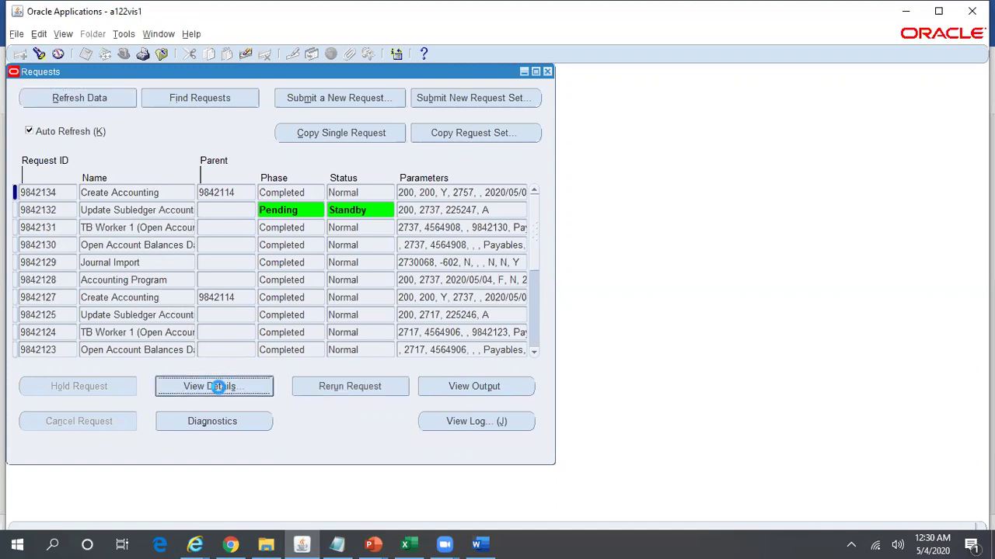
click(702, 464)
click(104, 99)
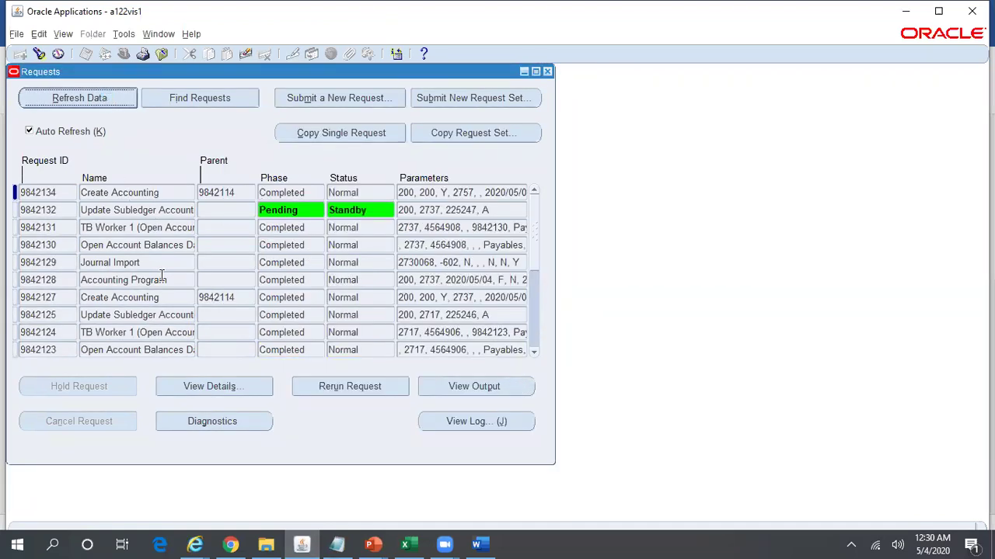
Step: Open the output report of the Reliance CAD Ledger's Create Accounting request in Word
click(511, 390)
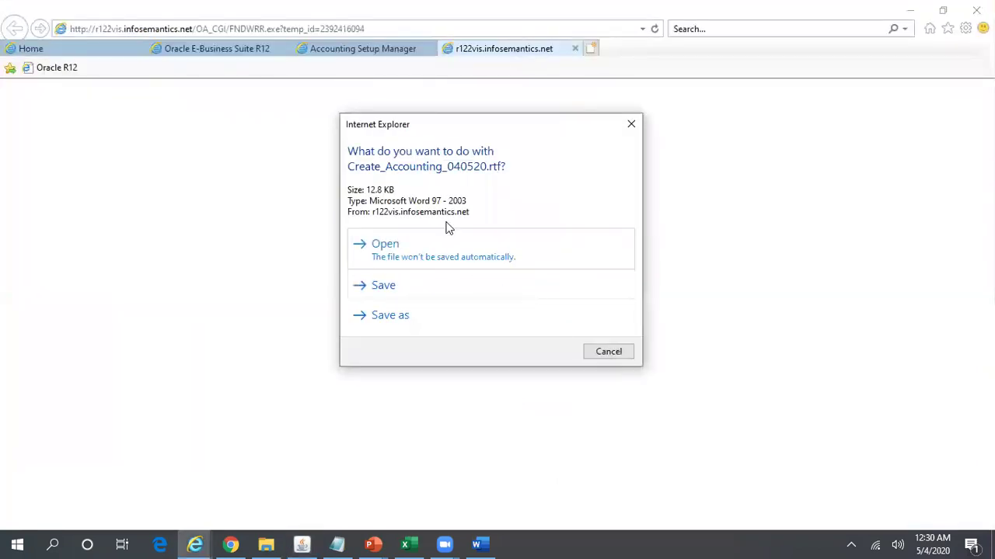
click(450, 249)
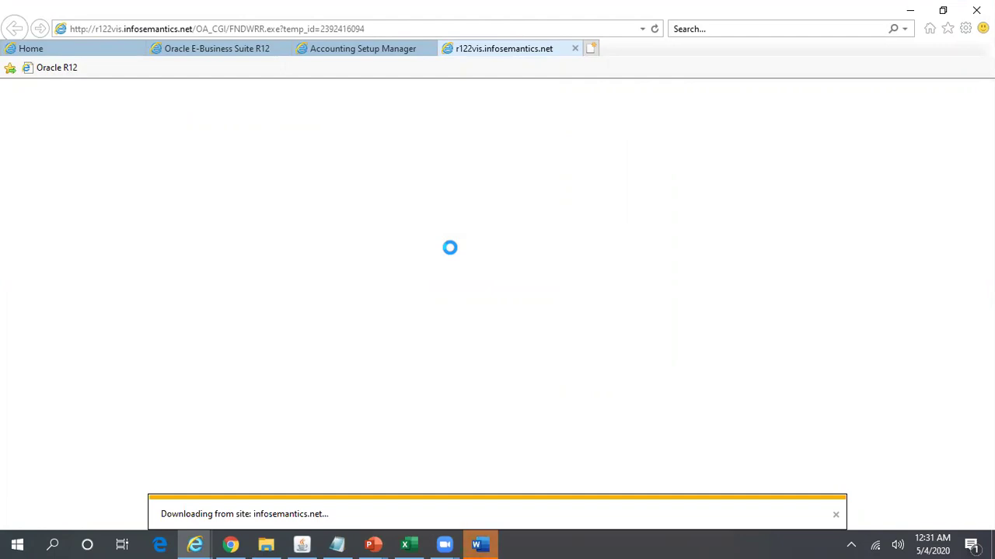
click(482, 542)
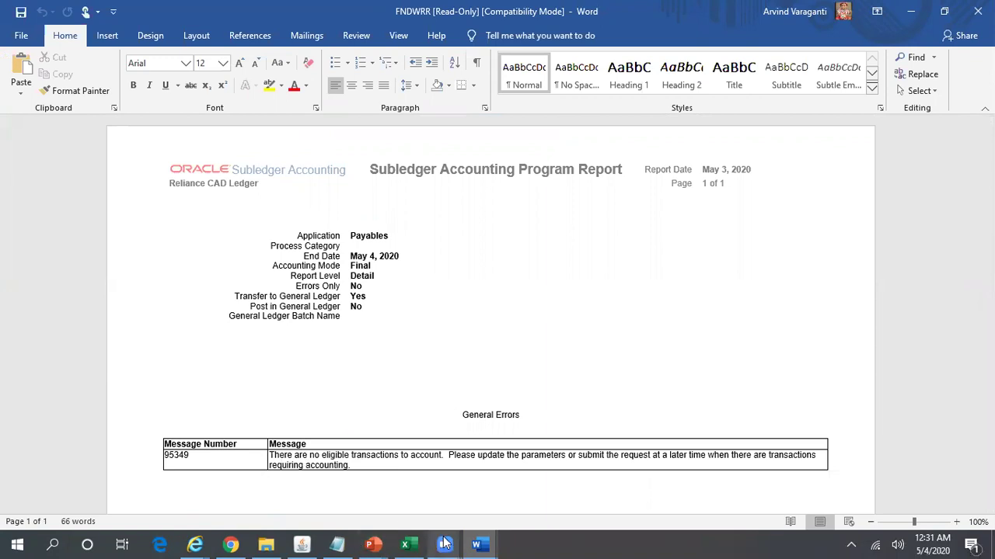
Step: Close both open Subledger Accounting Program Report documents in Word
mouse_move(479, 544)
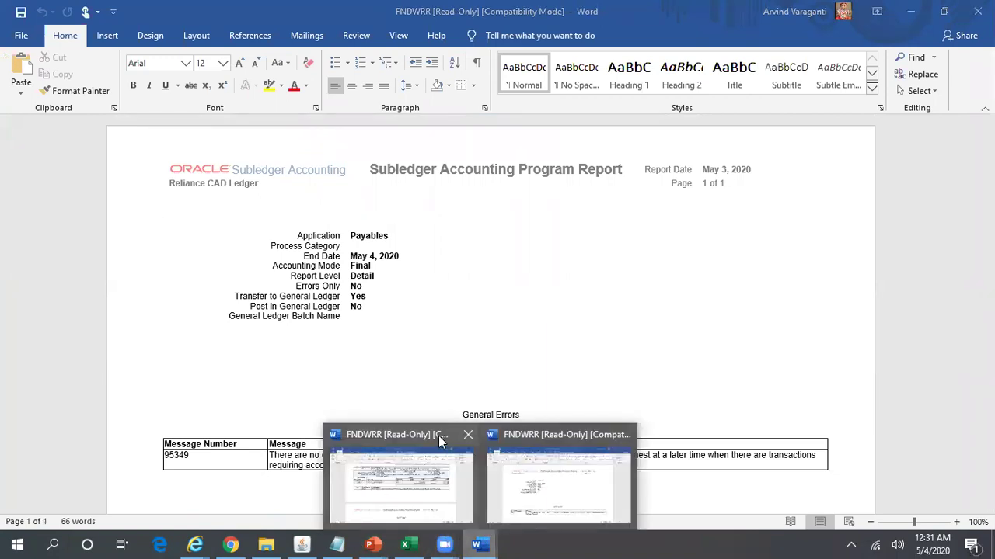
click(466, 440)
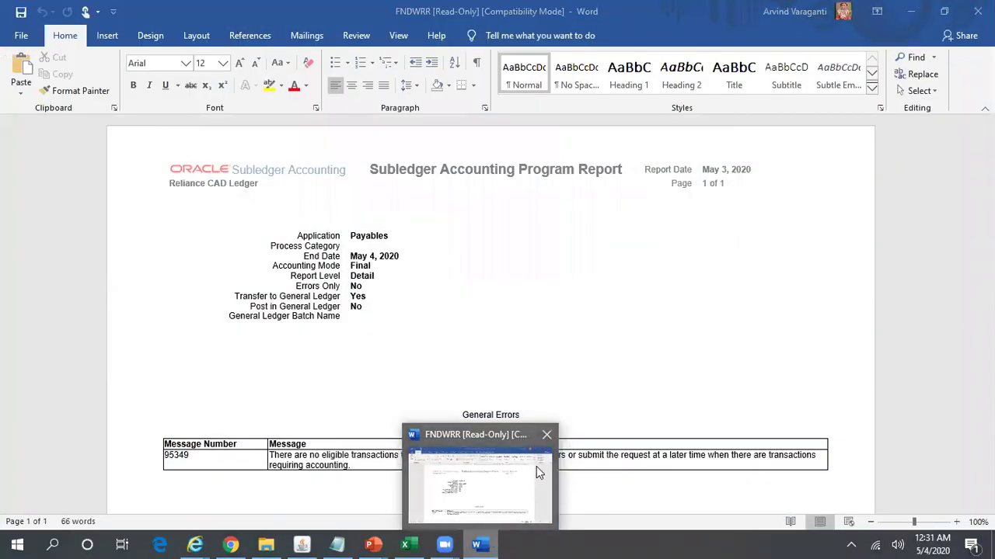
click(548, 436)
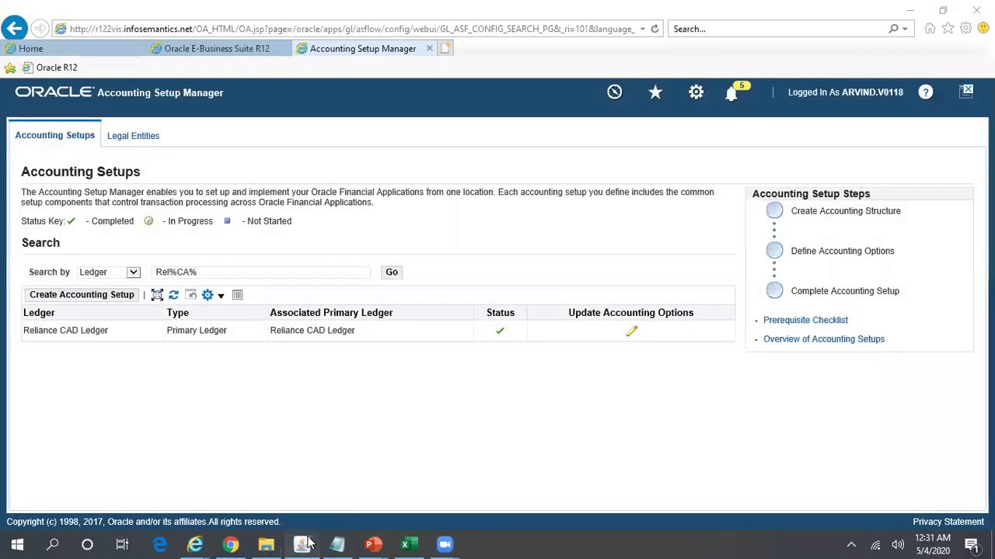
Step: Switch back to Oracle Applications, refresh the requests, and check the statuses of the whole Reliance Create Accounting Global run
click(302, 544)
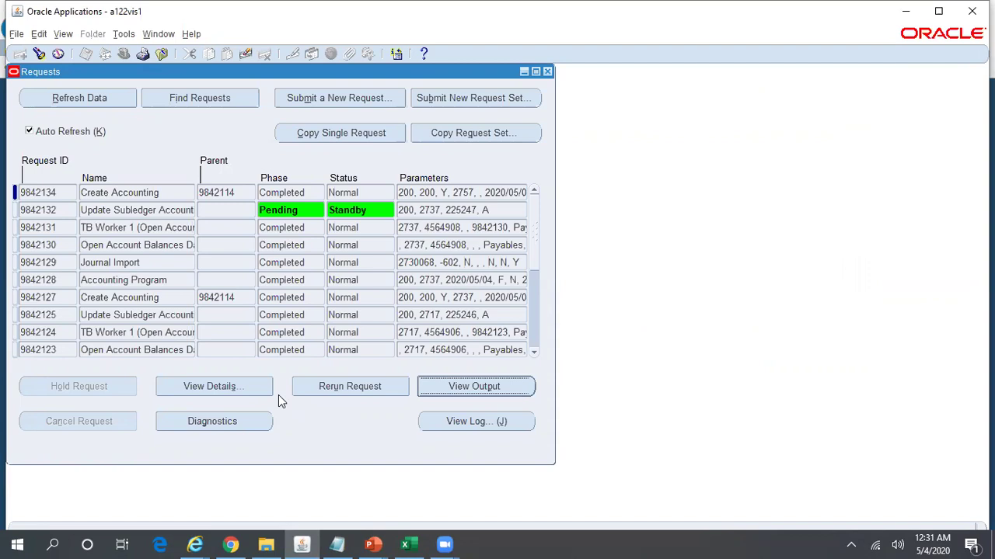
click(93, 99)
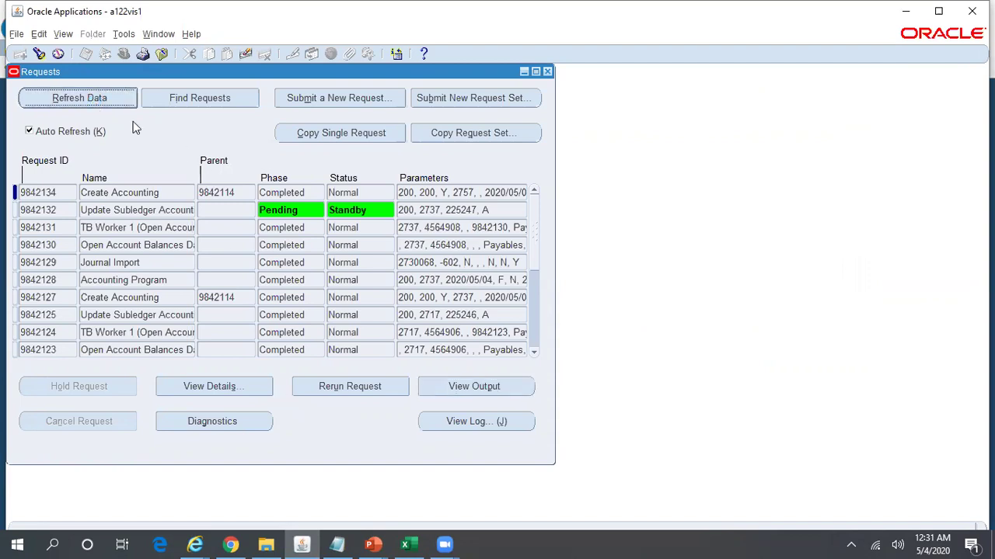
scroll(539, 349, down, 5)
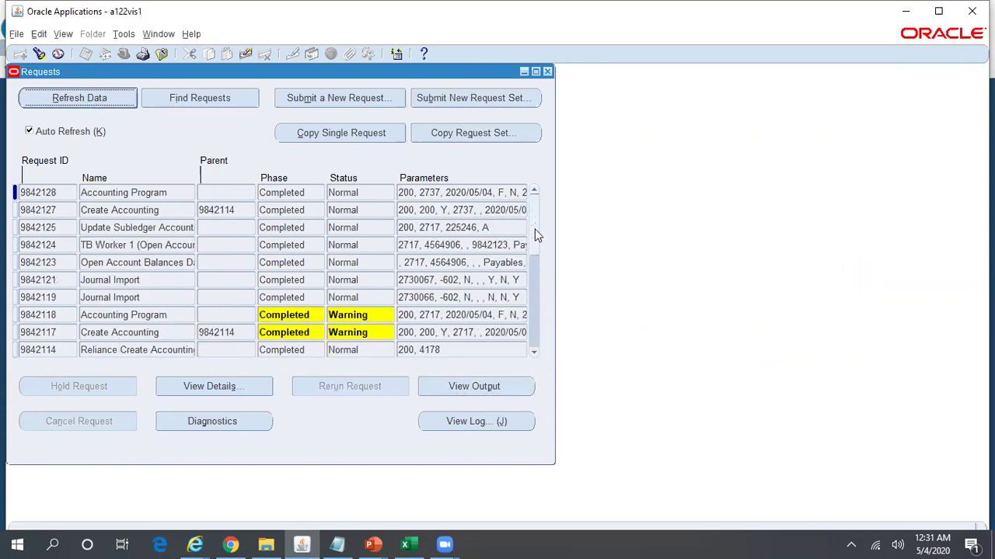
scroll(535, 229, up, 5)
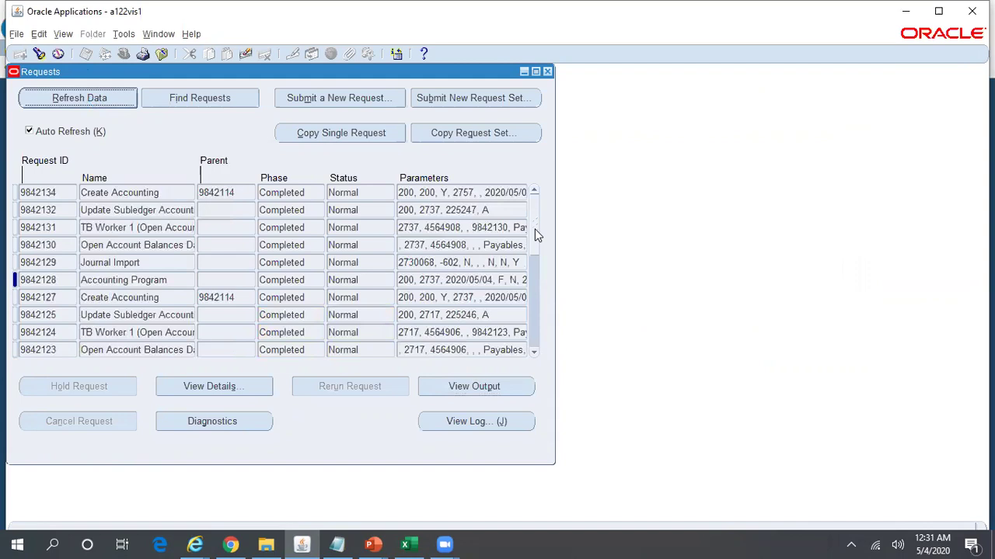